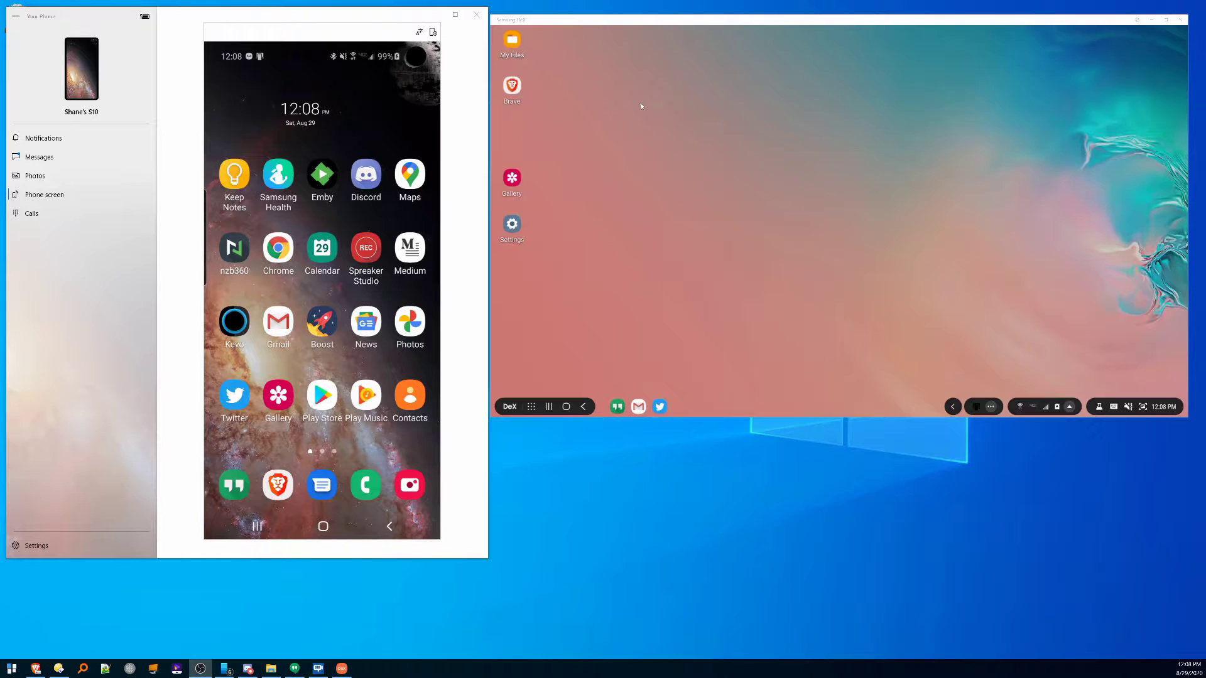
- Switch between the Your Phone and Samsung DeX windows, ending on Your Phone
{"action": "left_click", "coordinate": [74, 21]}
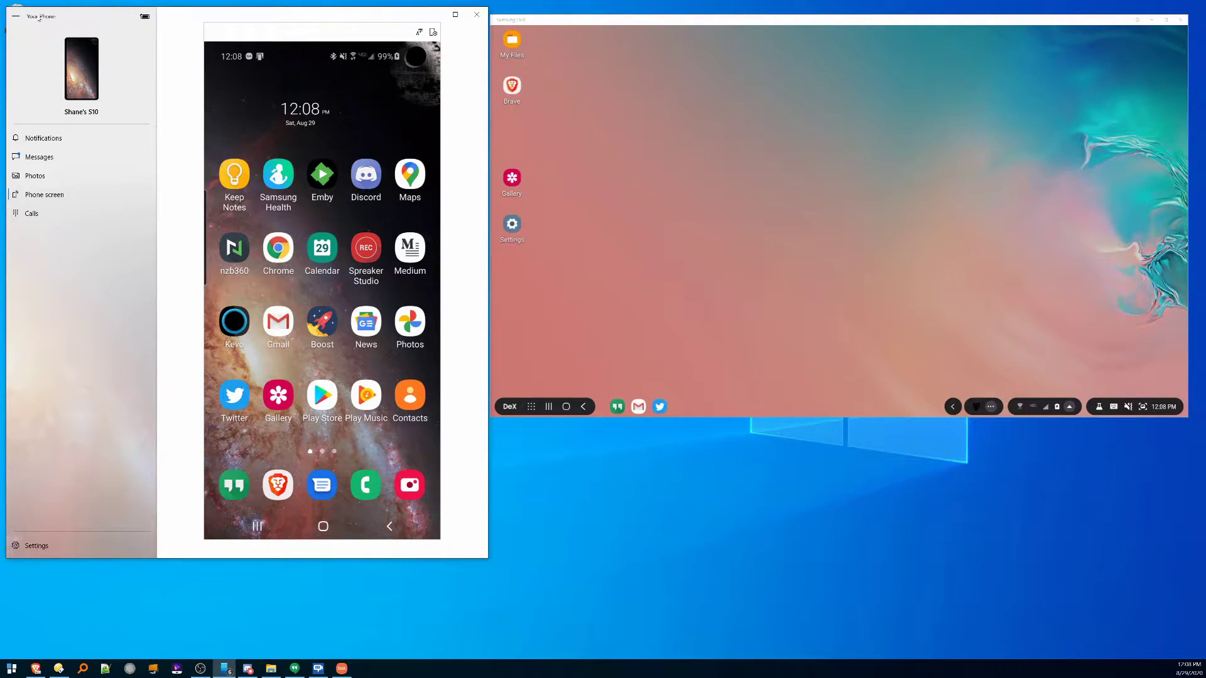
{"action": "left_click", "coordinate": [549, 21]}
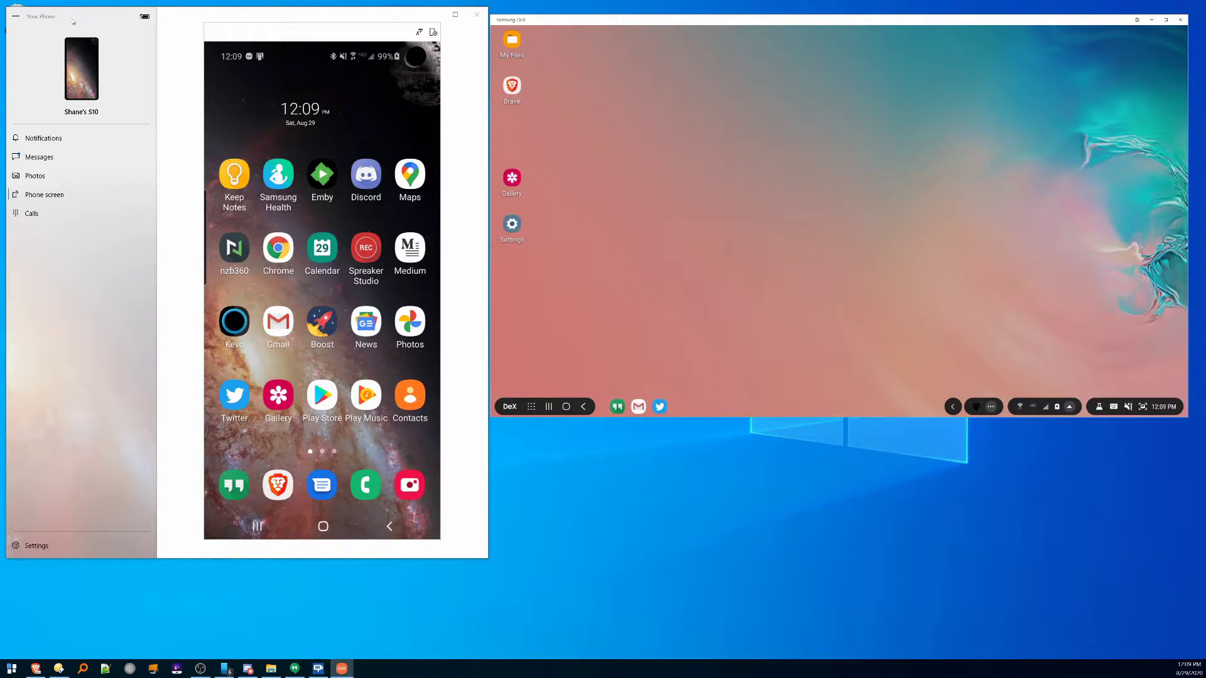
{"action": "left_click", "coordinate": [73, 20]}
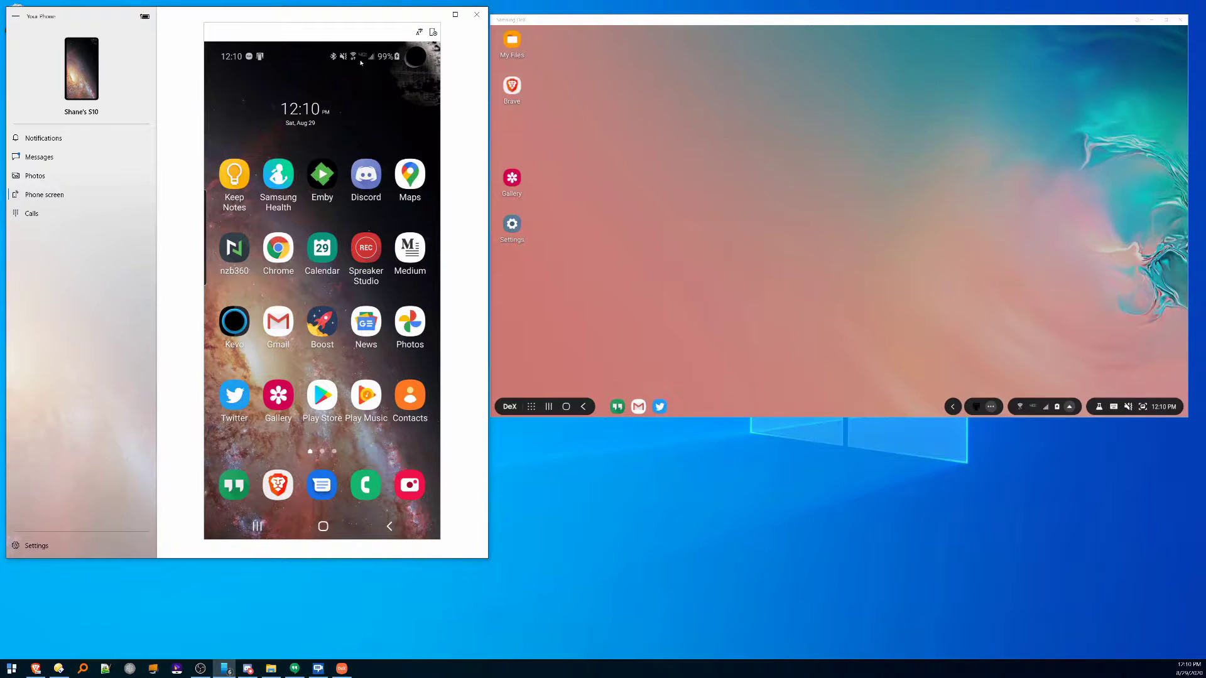
- In the mirrored phone's Settings, review the Link to Windows page, then return to main Settings
{"action": "left_click_drag", "start_coordinate": [361, 63], "coordinate": [361, 302]}
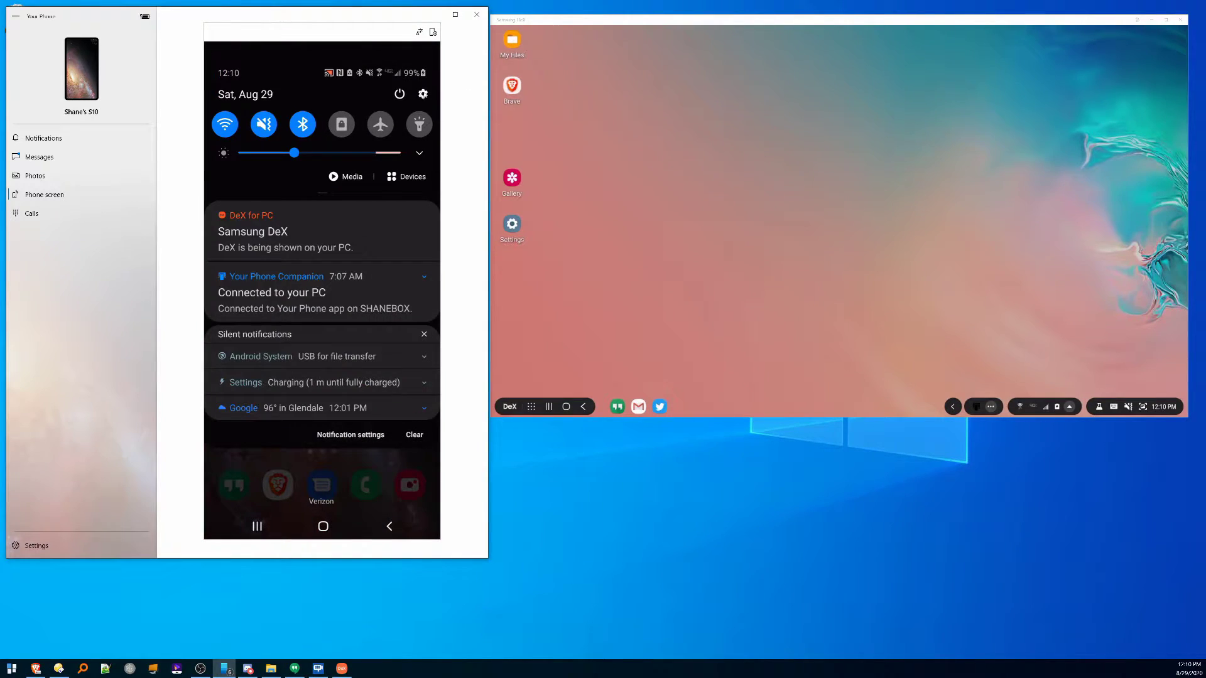
{"action": "left_click", "coordinate": [423, 93]}
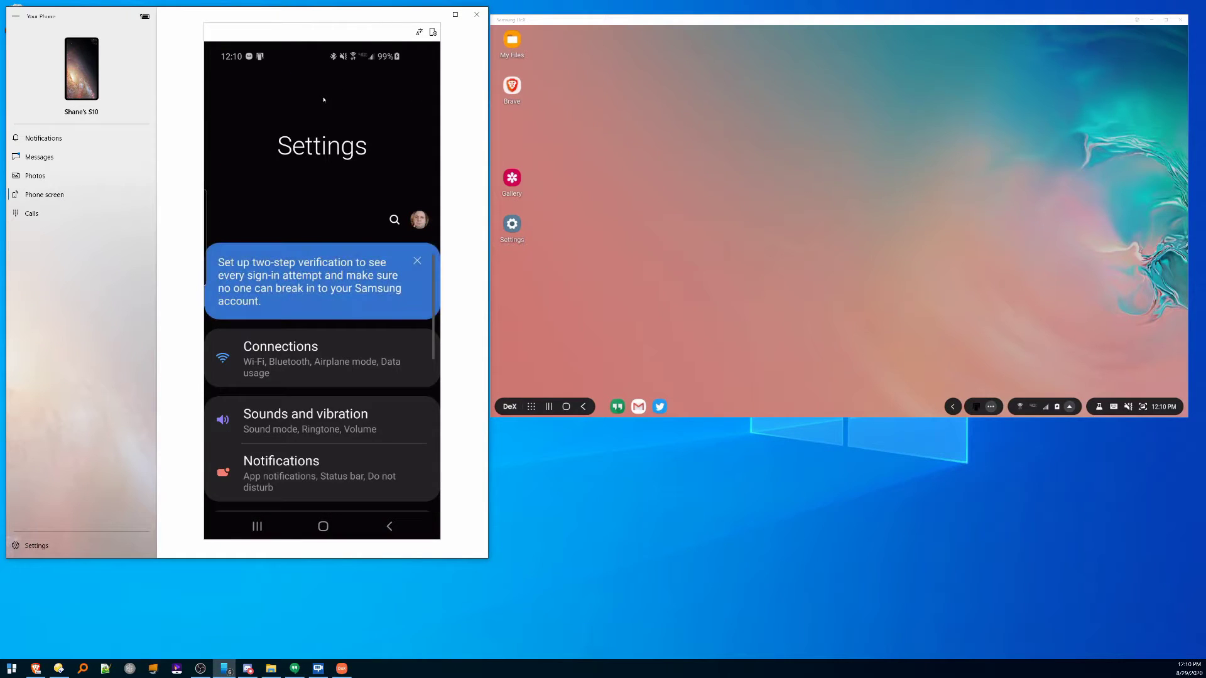
{"action": "left_click", "coordinate": [394, 221]}
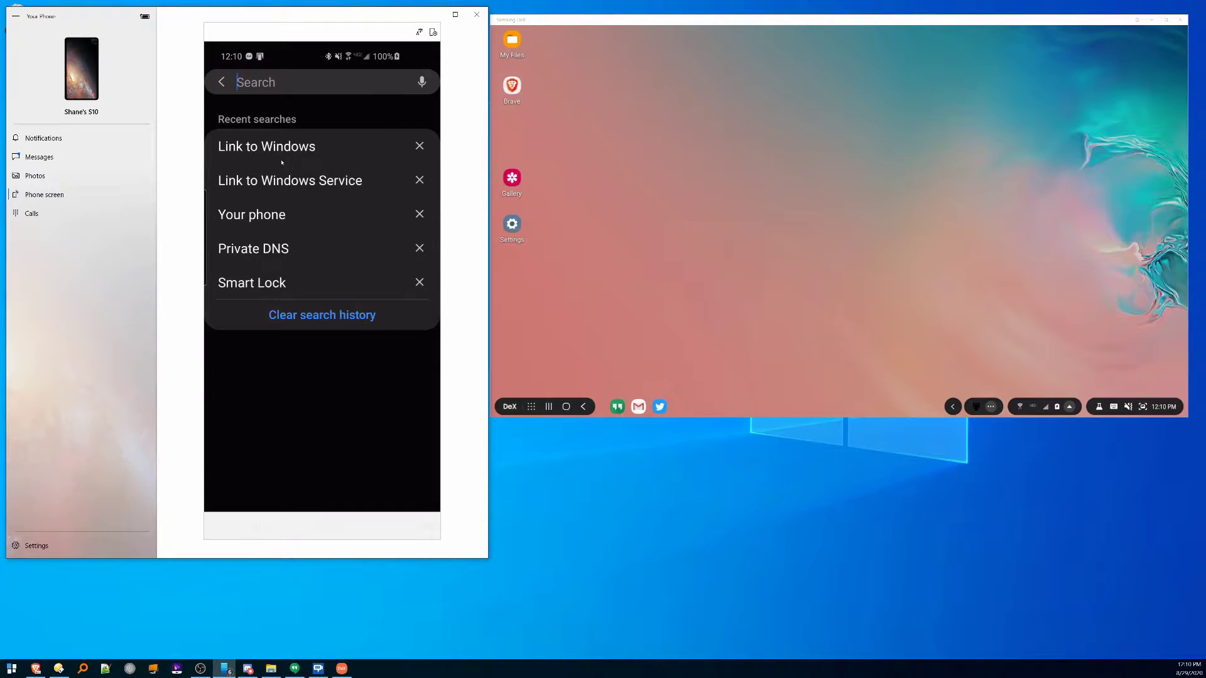
{"action": "left_click", "coordinate": [286, 148]}
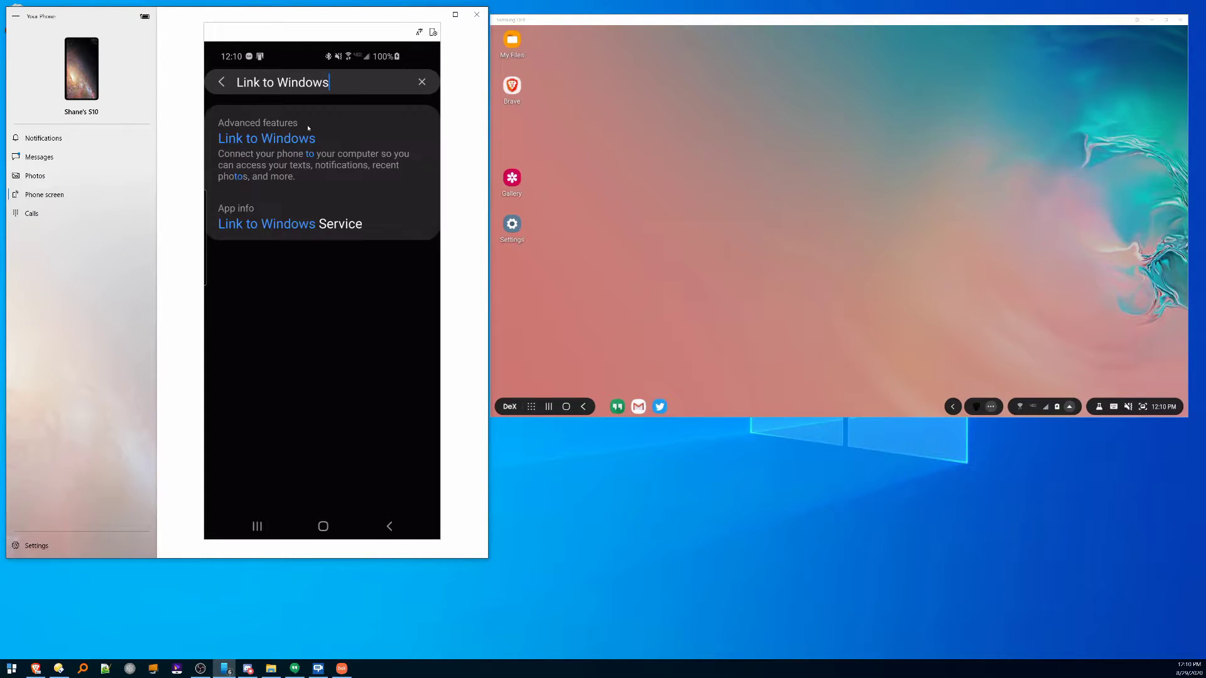
{"action": "left_click", "coordinate": [274, 144]}
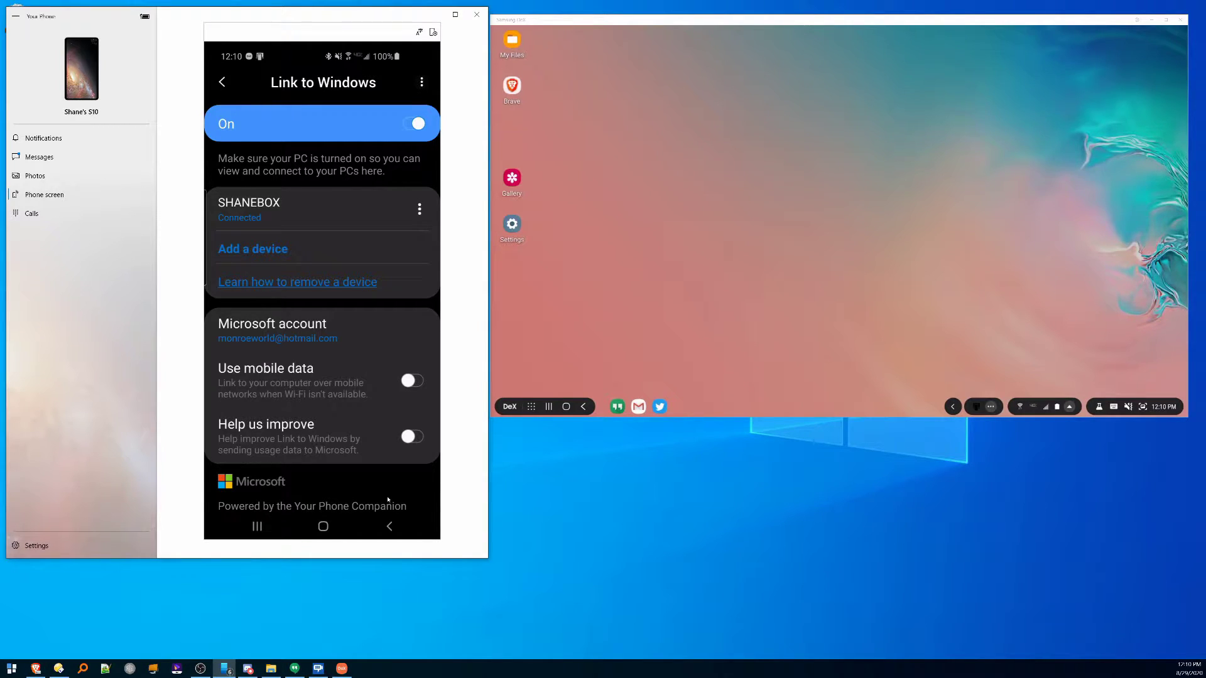
{"action": "scroll", "coordinate": [388, 499], "scroll_direction": "down", "scroll_amount": 1}
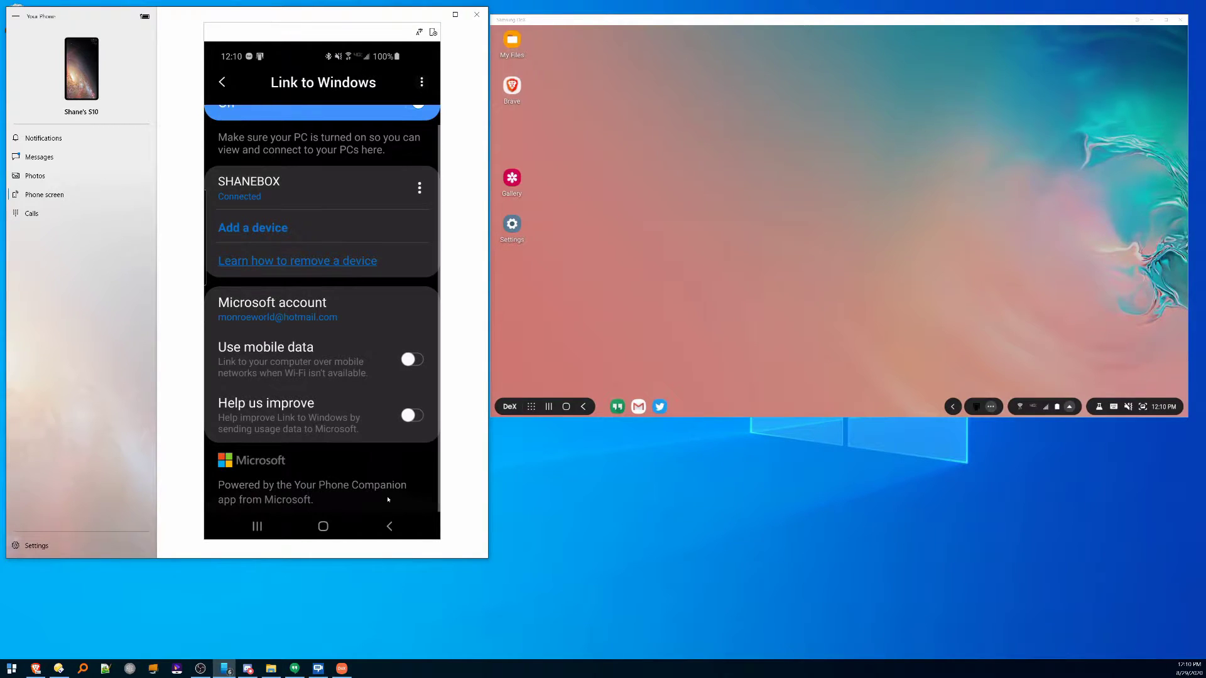
{"action": "left_click", "coordinate": [221, 83]}
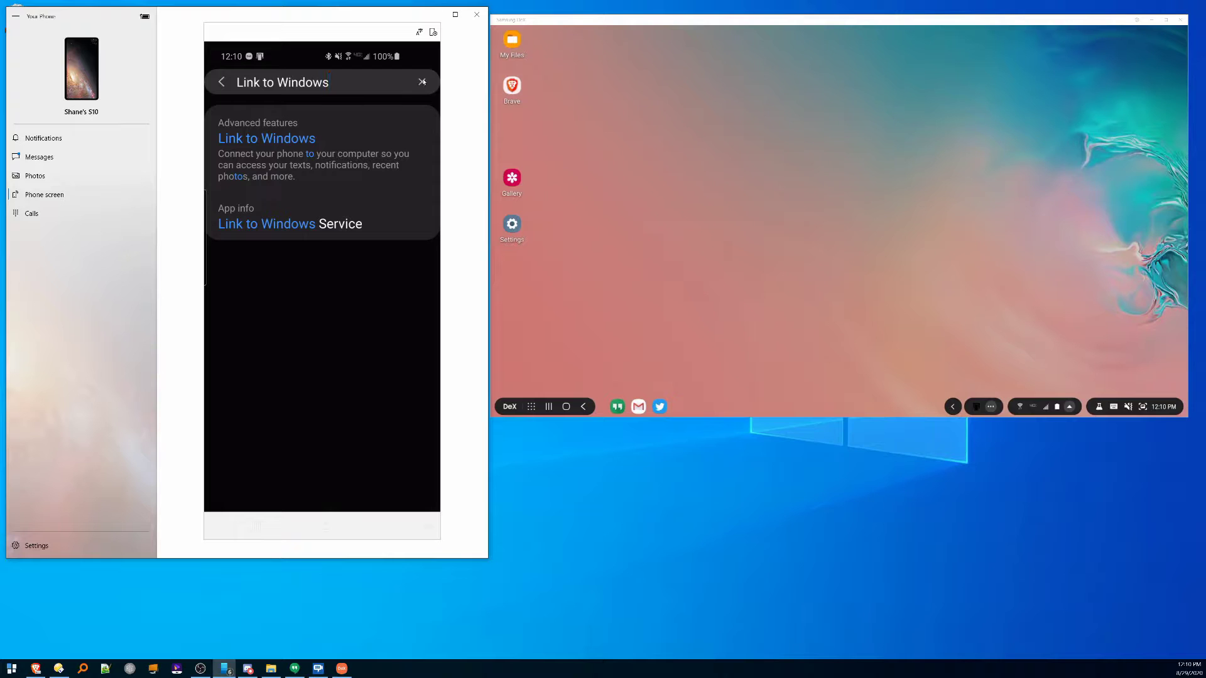
{"action": "left_click", "coordinate": [422, 82]}
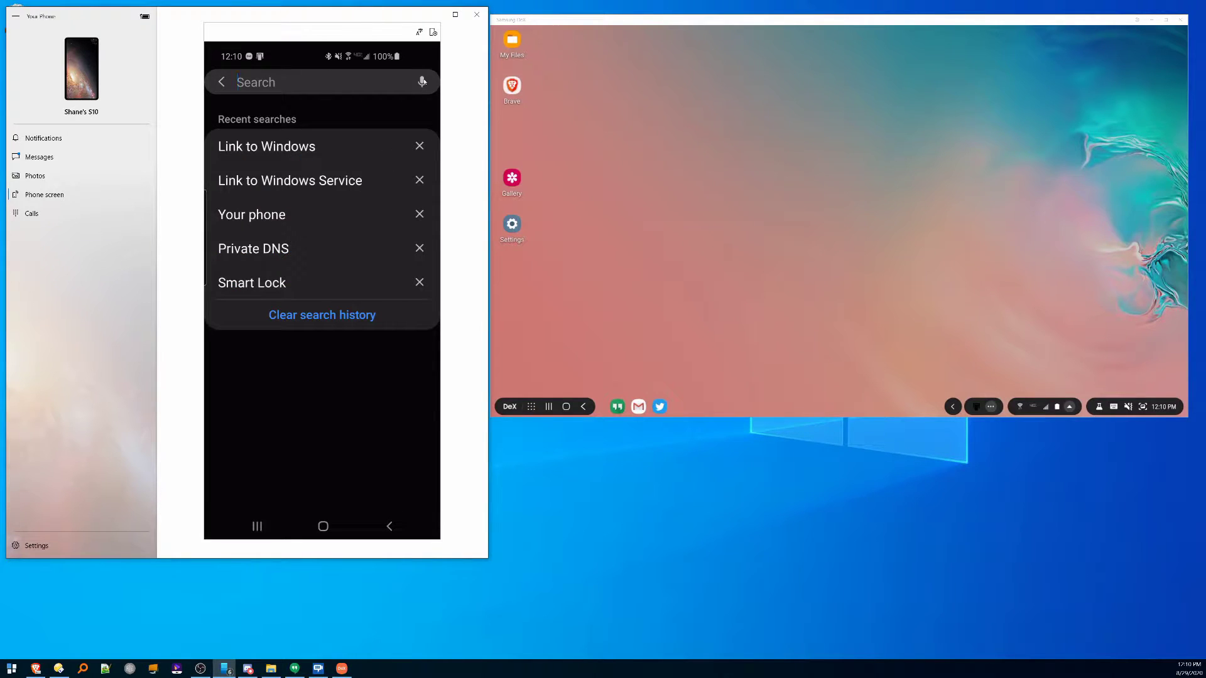
{"action": "left_click", "coordinate": [220, 83]}
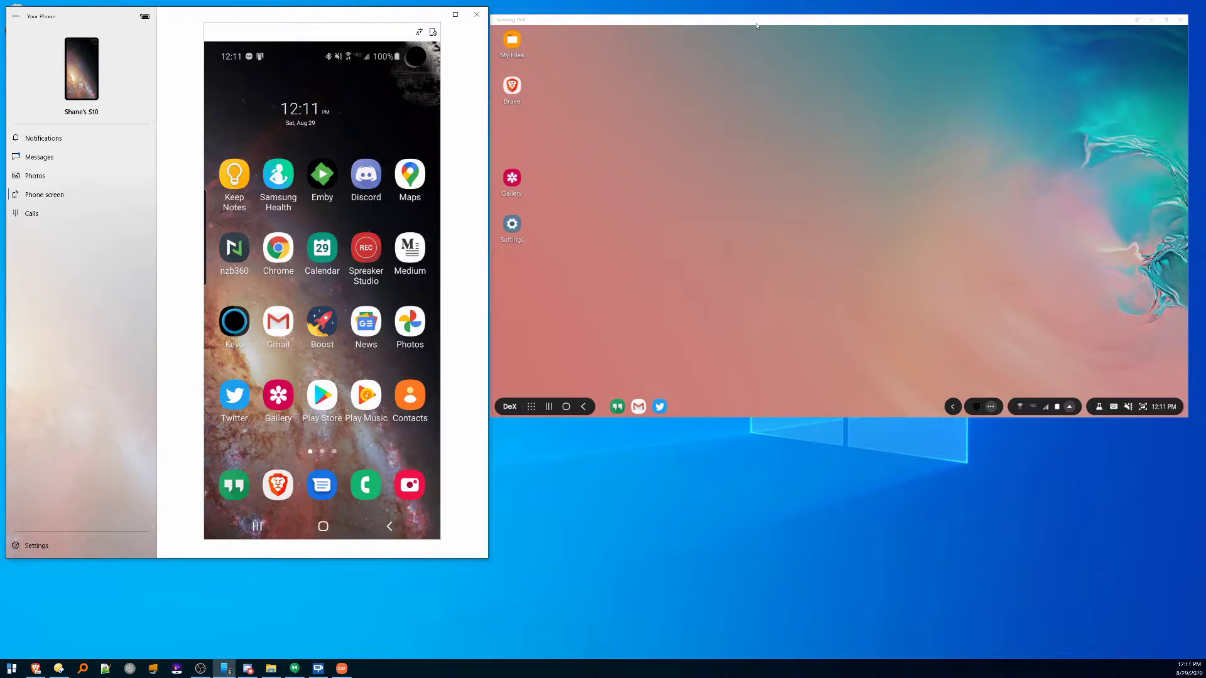
- Move the Your Phone window to the centre of the screen
{"action": "left_click", "coordinate": [682, 145]}
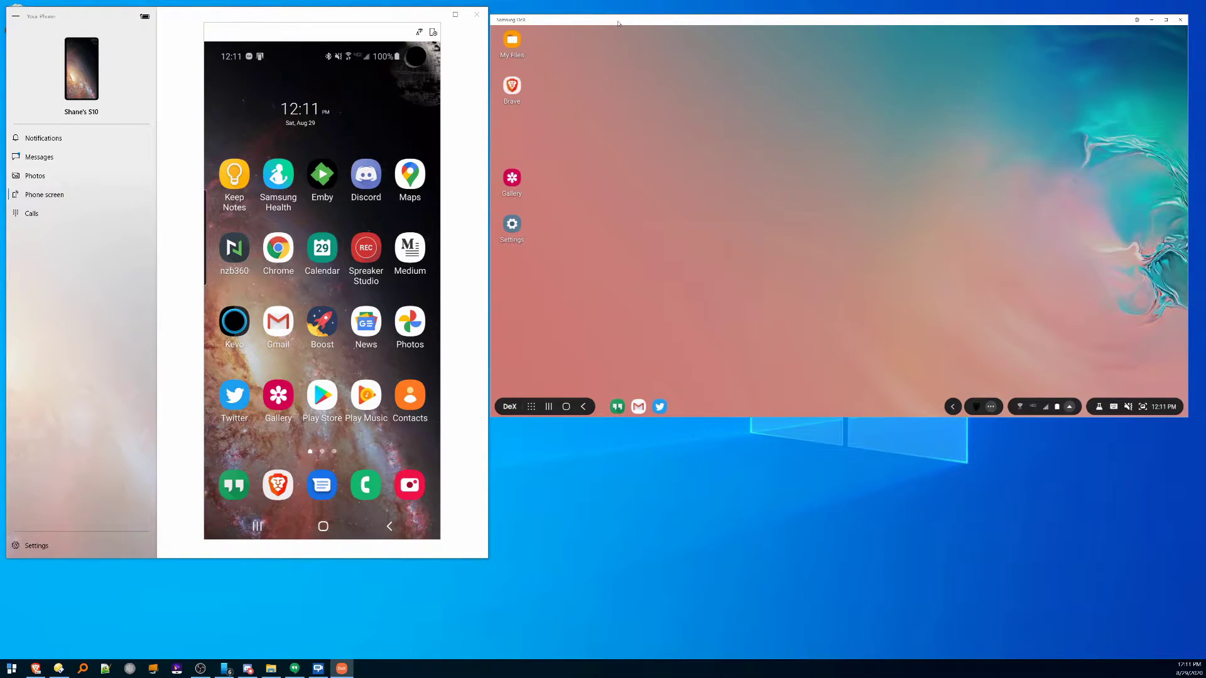
{"action": "left_click", "coordinate": [116, 15]}
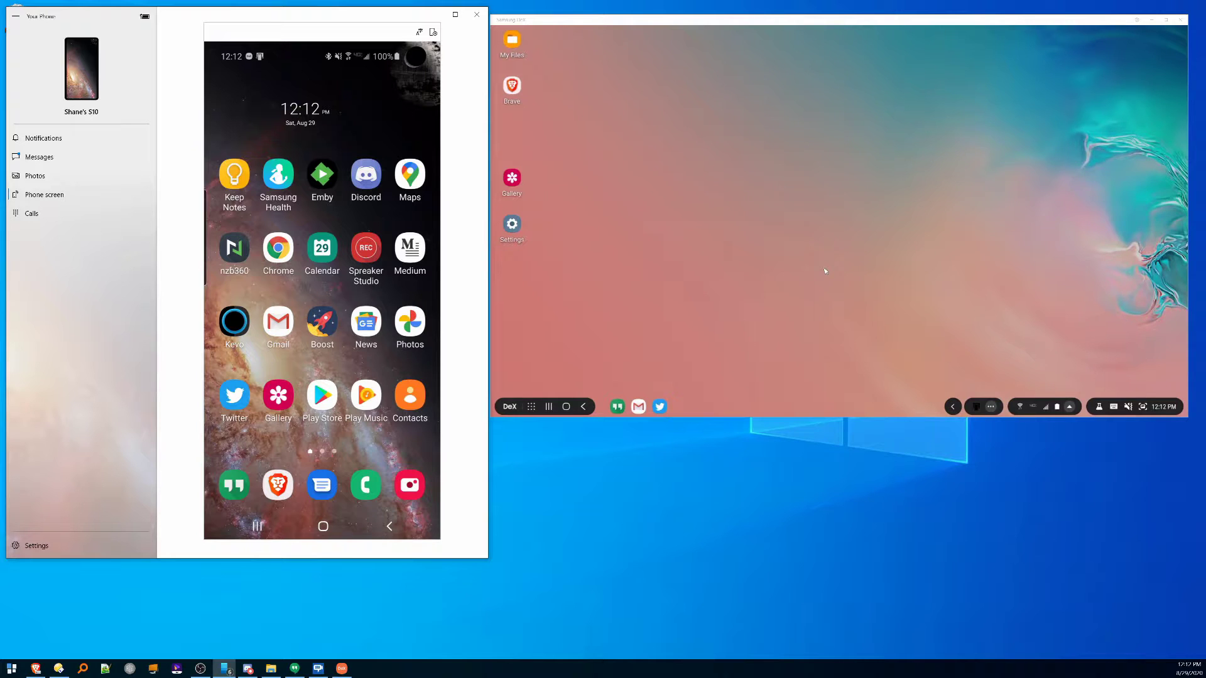
{"action": "left_click_drag", "start_coordinate": [64, 17], "coordinate": [399, 25]}
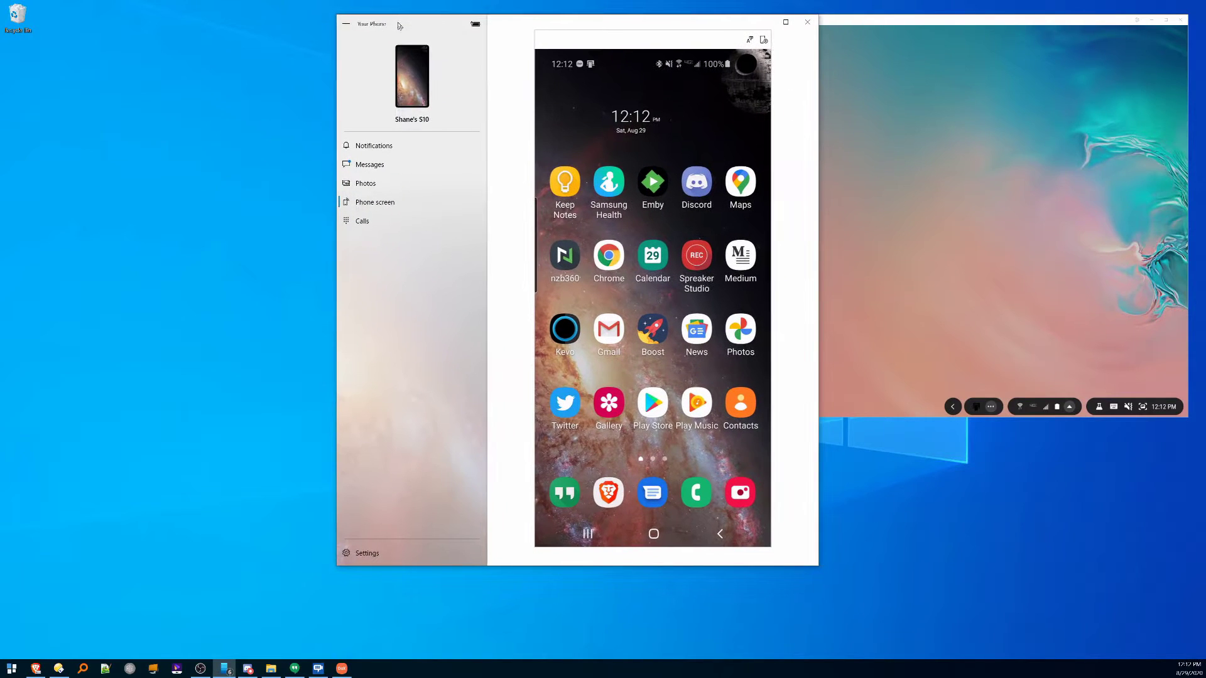
- Try Calls, see the Bluetooth error, then open the phone's app drawer on Phone screen
{"action": "left_click", "coordinate": [363, 222]}
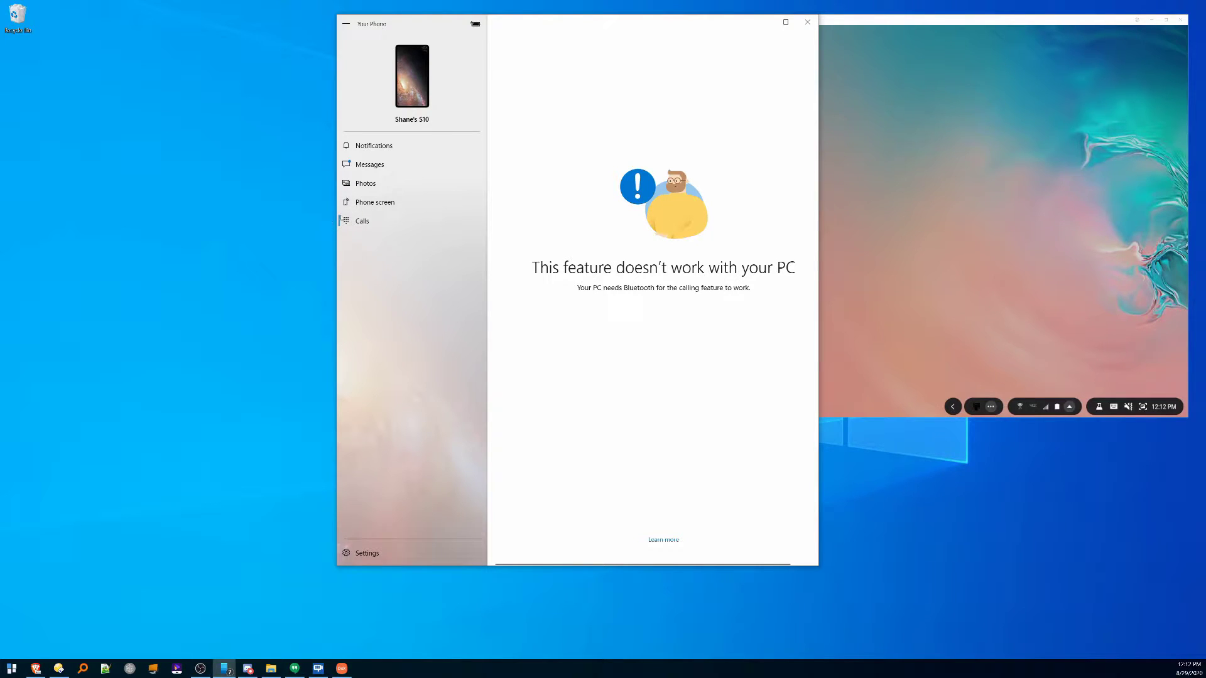
{"action": "left_click", "coordinate": [369, 204]}
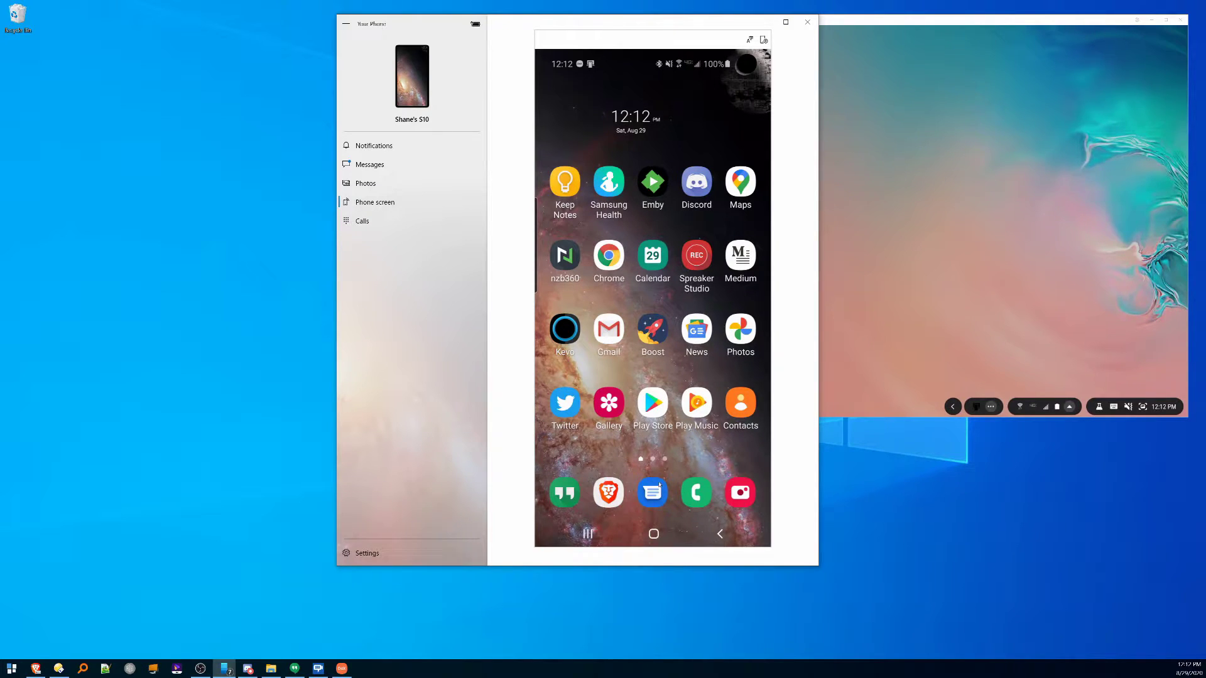
{"action": "left_click_drag", "start_coordinate": [659, 485], "coordinate": [598, 253]}
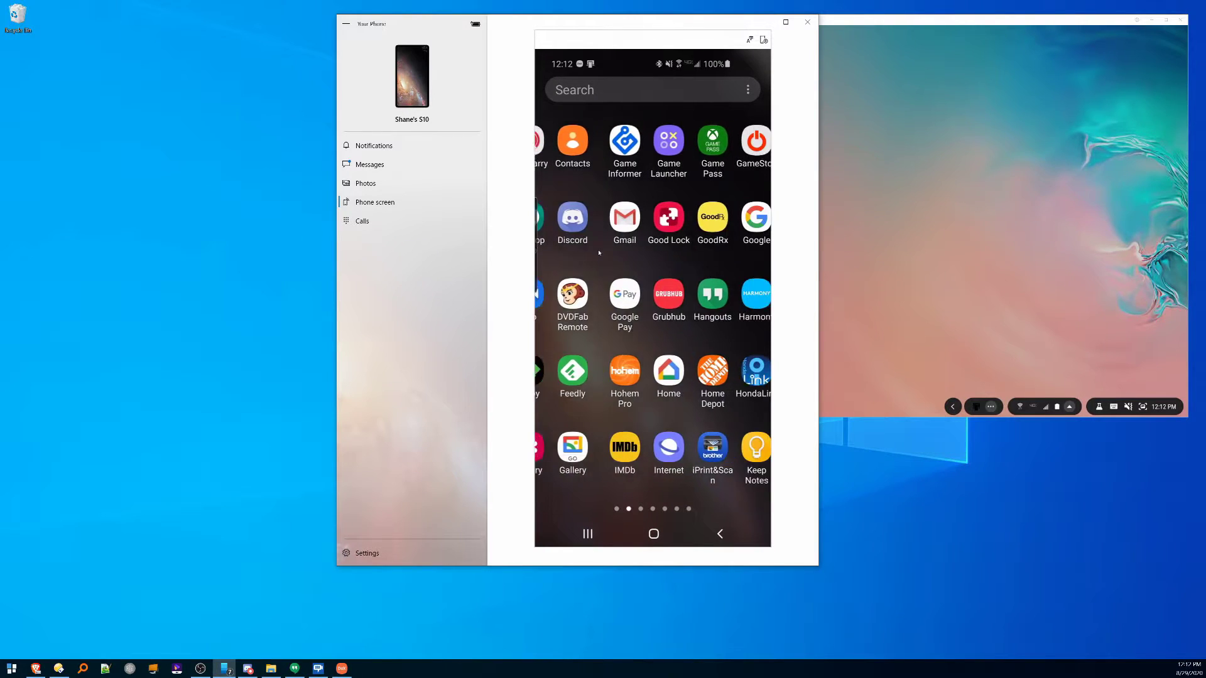
{"action": "scroll", "coordinate": [598, 253], "scroll_direction": "down", "scroll_amount": 4}
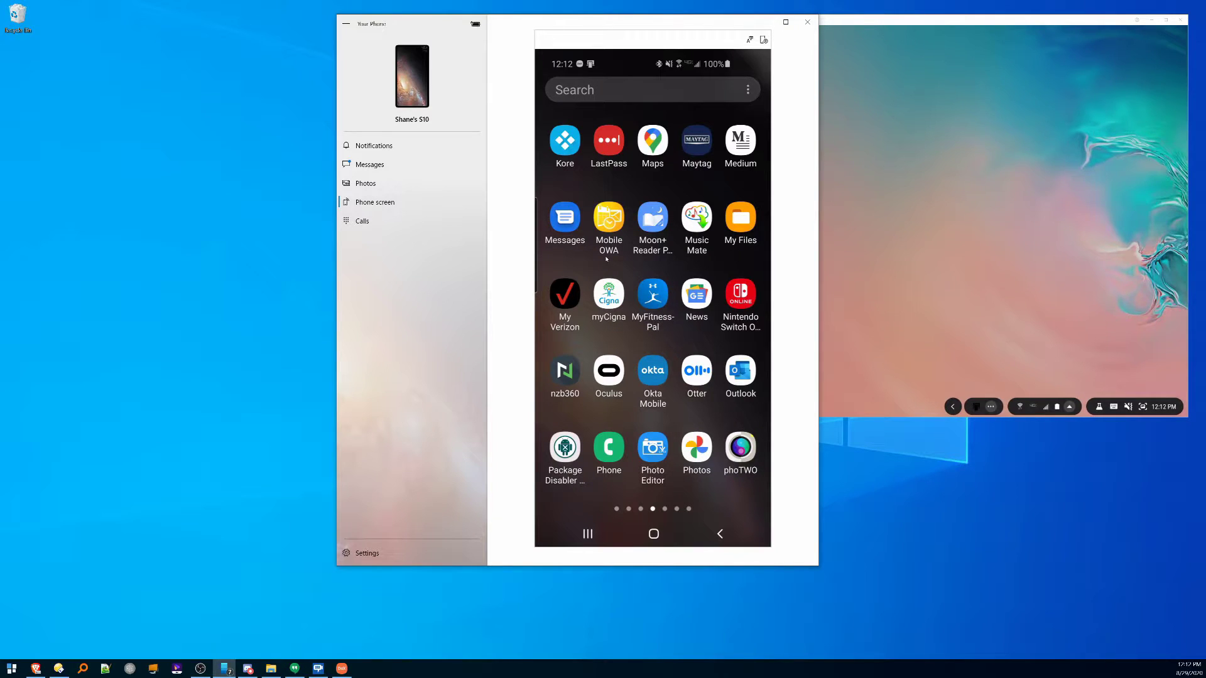
{"action": "scroll", "coordinate": [747, 305], "scroll_direction": "down", "scroll_amount": 1}
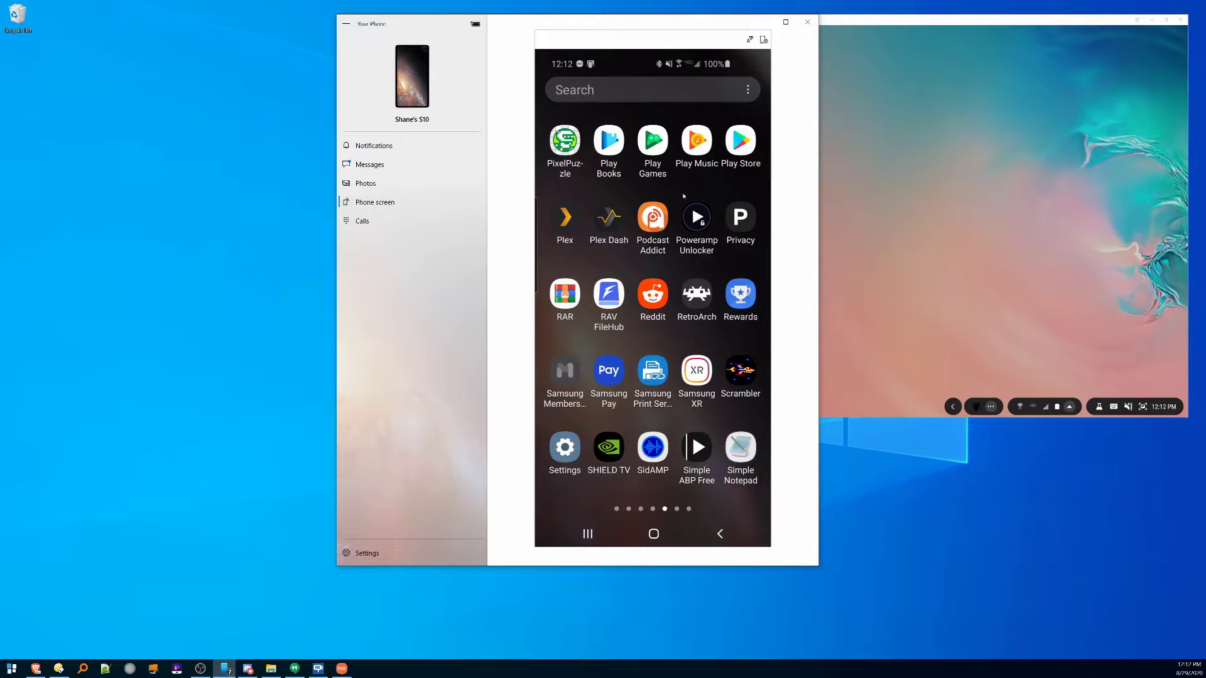
{"action": "left_click", "coordinate": [651, 535]}
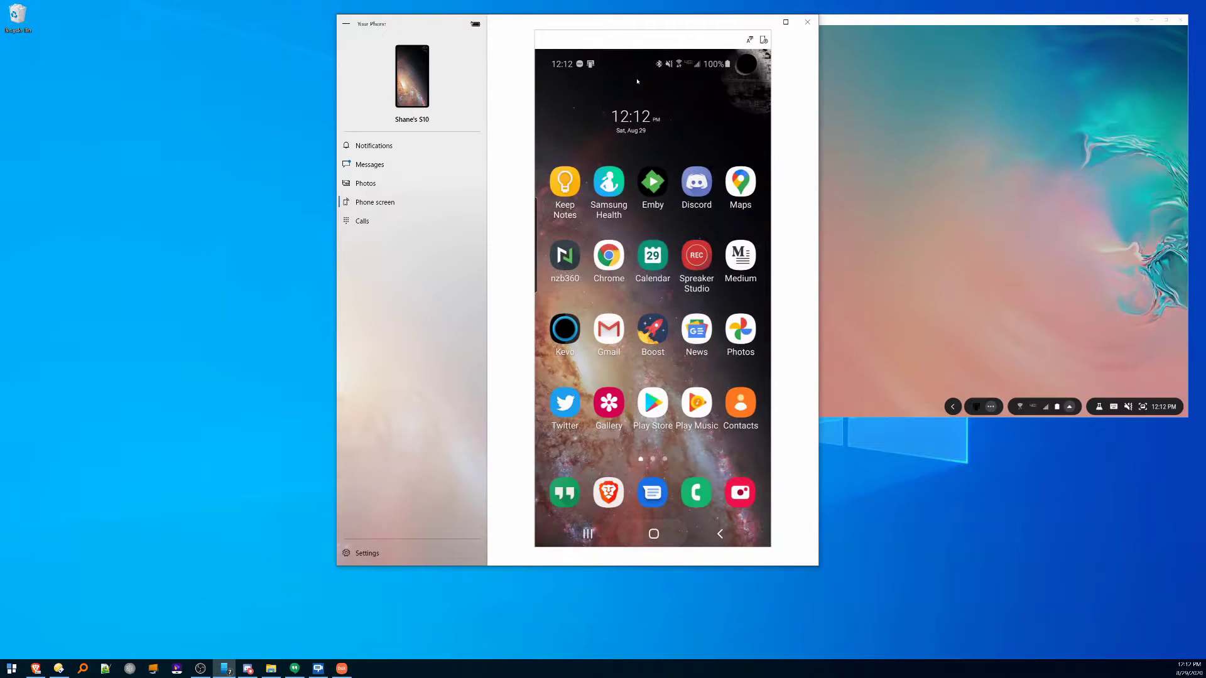
{"action": "left_click", "coordinate": [636, 68]}
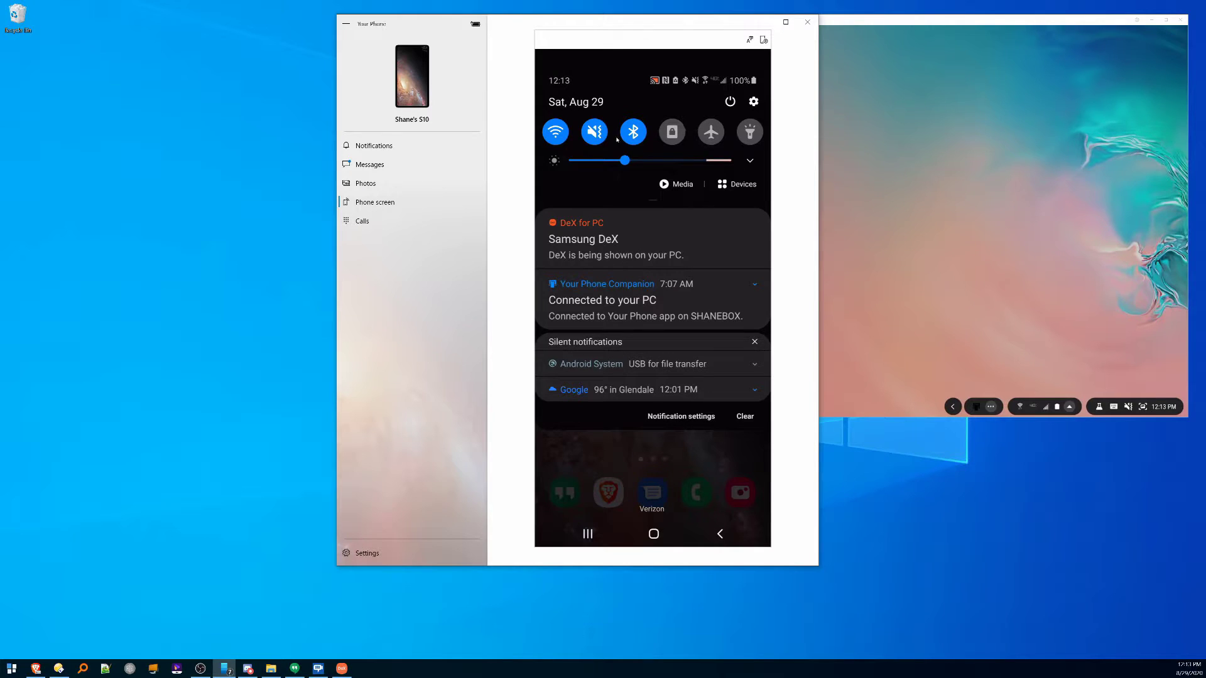
{"action": "left_click", "coordinate": [751, 162]}
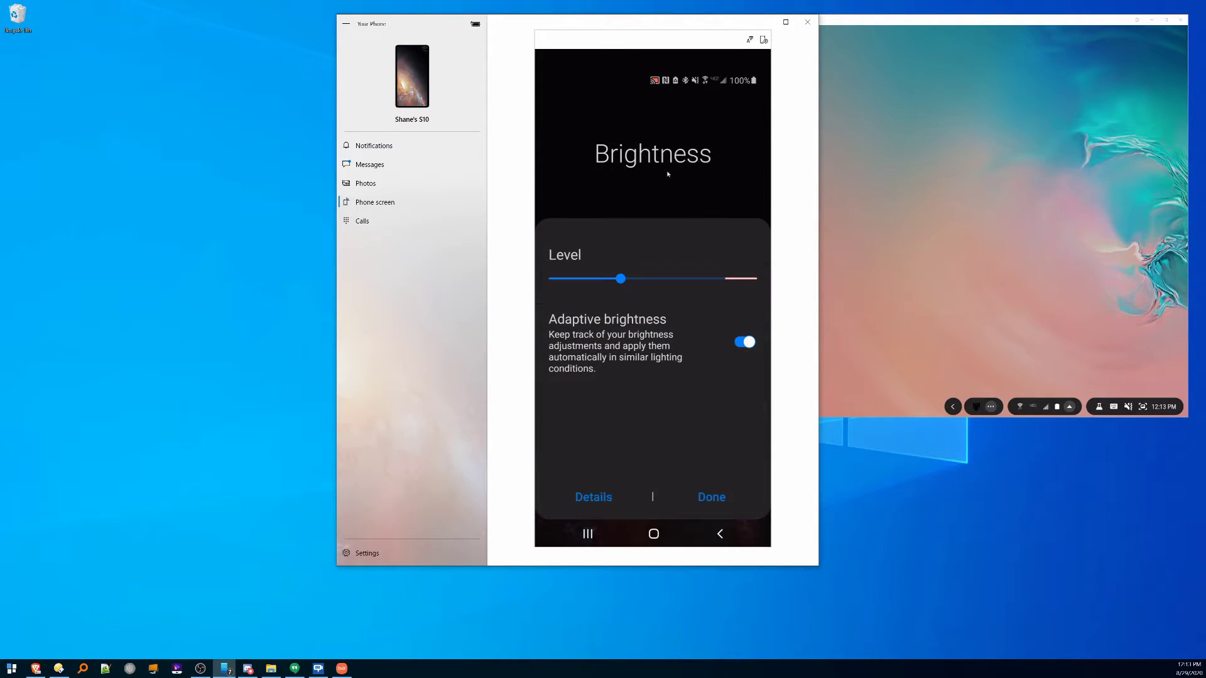
{"action": "left_click", "coordinate": [722, 537]}
{"action": "left_click", "coordinate": [647, 535]}
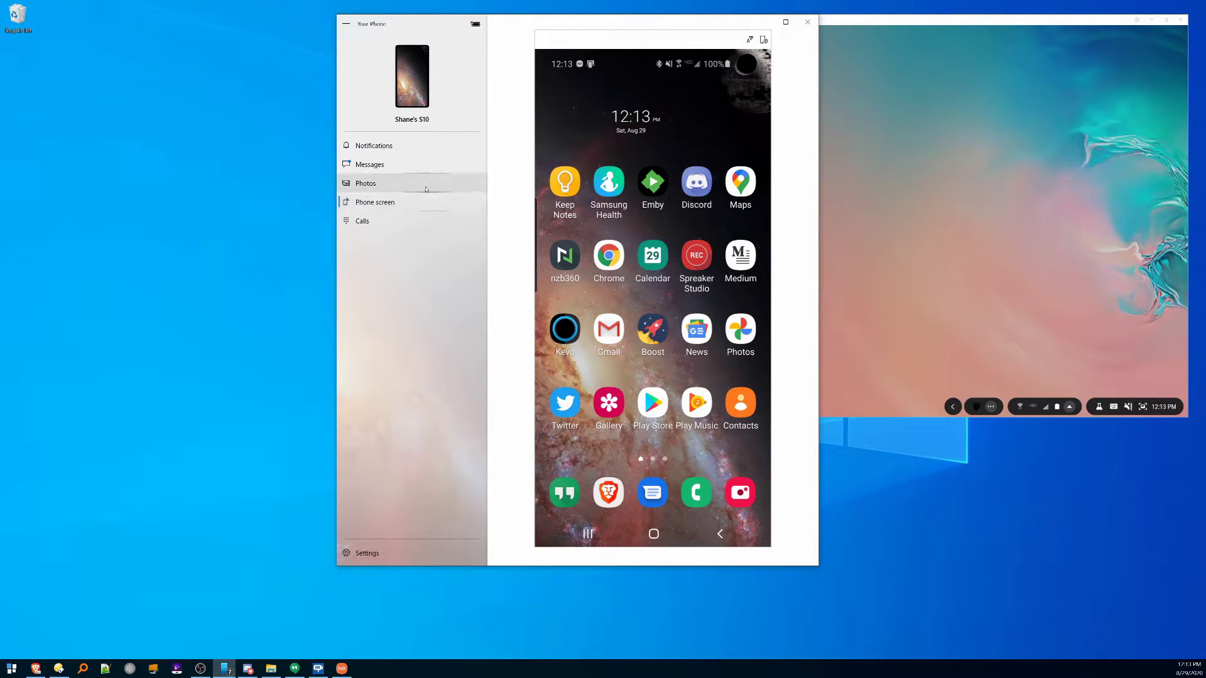
- Browse the phone's synced photos in Your Phone
{"action": "left_click", "coordinate": [399, 185]}
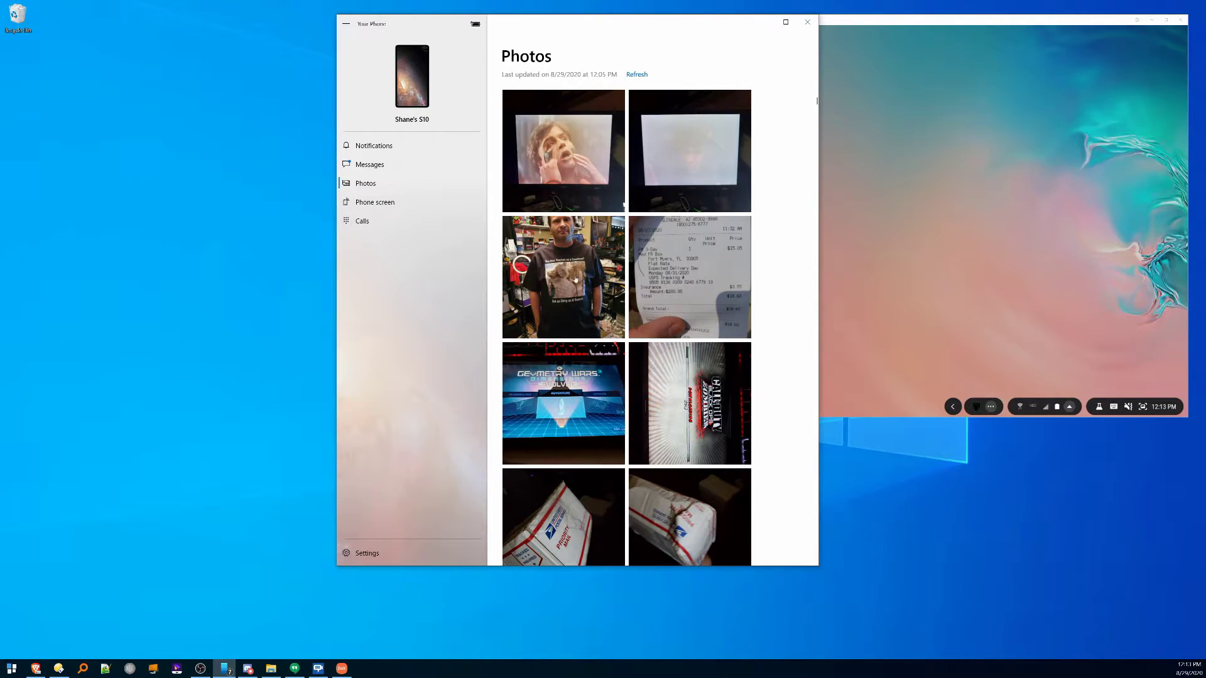
{"action": "scroll", "coordinate": [564, 442], "scroll_direction": "down", "scroll_amount": 2}
{"action": "scroll", "coordinate": [571, 434], "scroll_direction": "up", "scroll_amount": 2}
- Show Messages and open the latest conversation with the CARES Act text
{"action": "left_click", "coordinate": [398, 163]}
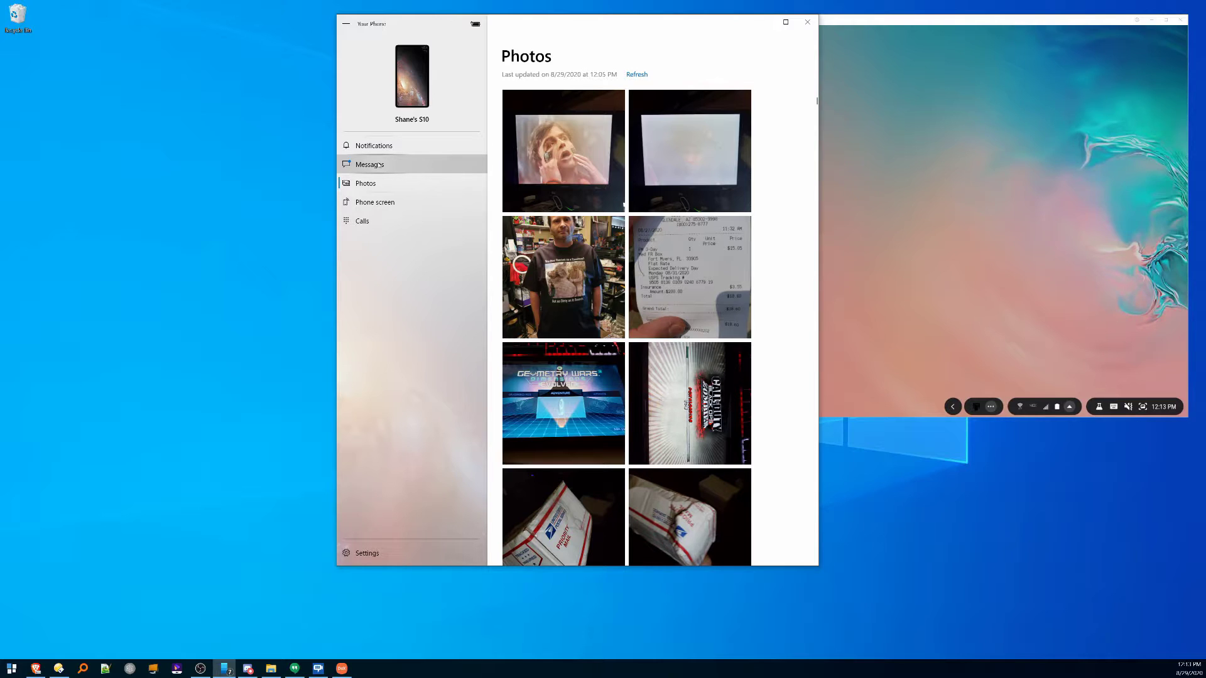
{"action": "left_click", "coordinate": [380, 165]}
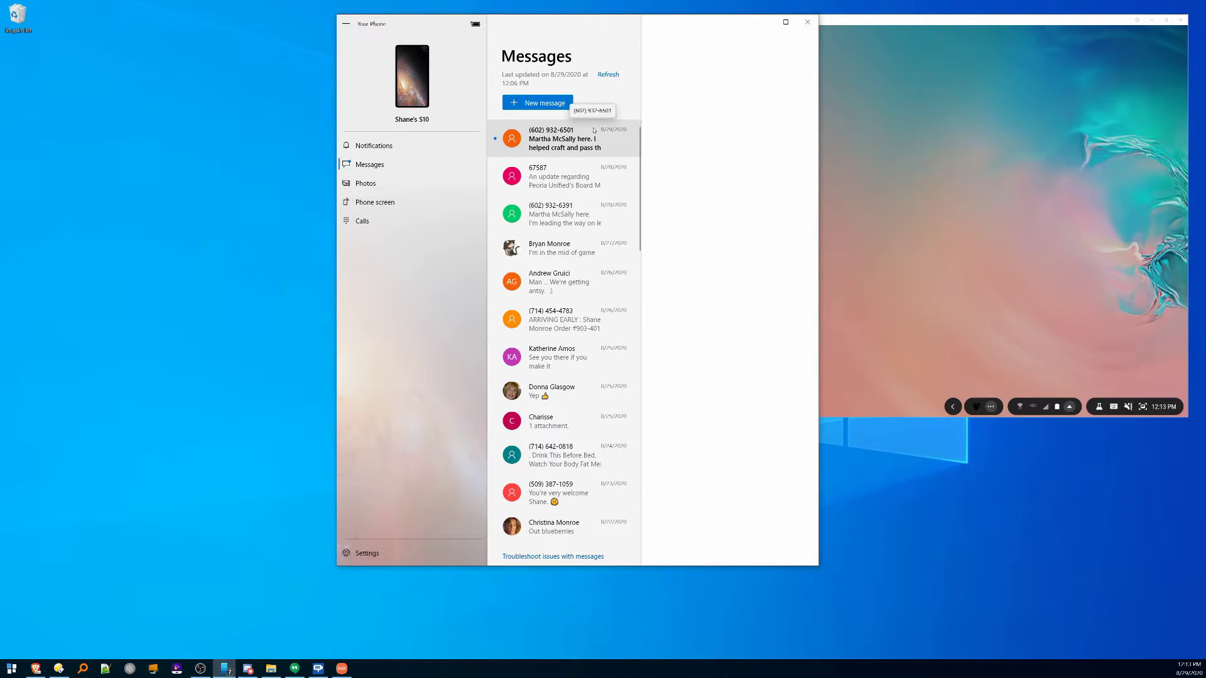
{"action": "left_click", "coordinate": [547, 148]}
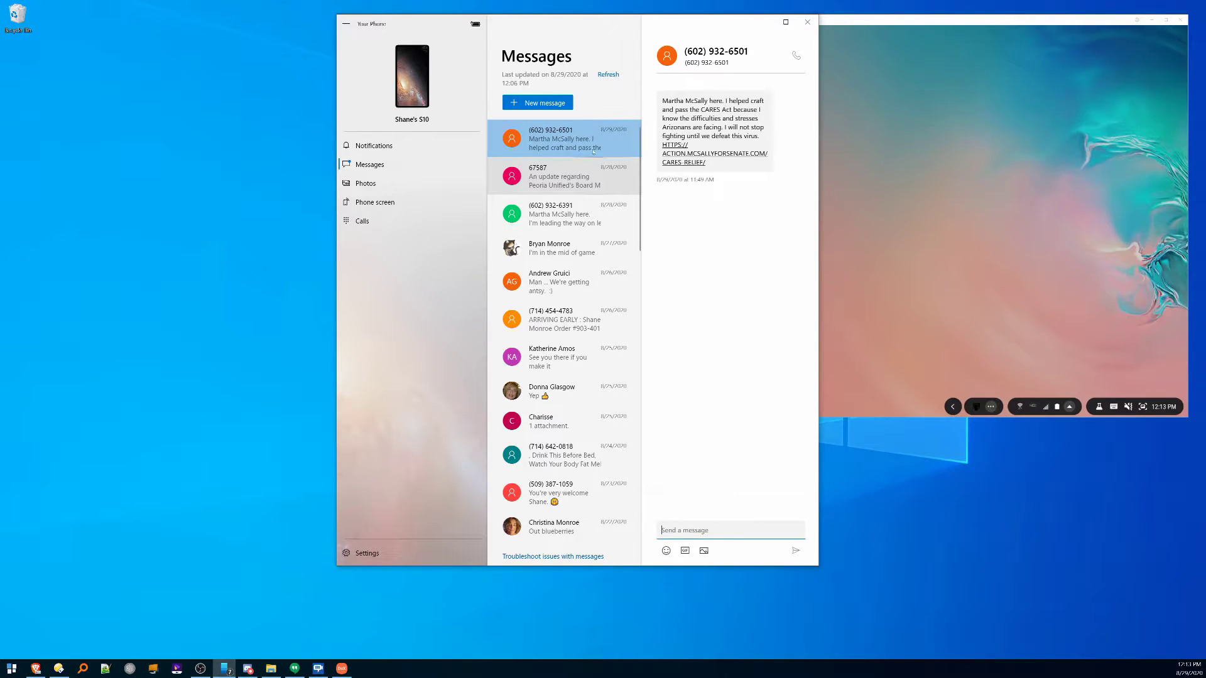
- Read through the first and third synced text conversations
{"action": "key", "text": "Down"}
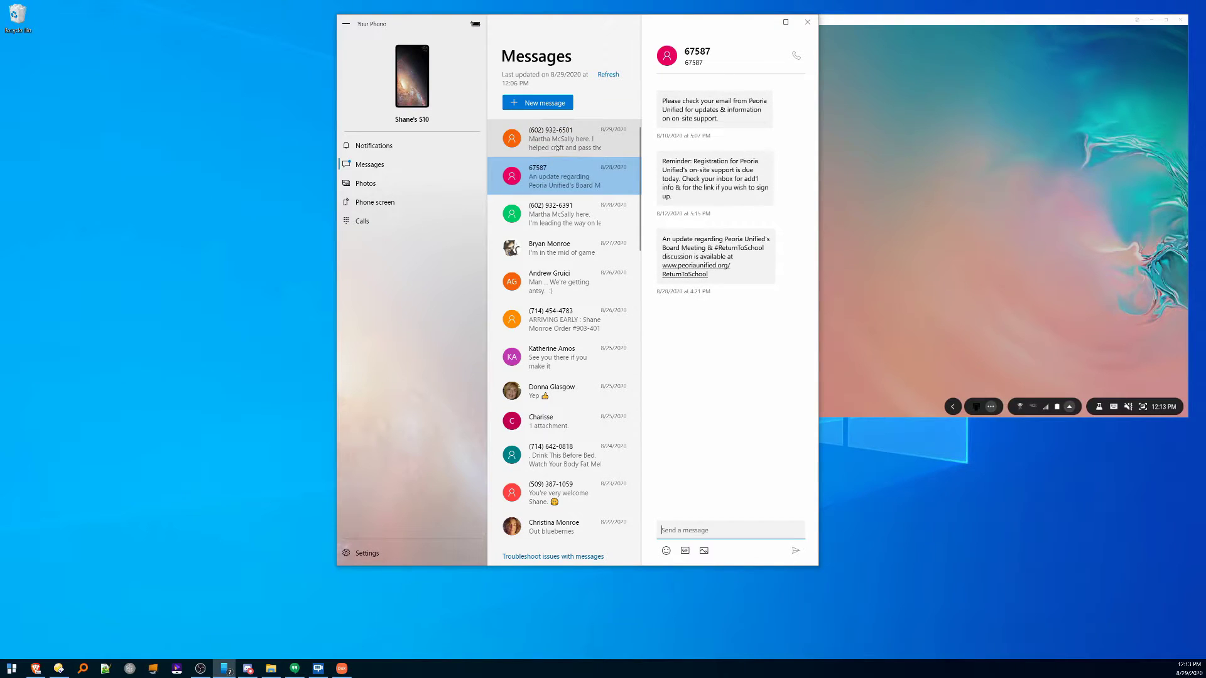
{"action": "left_click", "coordinate": [557, 149]}
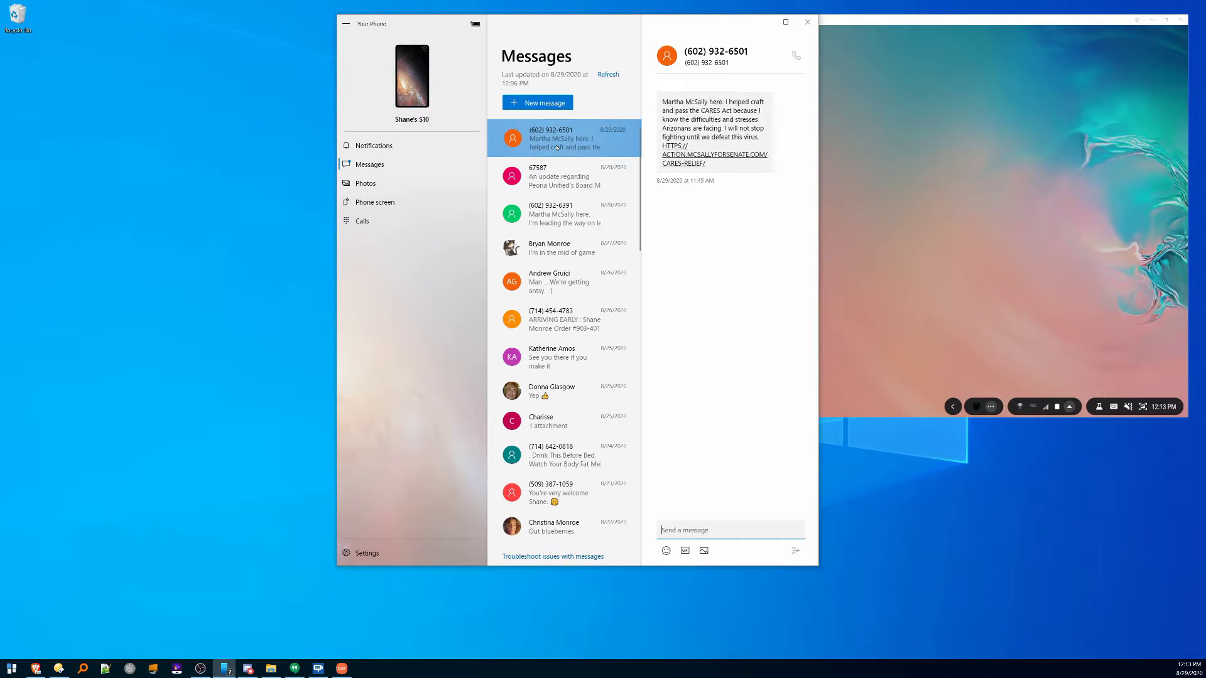
{"action": "left_click", "coordinate": [560, 229]}
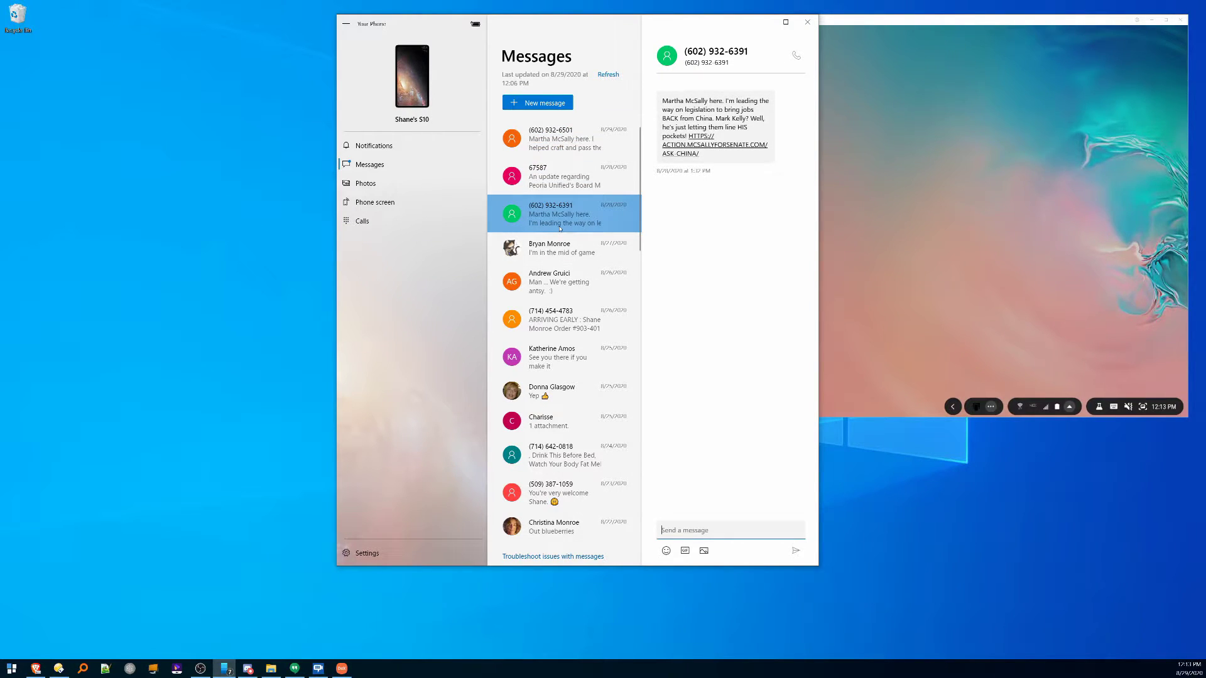
{"action": "left_click", "coordinate": [567, 143]}
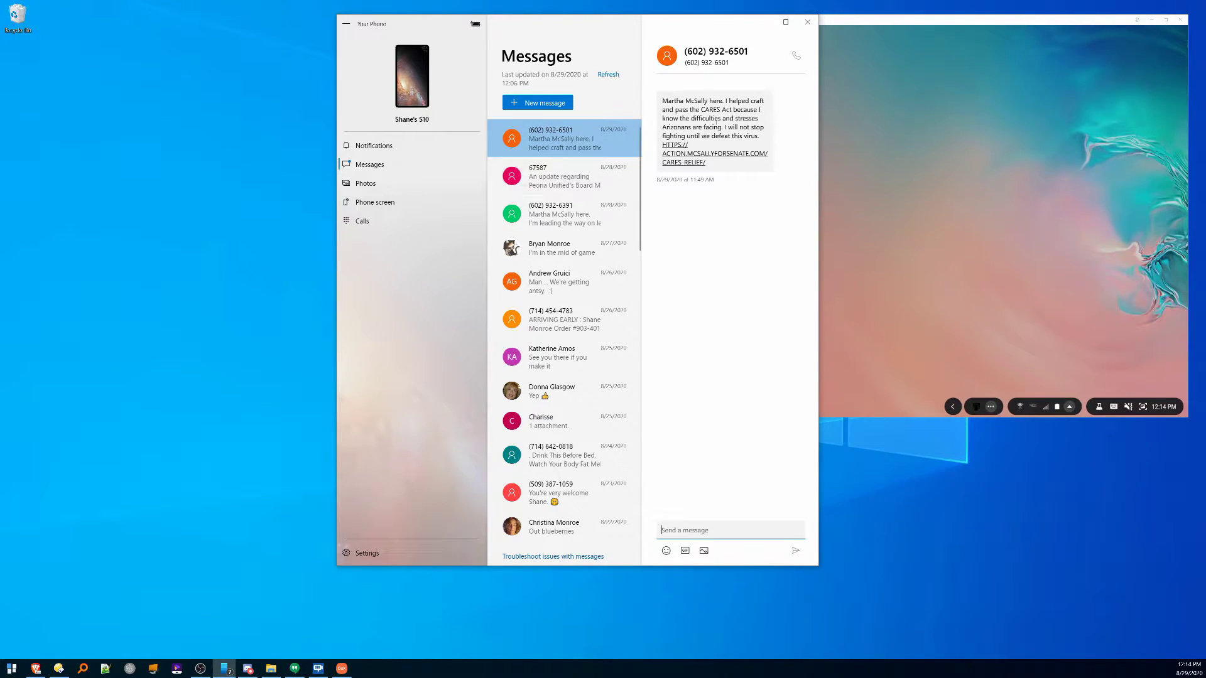
{"action": "left_click", "coordinate": [597, 146]}
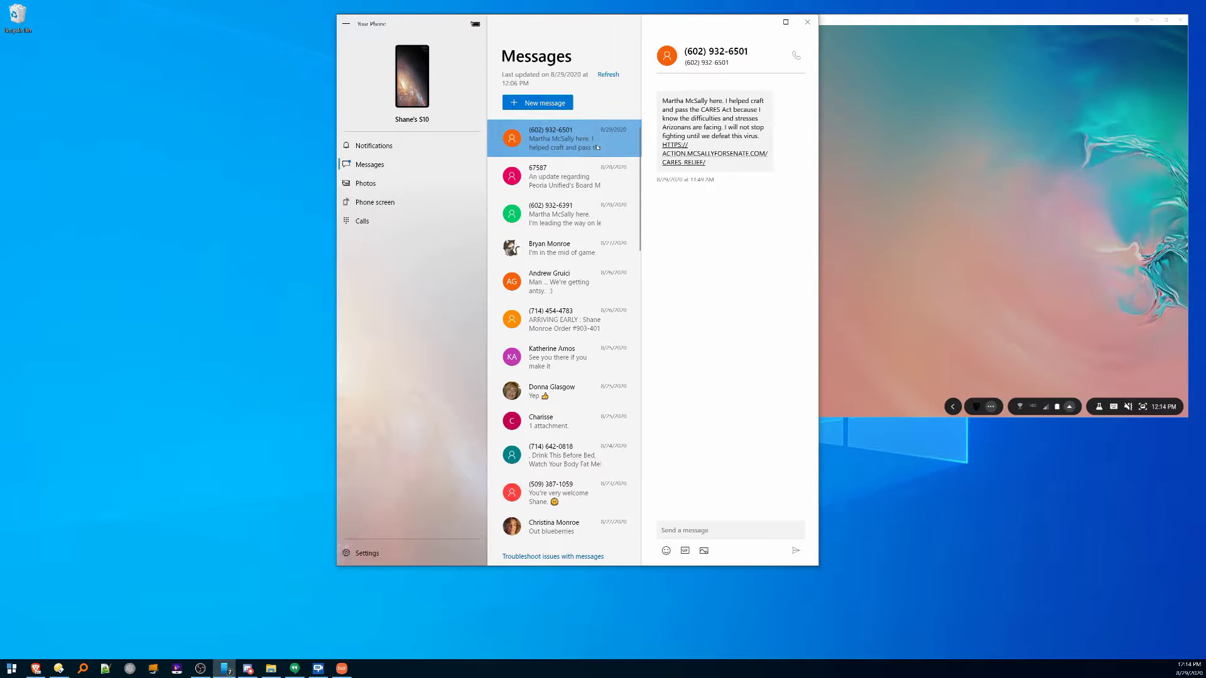
{"action": "left_click", "coordinate": [598, 146]}
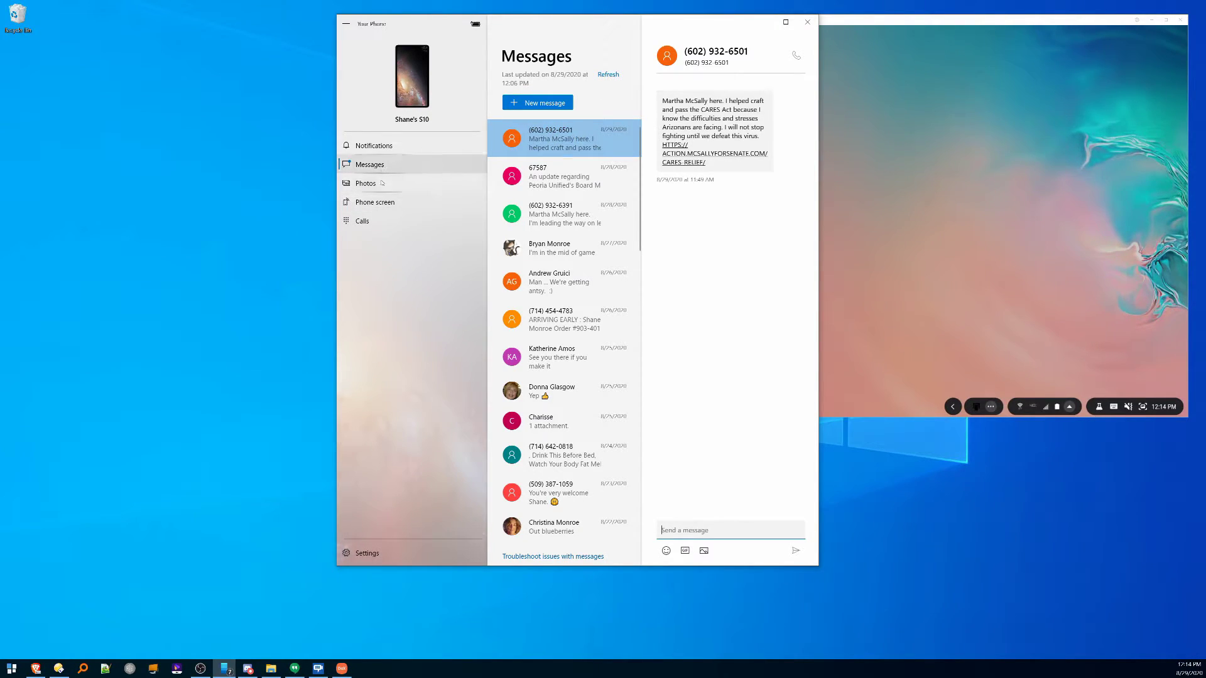
- Pull down the mirrored phone's notification shade, then return to the Notifications list
{"action": "left_click", "coordinate": [379, 154]}
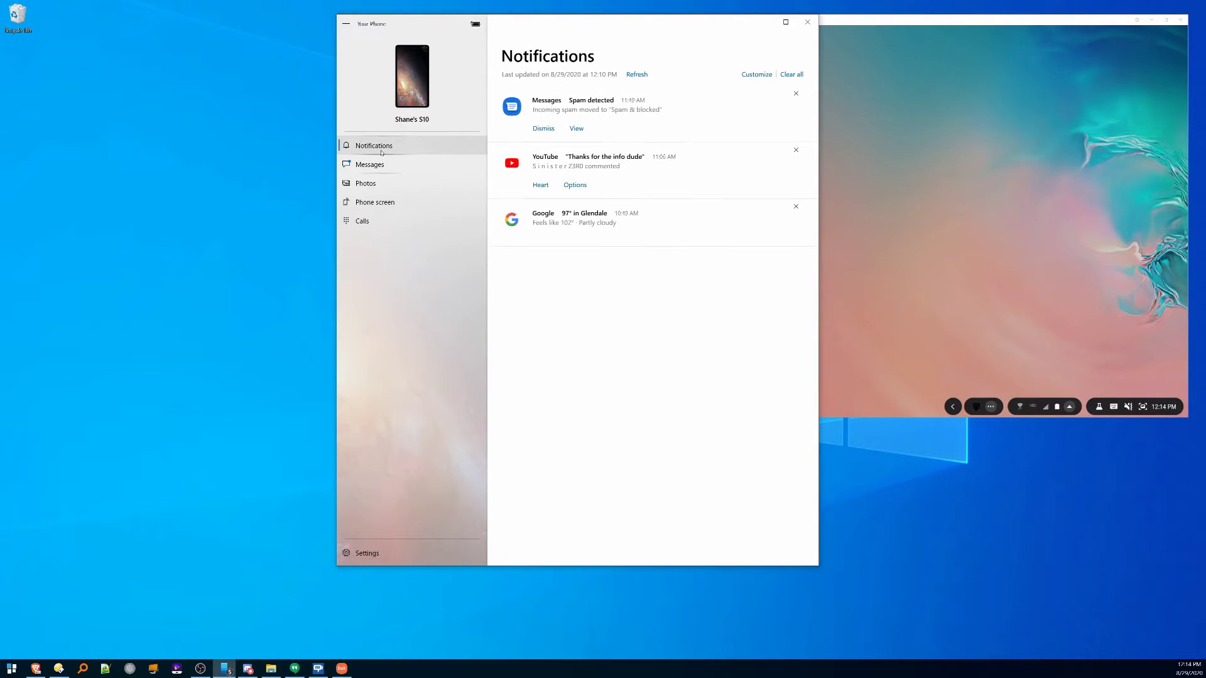
{"action": "left_click", "coordinate": [375, 202]}
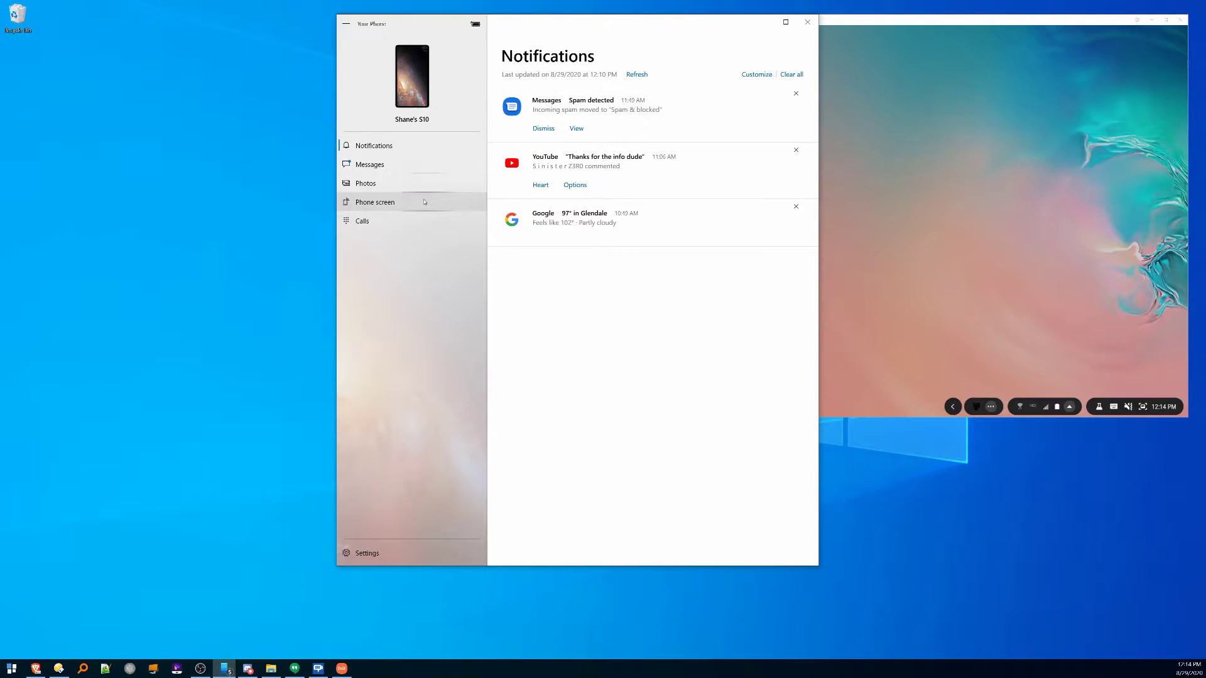
{"action": "left_click_drag", "start_coordinate": [653, 56], "coordinate": [662, 170]}
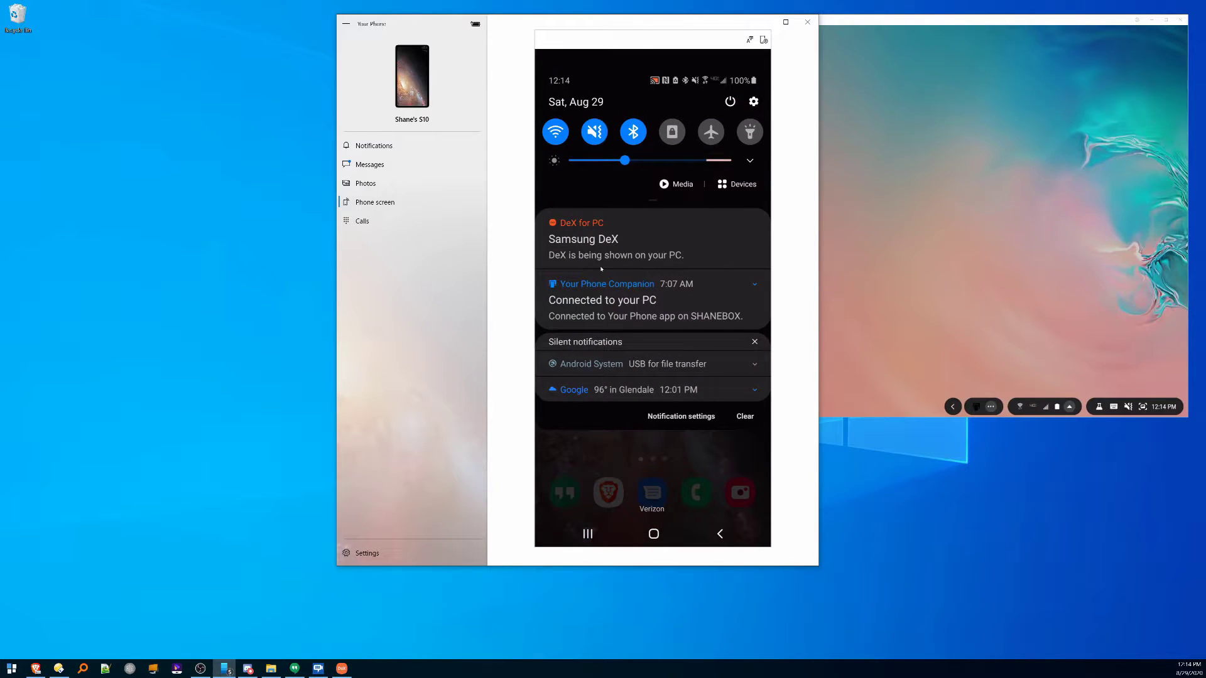
{"action": "left_click", "coordinate": [374, 145]}
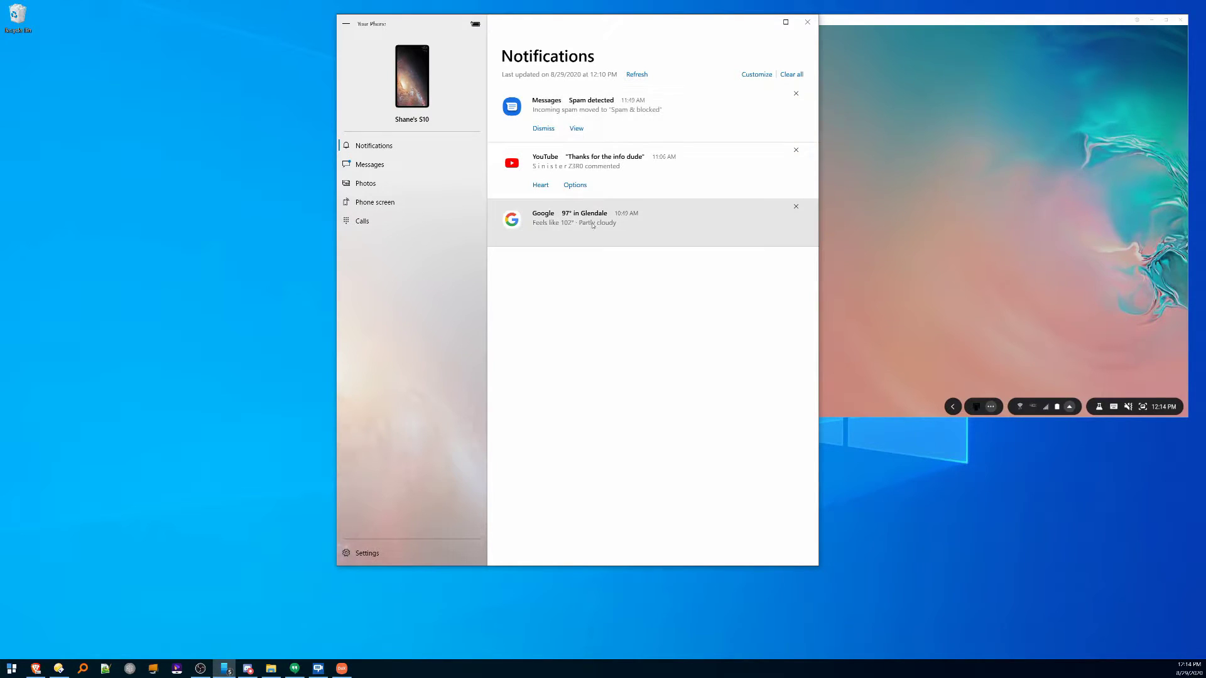
- Refresh the Notifications list and clear all three Messages, YouTube and Google alerts
{"action": "left_click", "coordinate": [385, 202]}
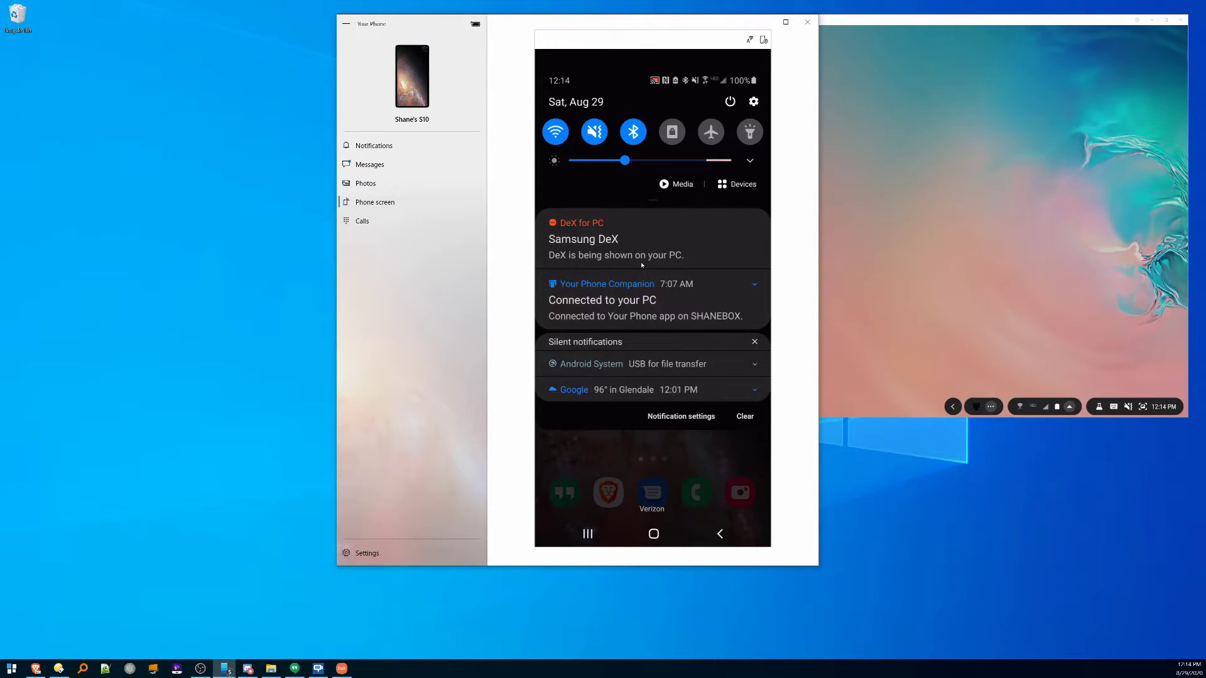
{"action": "left_click", "coordinate": [374, 145]}
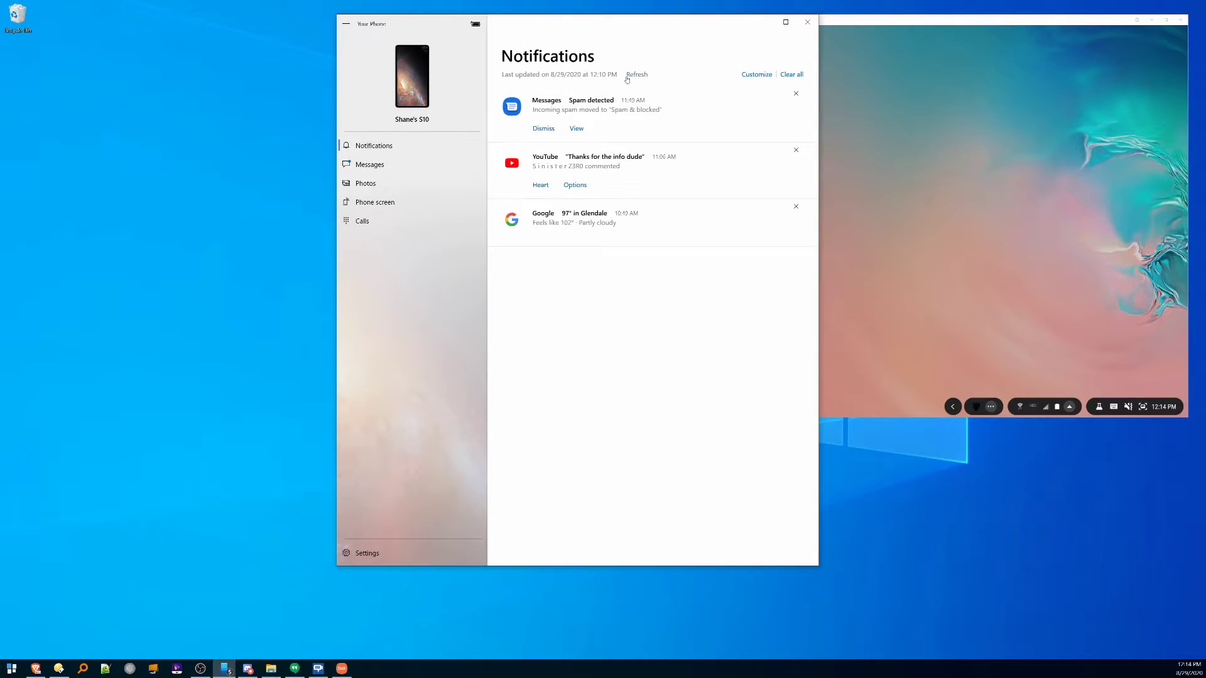
{"action": "left_click", "coordinate": [644, 76]}
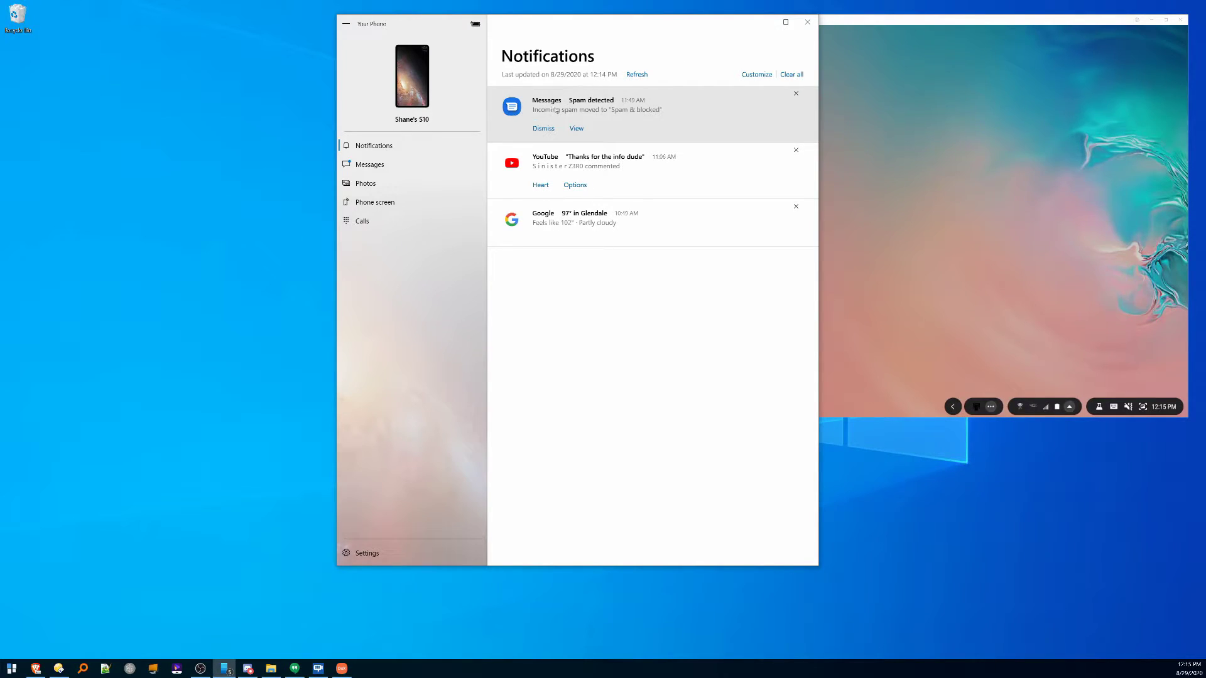
{"action": "key", "text": "Down"}
{"action": "key", "text": "Down"}
{"action": "key", "text": "Down"}
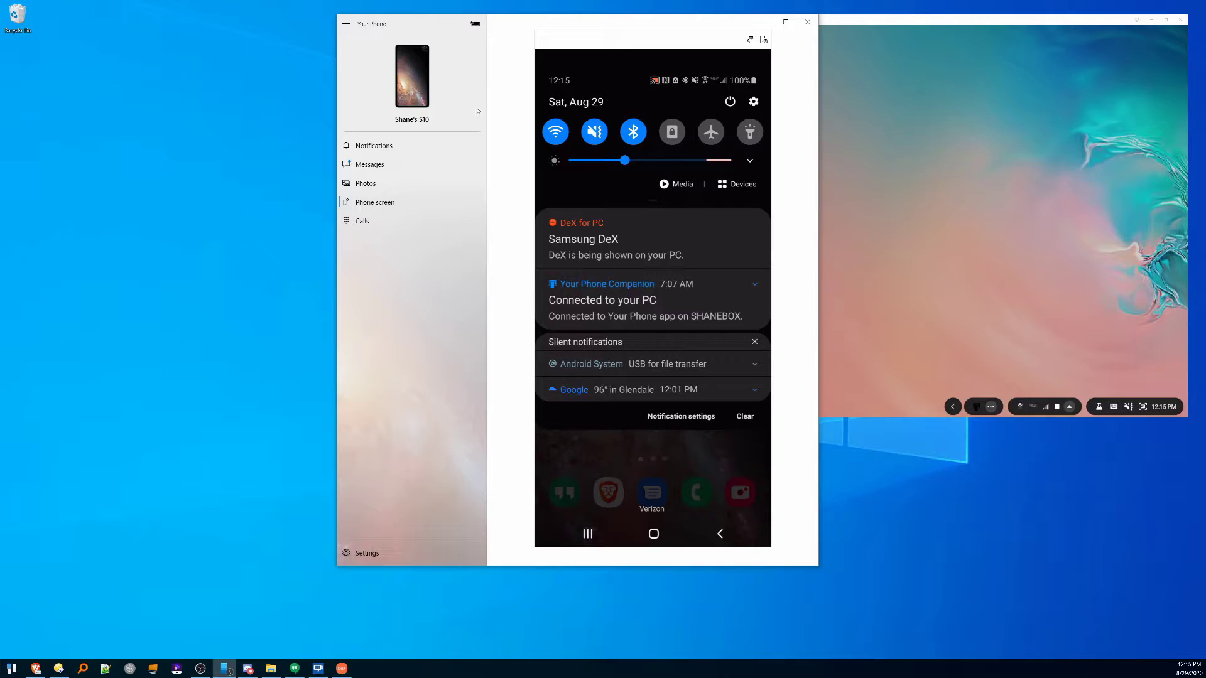
{"action": "key", "text": "Up"}
{"action": "key", "text": "Up"}
{"action": "key", "text": "Up"}
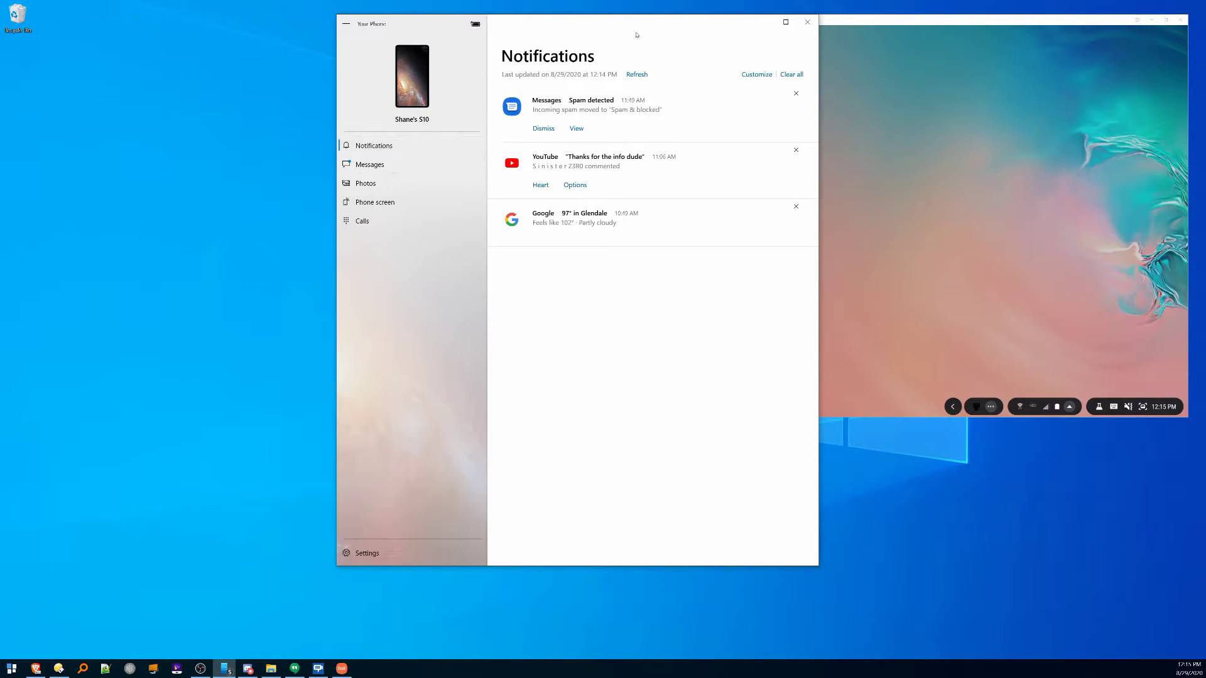
{"action": "left_click", "coordinate": [793, 75]}
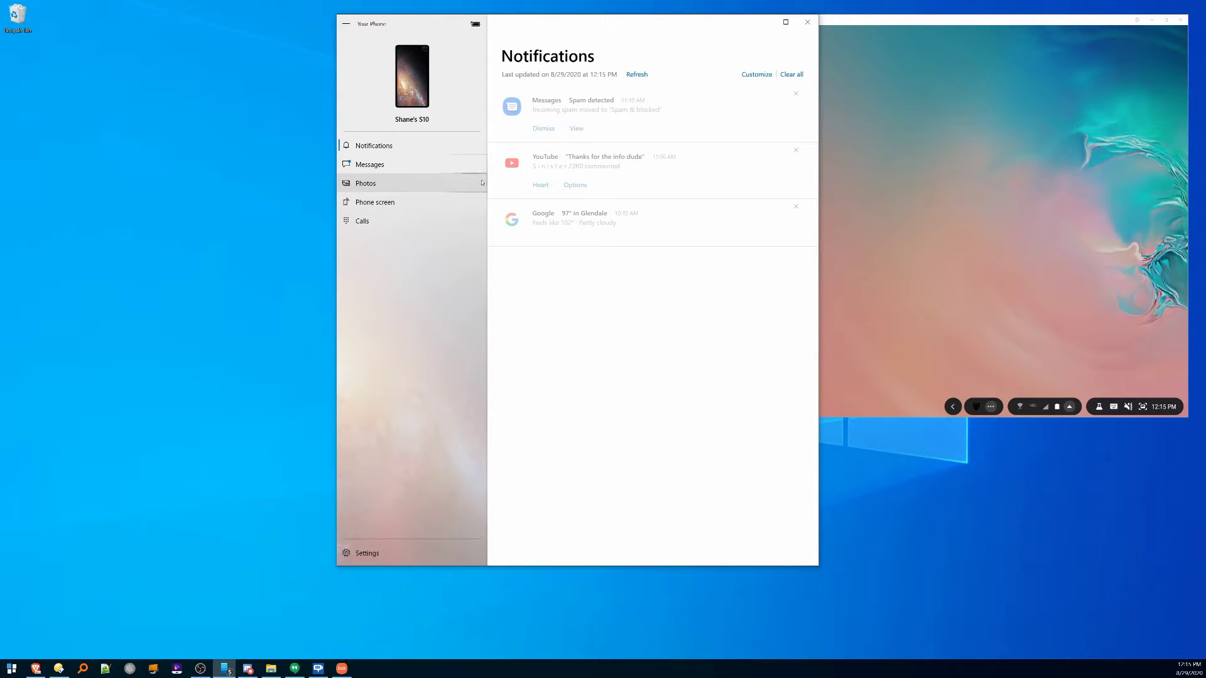
- Confirm on the mirrored phone's shade that alerts are gone, then refresh Notifications
{"action": "left_click", "coordinate": [375, 201]}
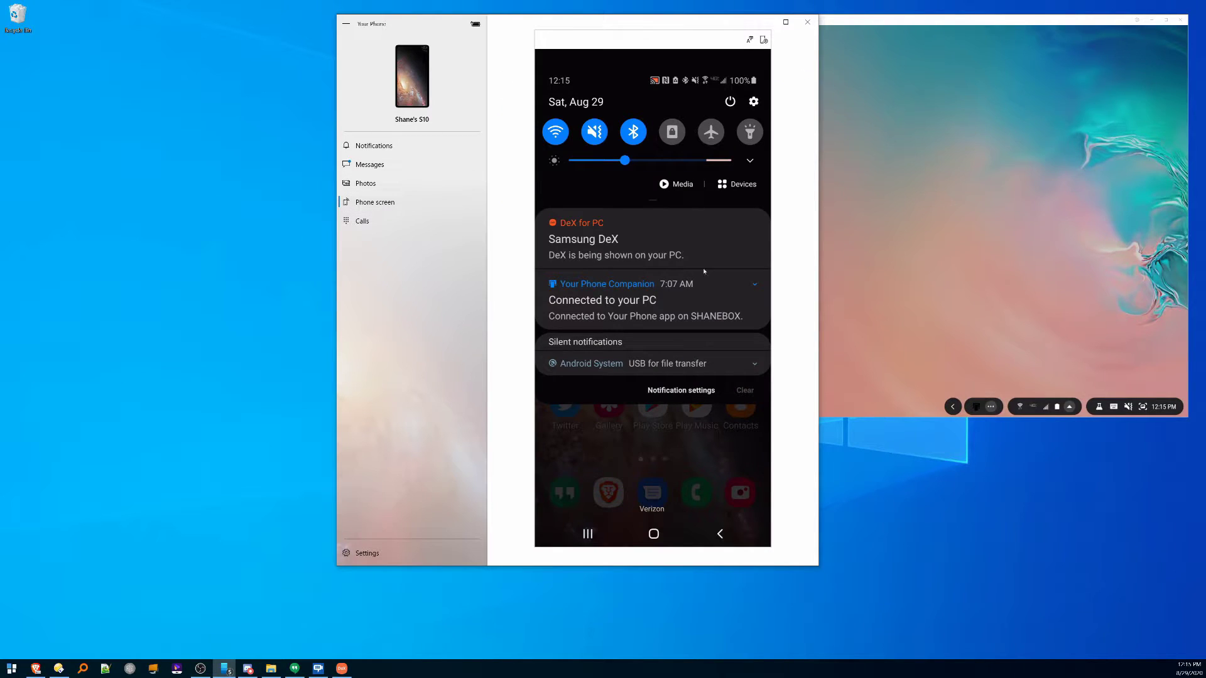
{"action": "left_click_drag", "start_coordinate": [665, 413], "coordinate": [651, 145]}
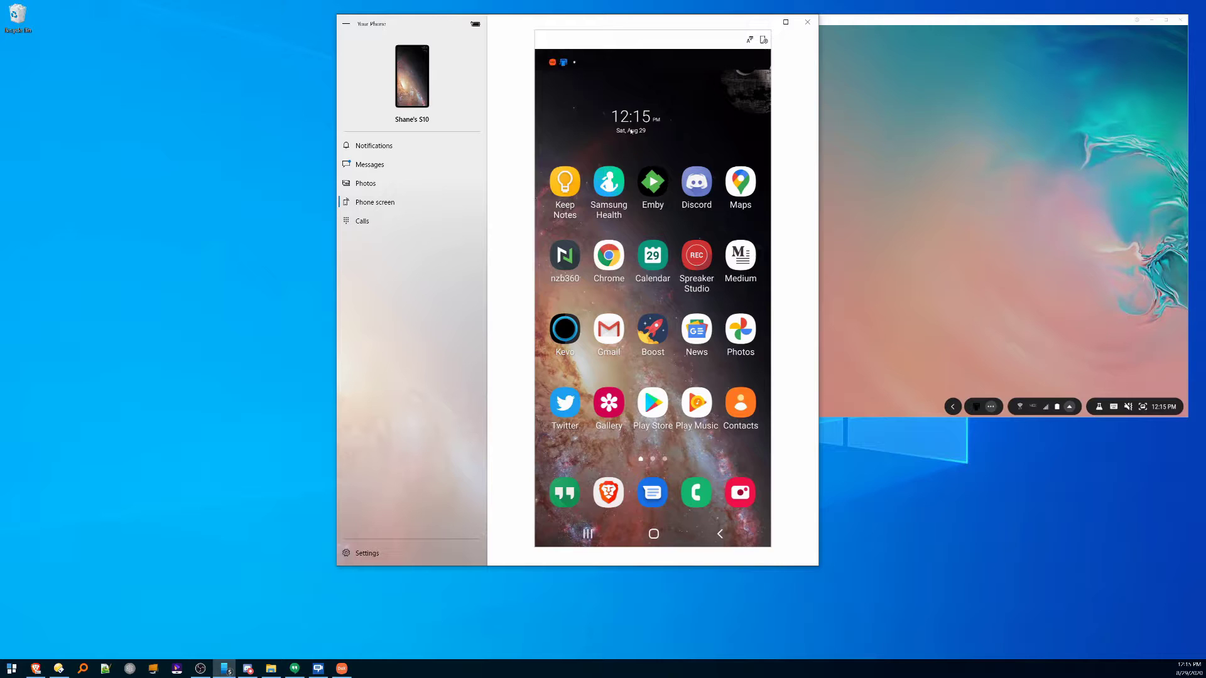
{"action": "left_click_drag", "start_coordinate": [630, 60], "coordinate": [629, 74]}
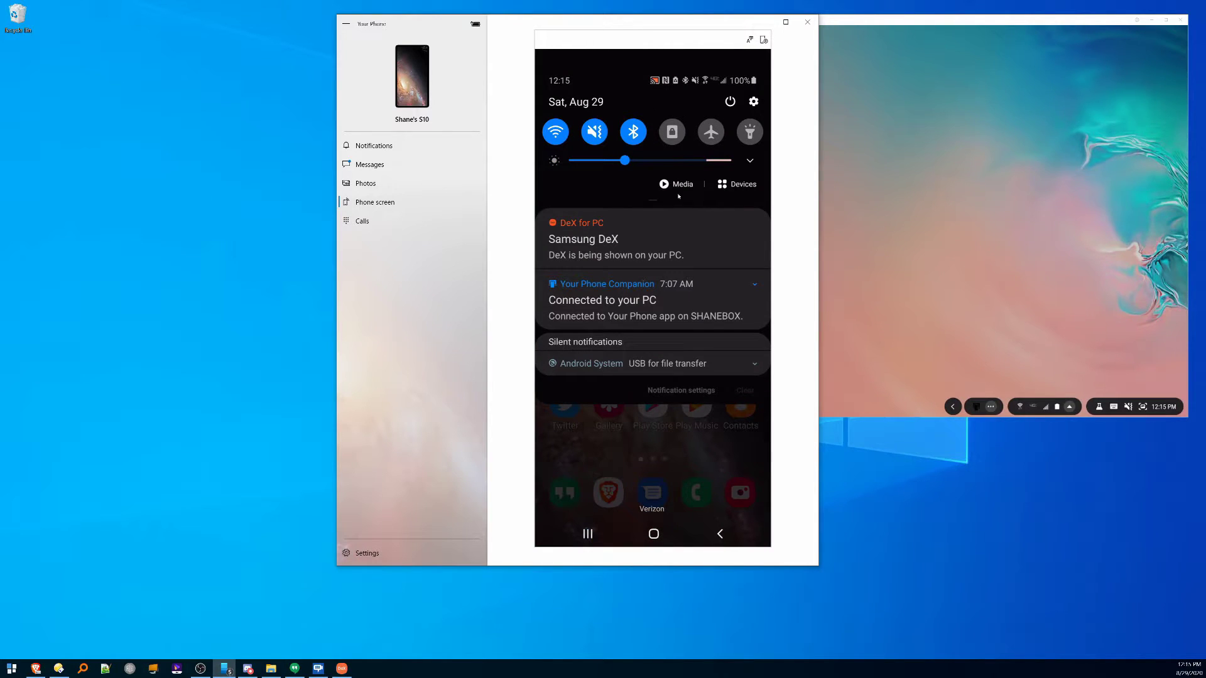
{"action": "left_click", "coordinate": [387, 154]}
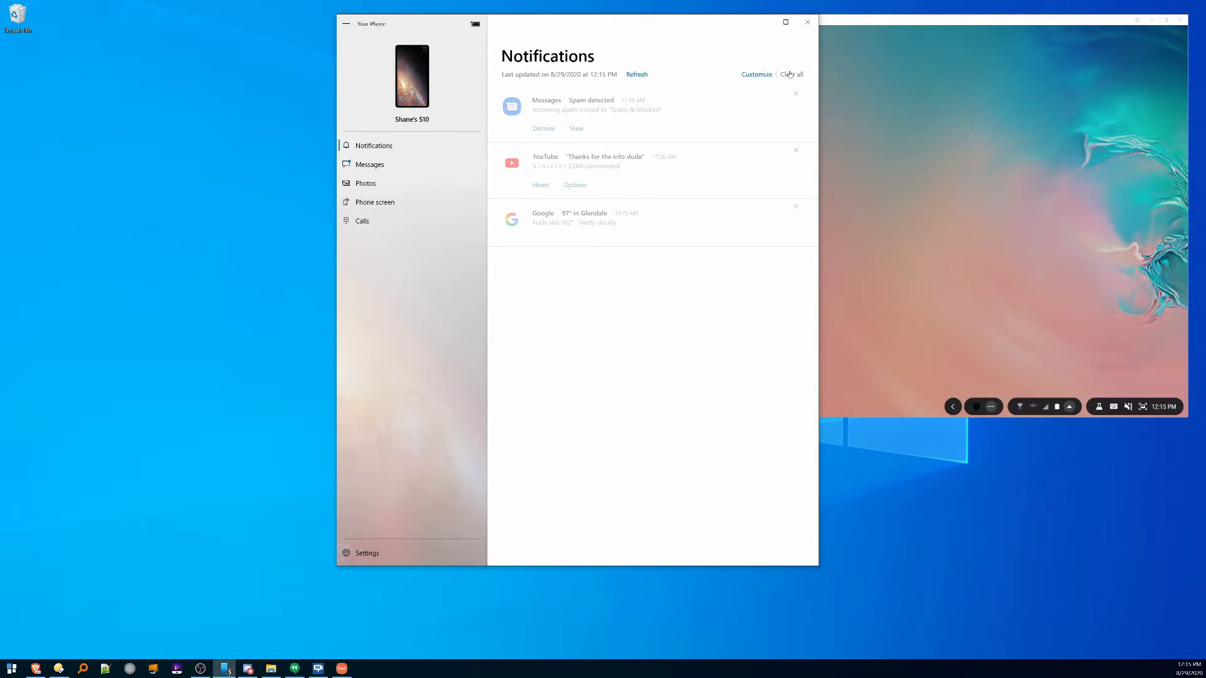
{"action": "left_click", "coordinate": [635, 75]}
{"action": "left_click", "coordinate": [870, 22]}
- Refresh the synced message conversations
{"action": "left_click", "coordinate": [465, 21]}
{"action": "left_click", "coordinate": [351, 171]}
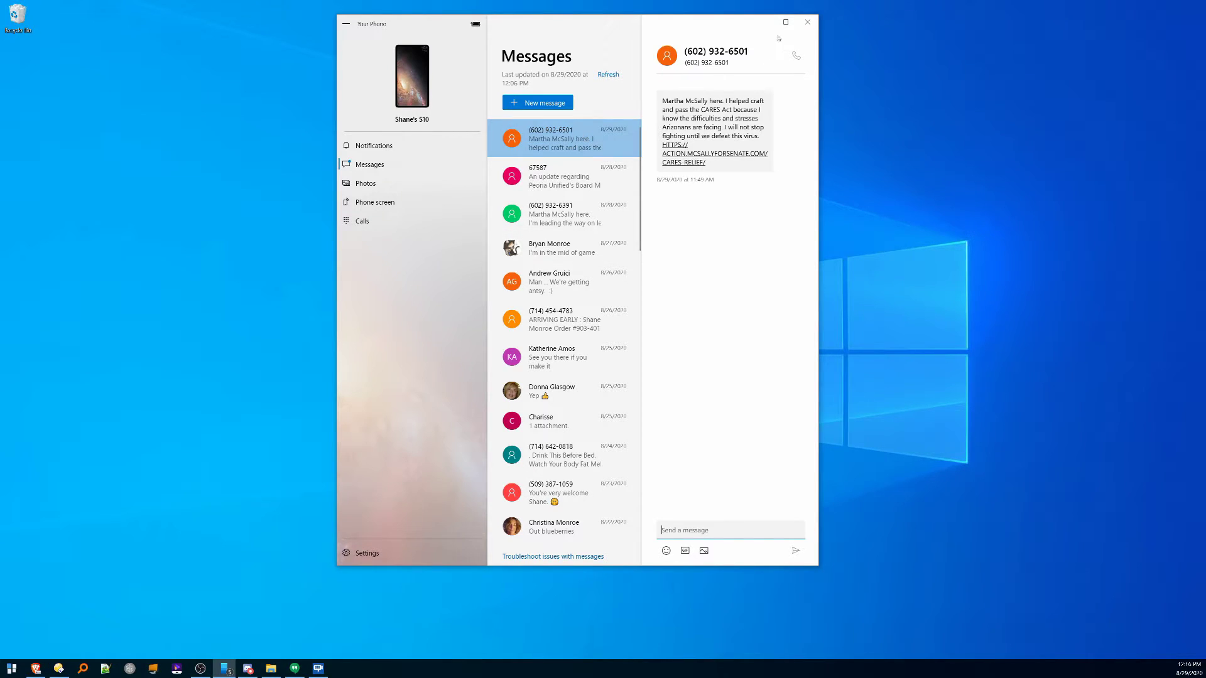
{"action": "left_click", "coordinate": [613, 76]}
- Refresh the notifications, then return to the CARES Act conversation in Messages
{"action": "left_click", "coordinate": [374, 145]}
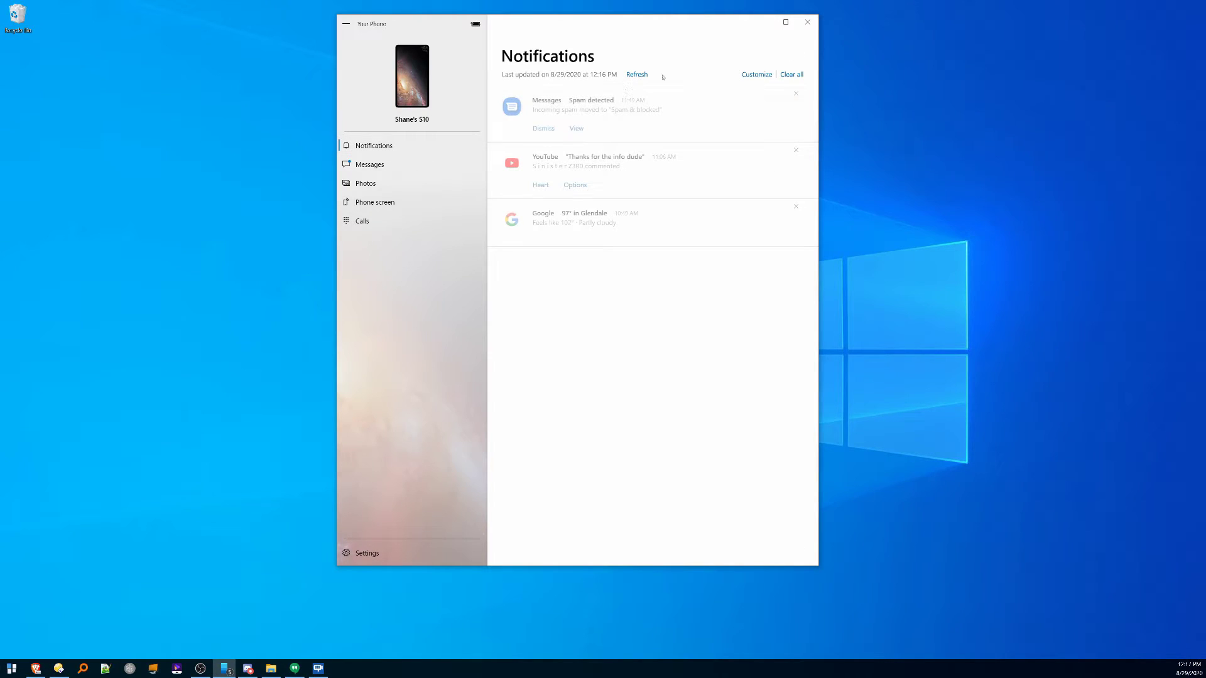
{"action": "left_click", "coordinate": [631, 74]}
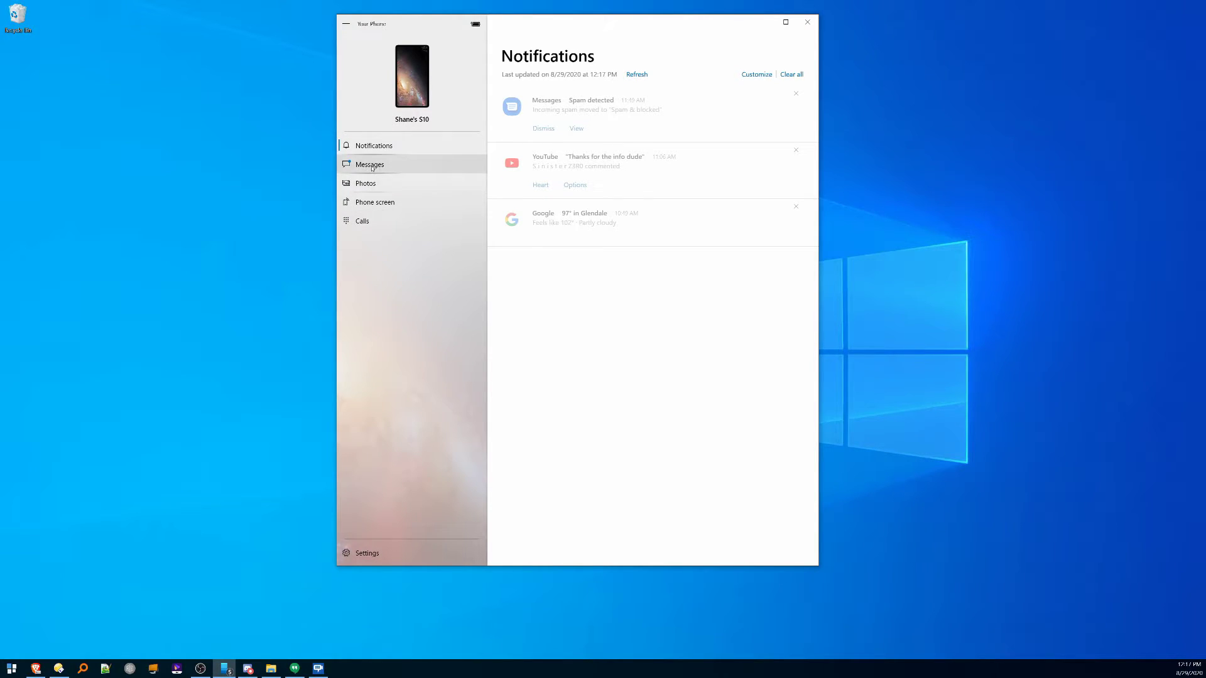
{"action": "left_click", "coordinate": [371, 167]}
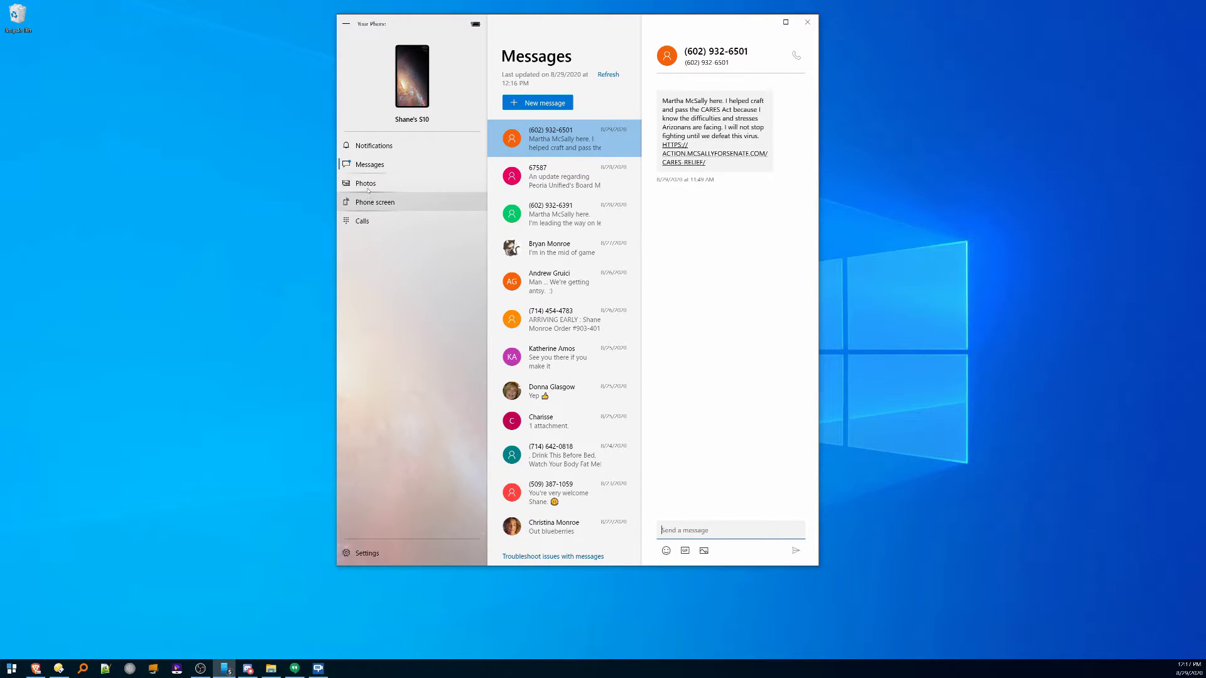
- Open Photos and enlarge the first synced gallery picture
{"action": "left_click", "coordinate": [367, 184]}
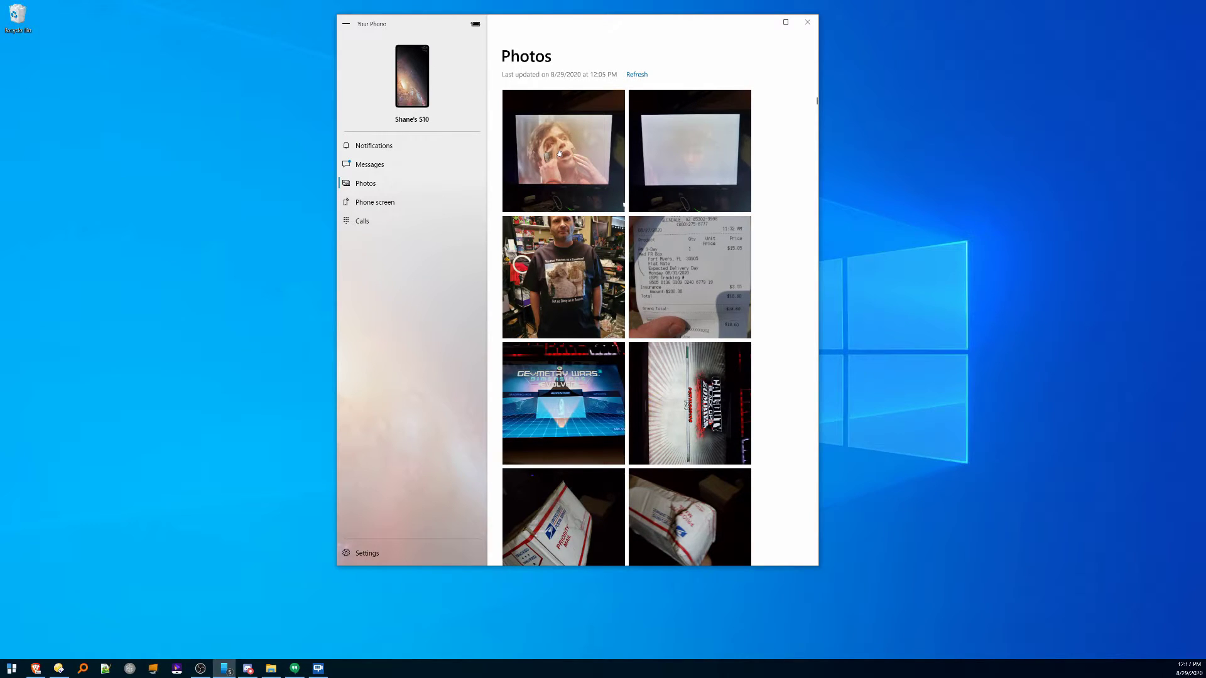
{"action": "left_click", "coordinate": [559, 153]}
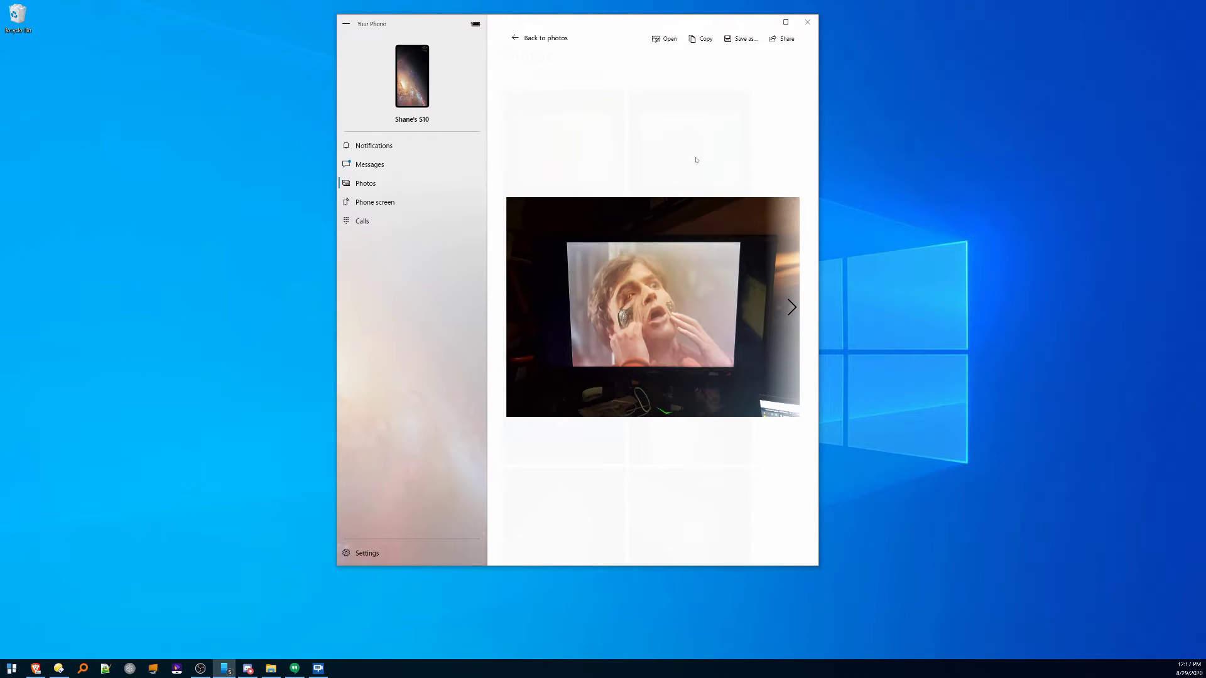
- Save the photo as a JPG in Pictures and view it in a desktop image viewer
{"action": "left_click", "coordinate": [742, 42]}
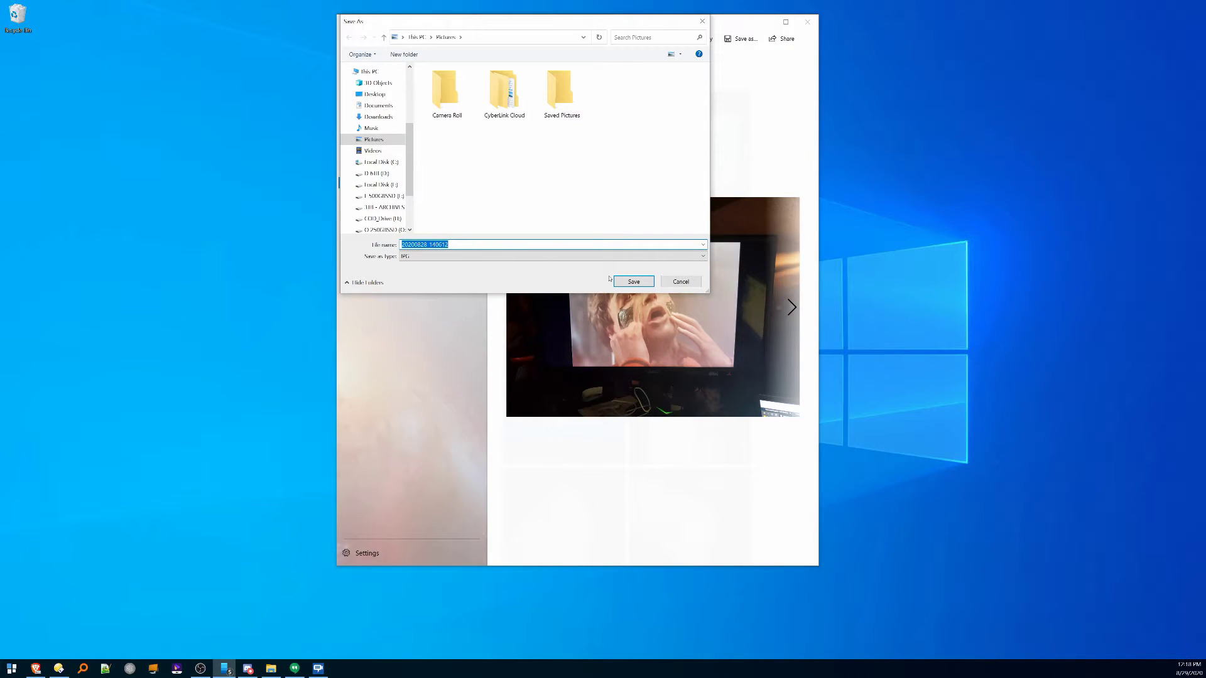
{"action": "left_click", "coordinate": [633, 281]}
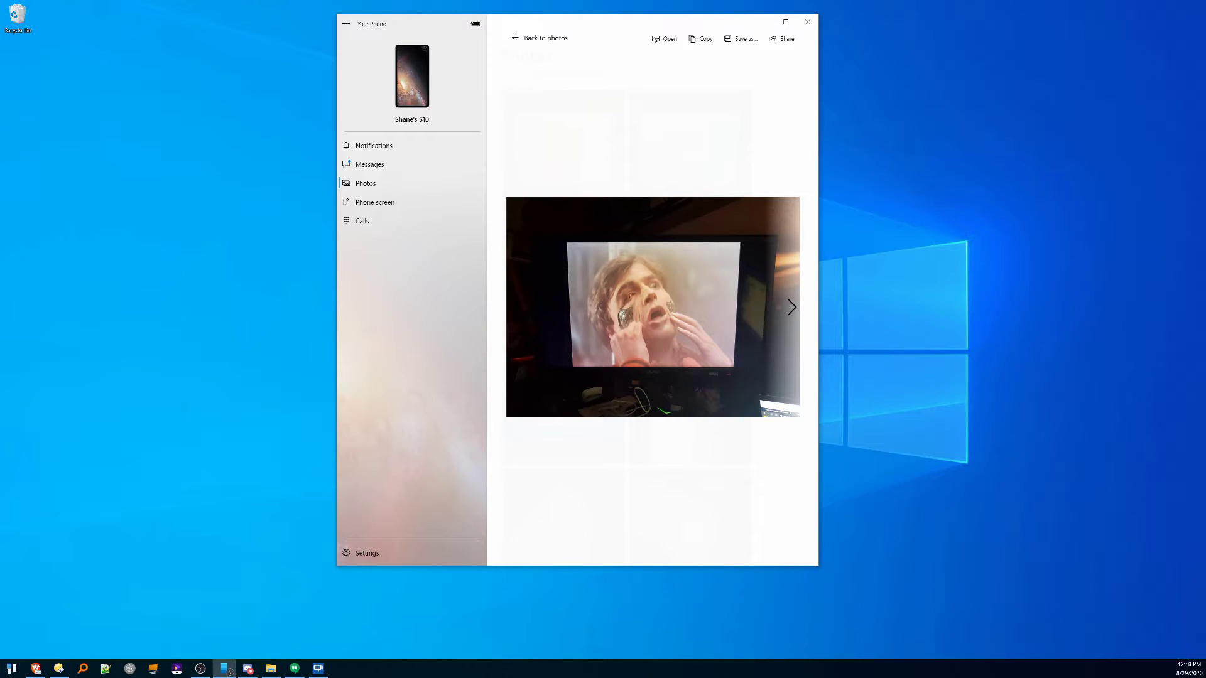
{"action": "key", "text": "alt+Tab"}
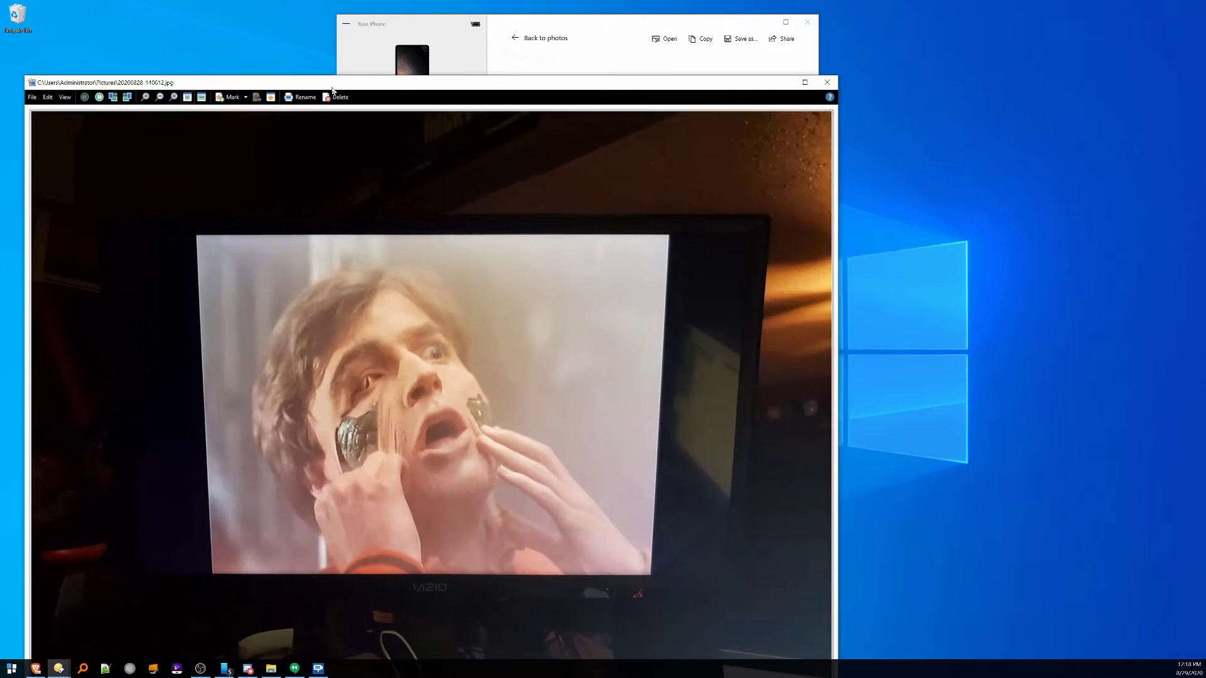
{"action": "left_click_drag", "start_coordinate": [335, 91], "coordinate": [567, 27]}
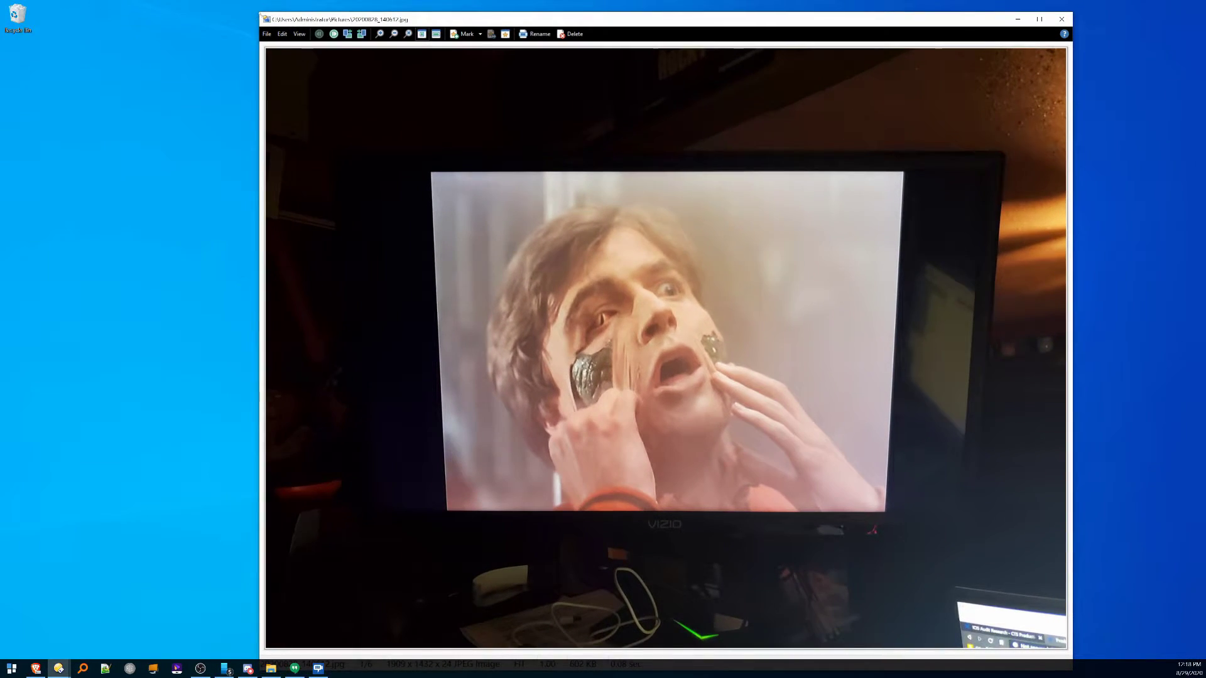
{"action": "left_click_drag", "start_coordinate": [259, 12], "coordinate": [585, 274]}
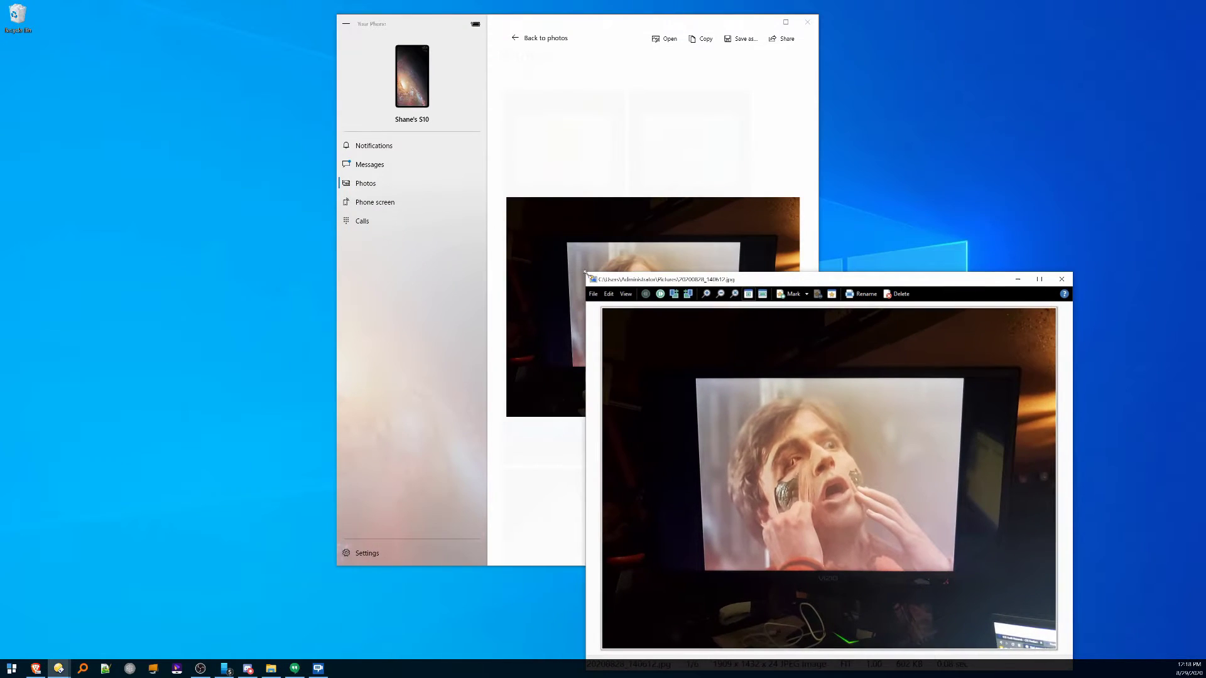
{"action": "left_click_drag", "start_coordinate": [771, 284], "coordinate": [510, 163]}
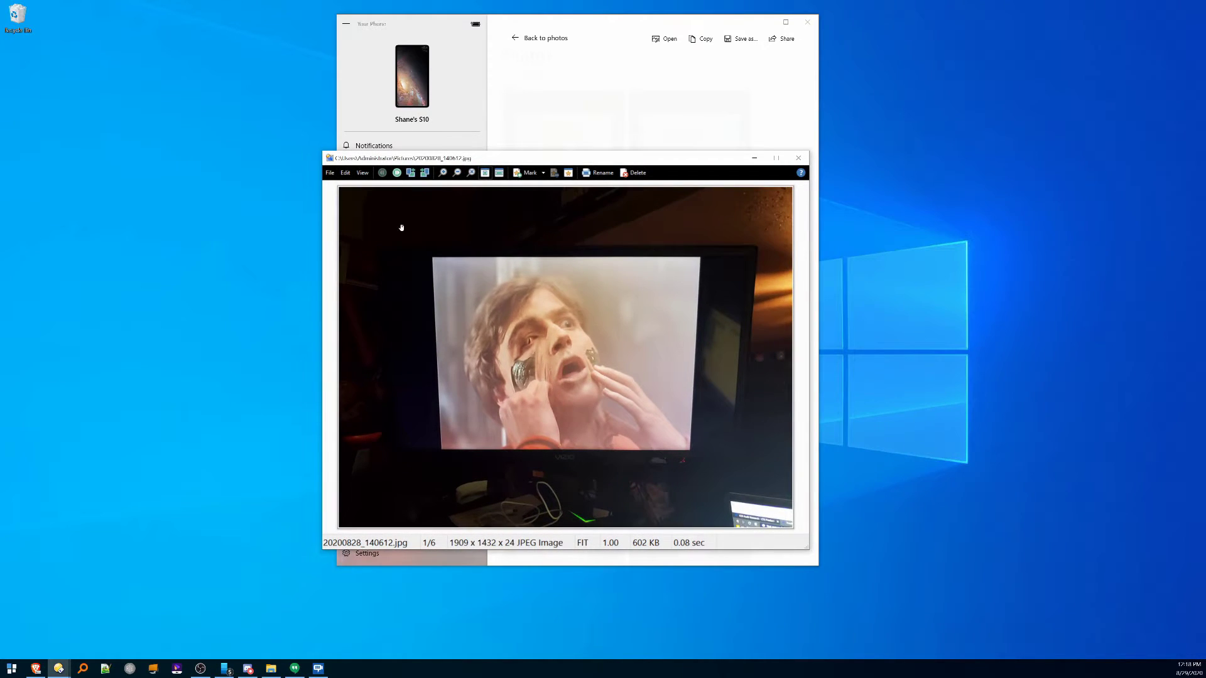
{"action": "left_click", "coordinate": [798, 157]}
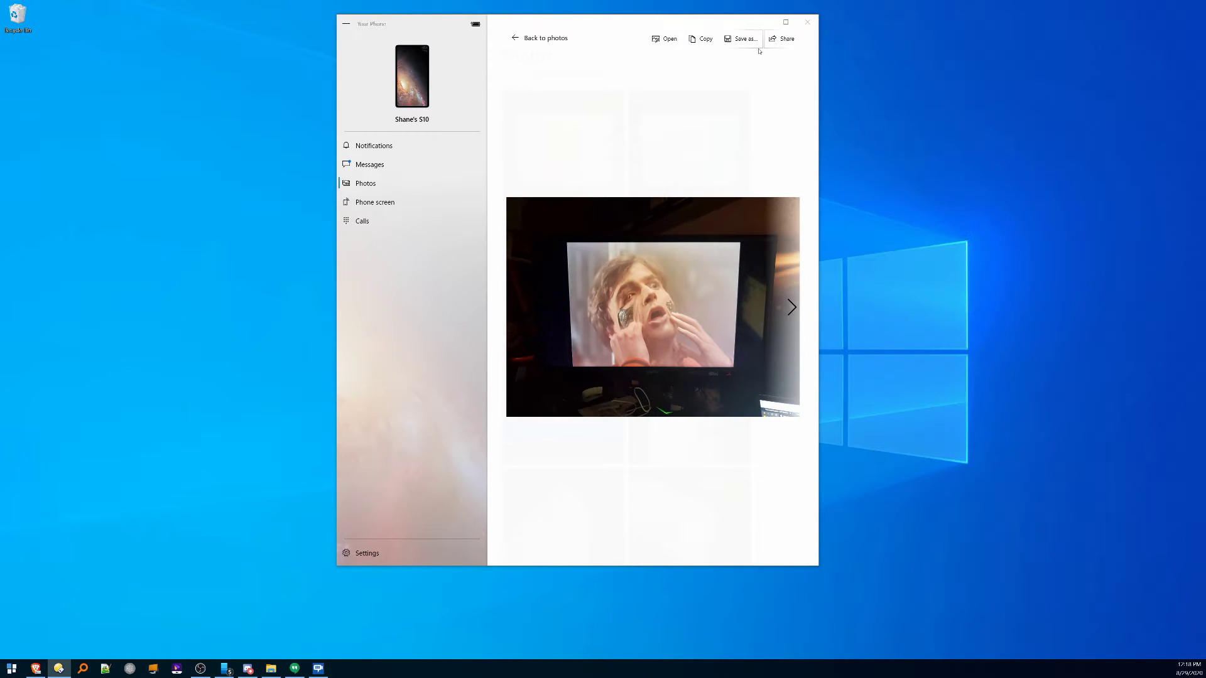
- Check the photo's Share options, then drag a copy of the photo onto the desktop
{"action": "left_click", "coordinate": [787, 39]}
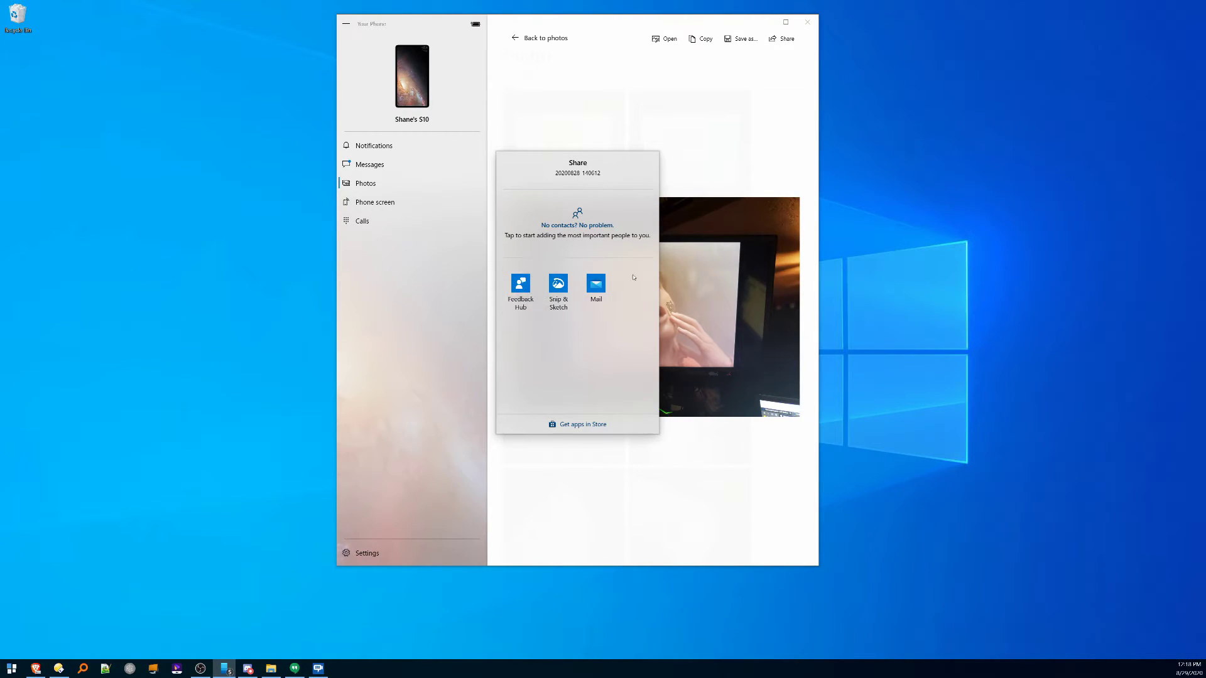
{"action": "left_click", "coordinate": [800, 164]}
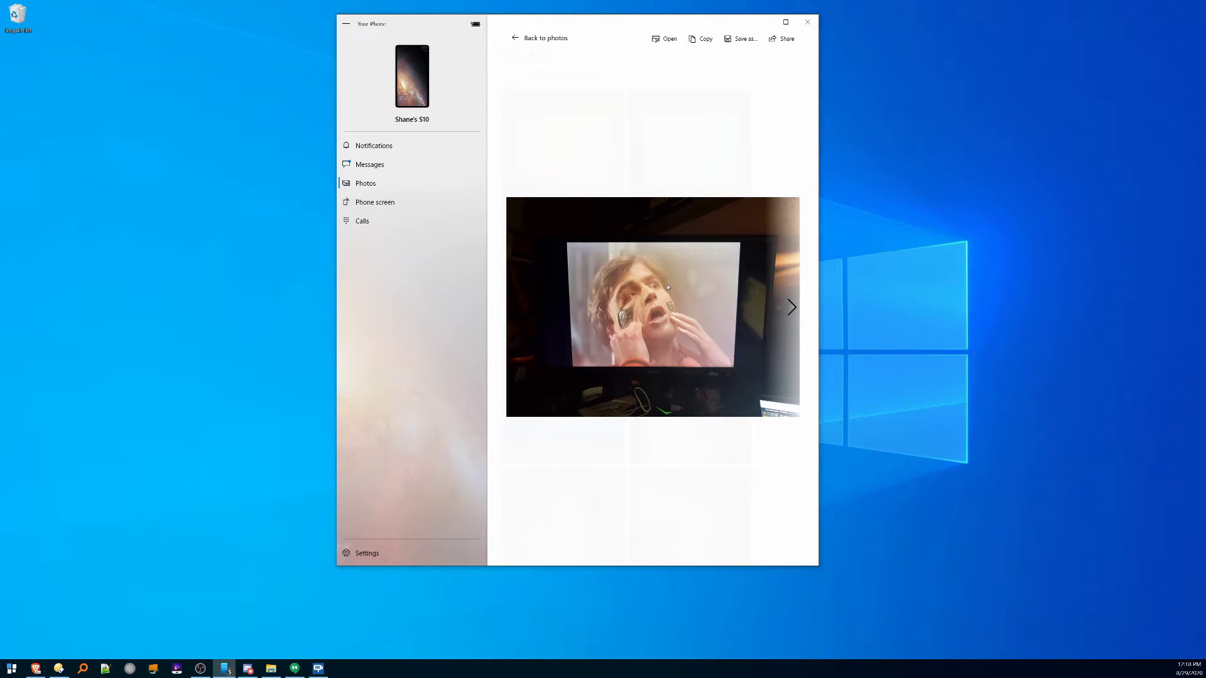
{"action": "left_click_drag", "start_coordinate": [712, 367], "coordinate": [934, 369]}
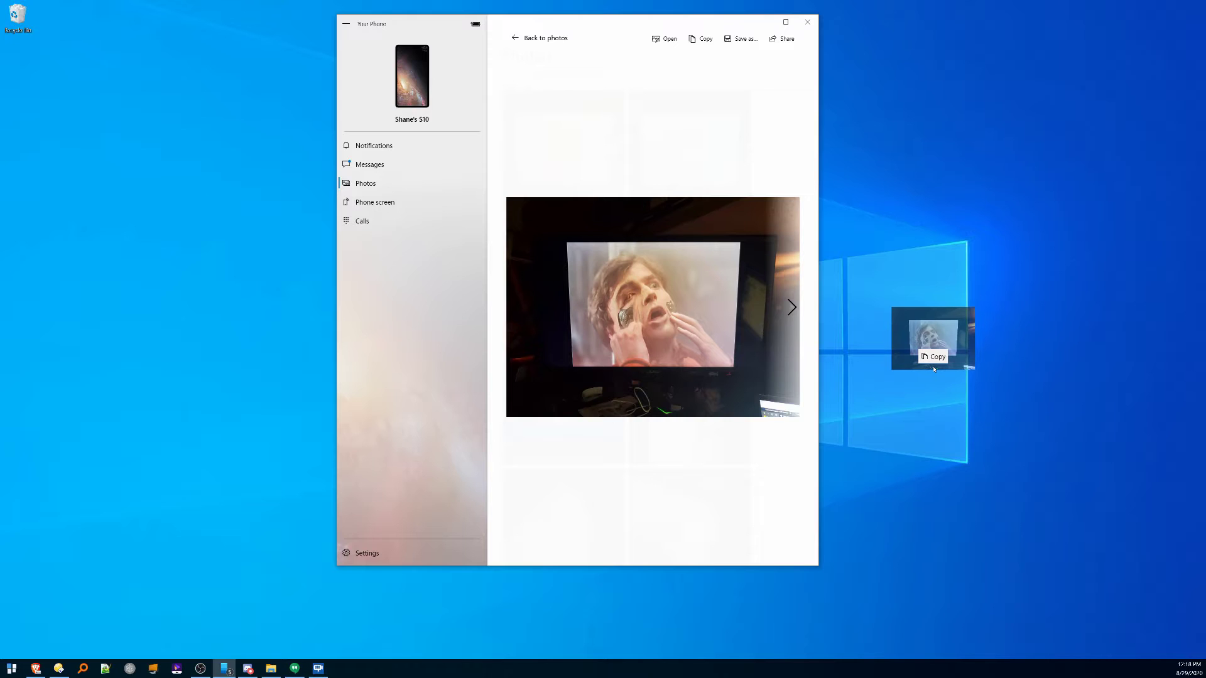
{"action": "left_click_drag", "start_coordinate": [933, 369], "coordinate": [644, 350]}
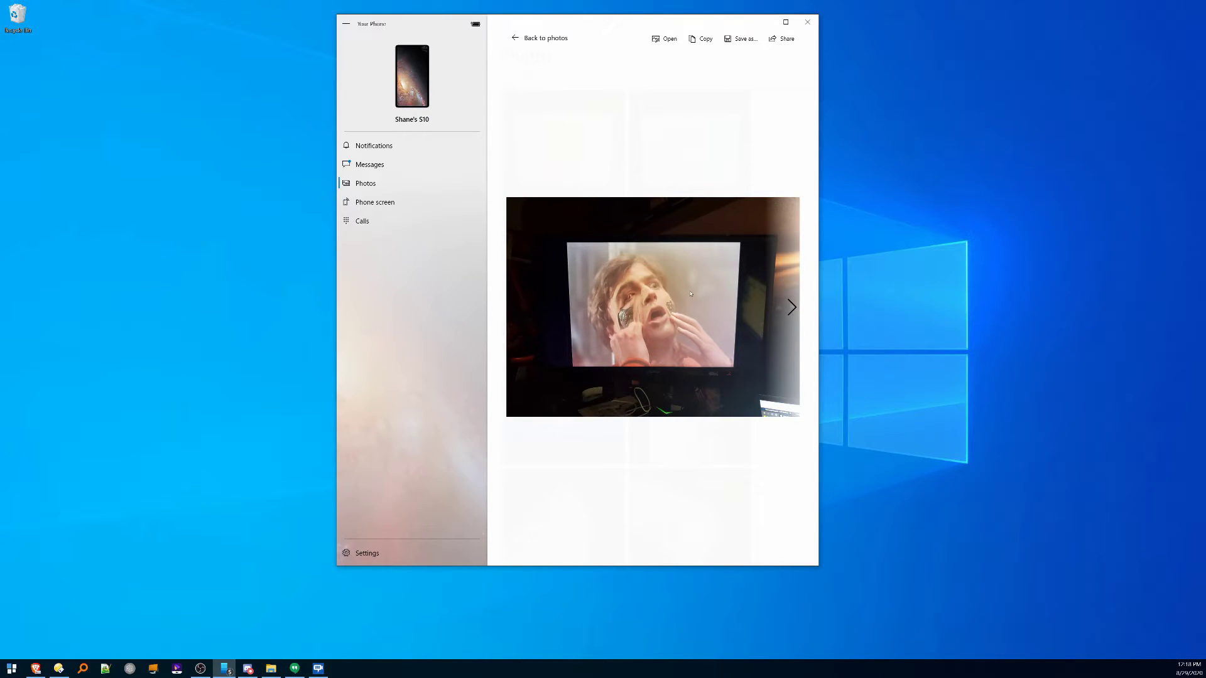
{"action": "left_click_drag", "start_coordinate": [691, 293], "coordinate": [228, 235]}
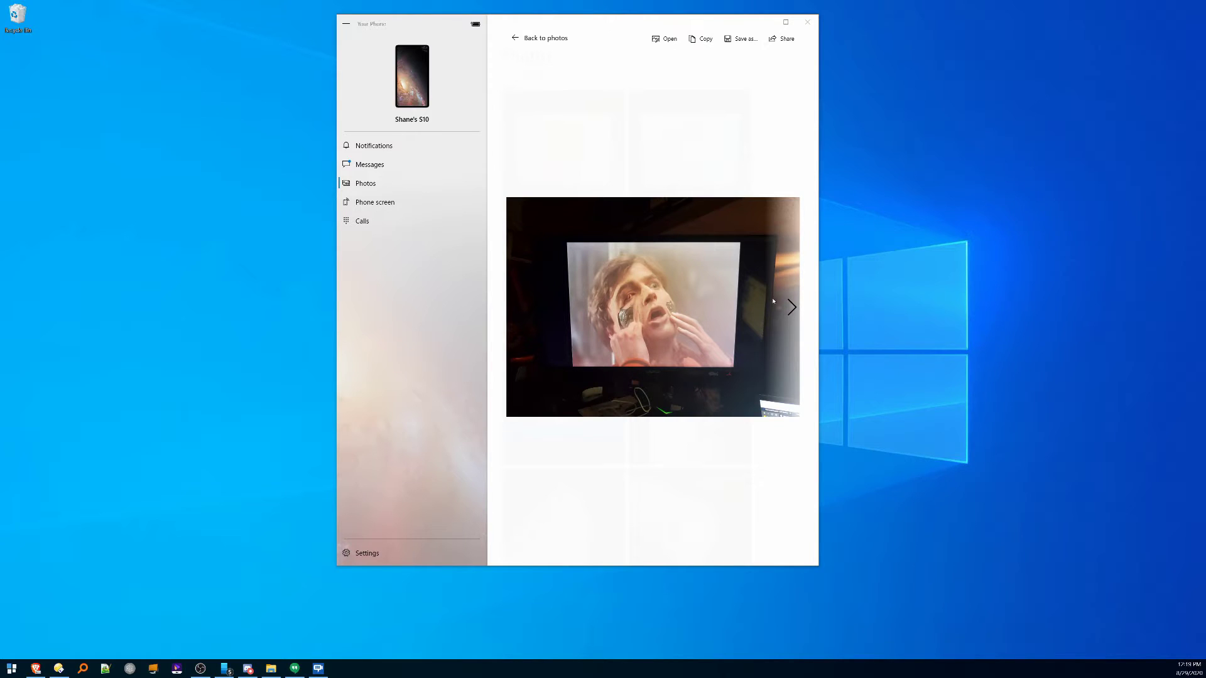
- Step forward two photos and back one in the gallery viewer
{"action": "left_click", "coordinate": [790, 307]}
{"action": "left_click", "coordinate": [789, 306]}
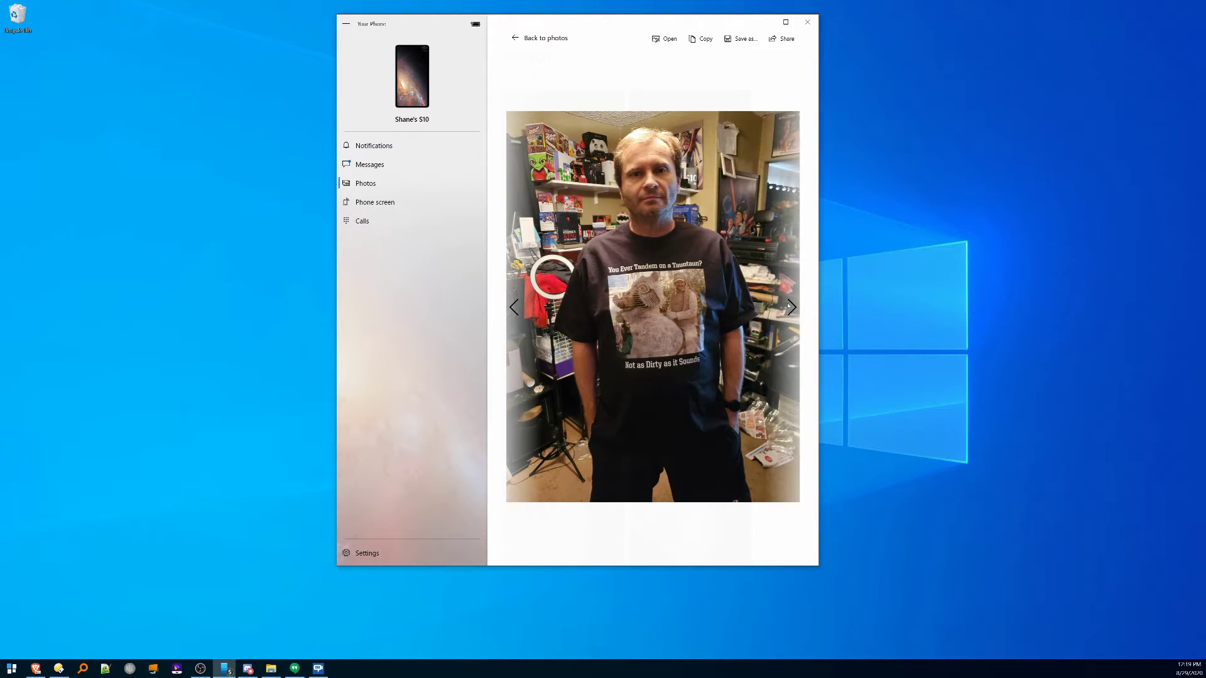
{"action": "left_click", "coordinate": [510, 308]}
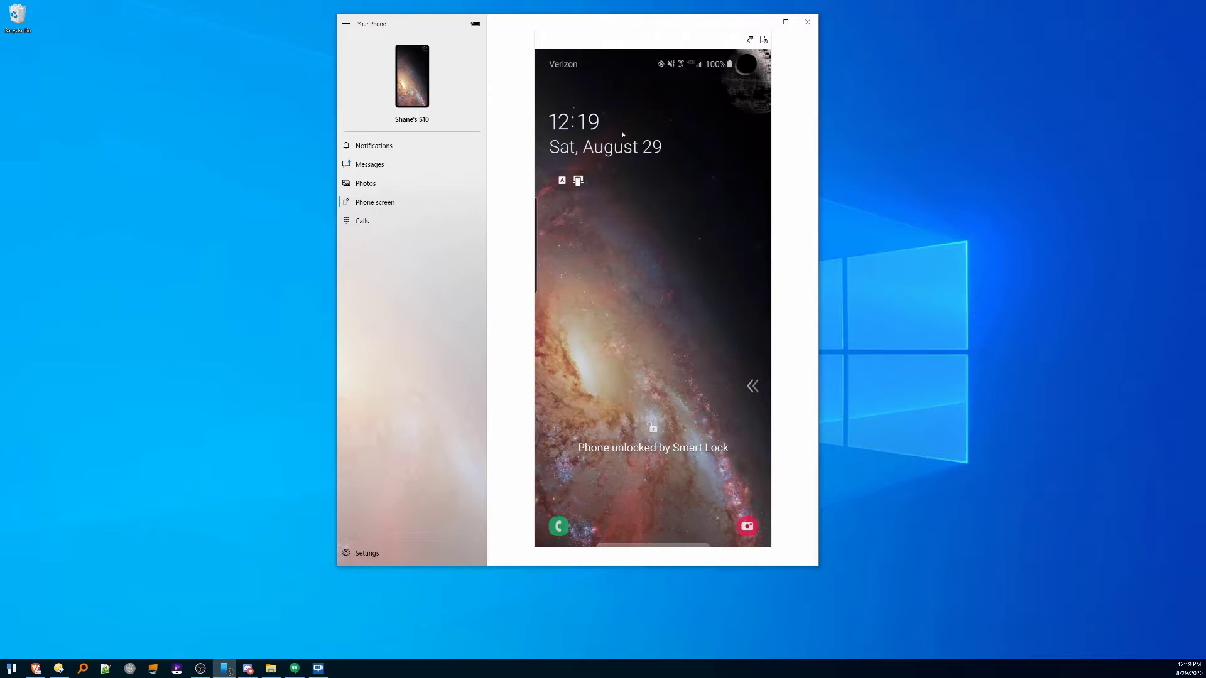
- Unlock the mirrored phone, launch Google News from its home screen, then close Your Phone
{"action": "left_click_drag", "start_coordinate": [686, 464], "coordinate": [673, 237]}
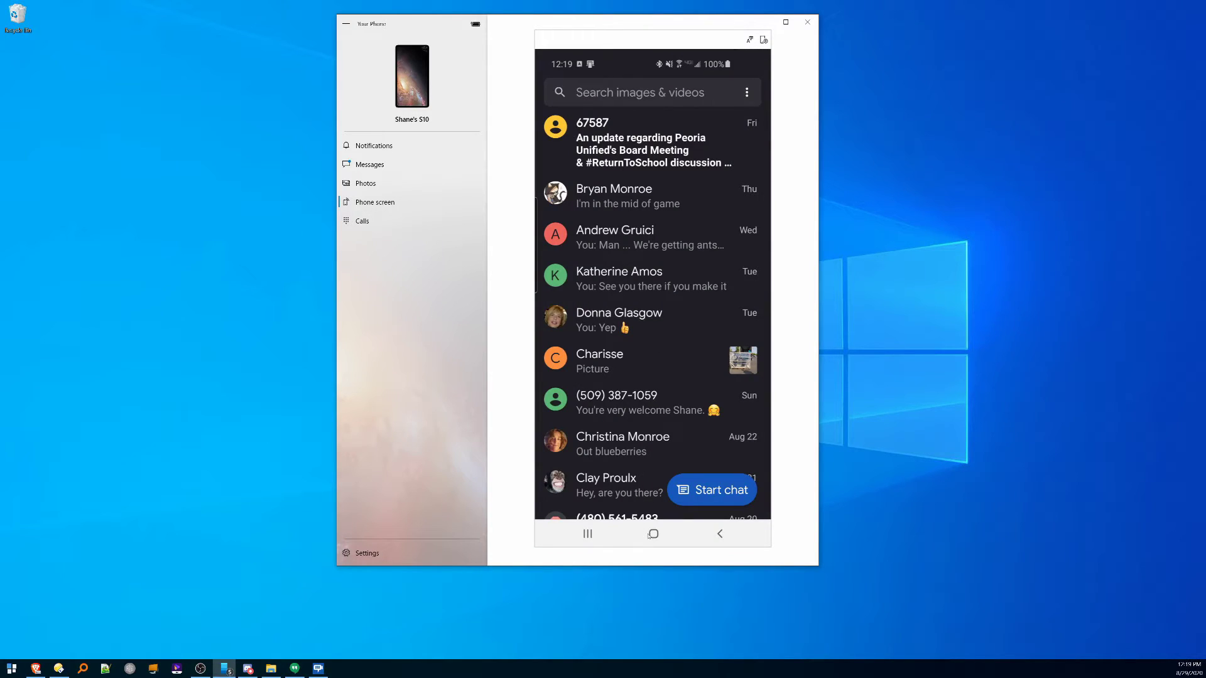
{"action": "left_click", "coordinate": [653, 534]}
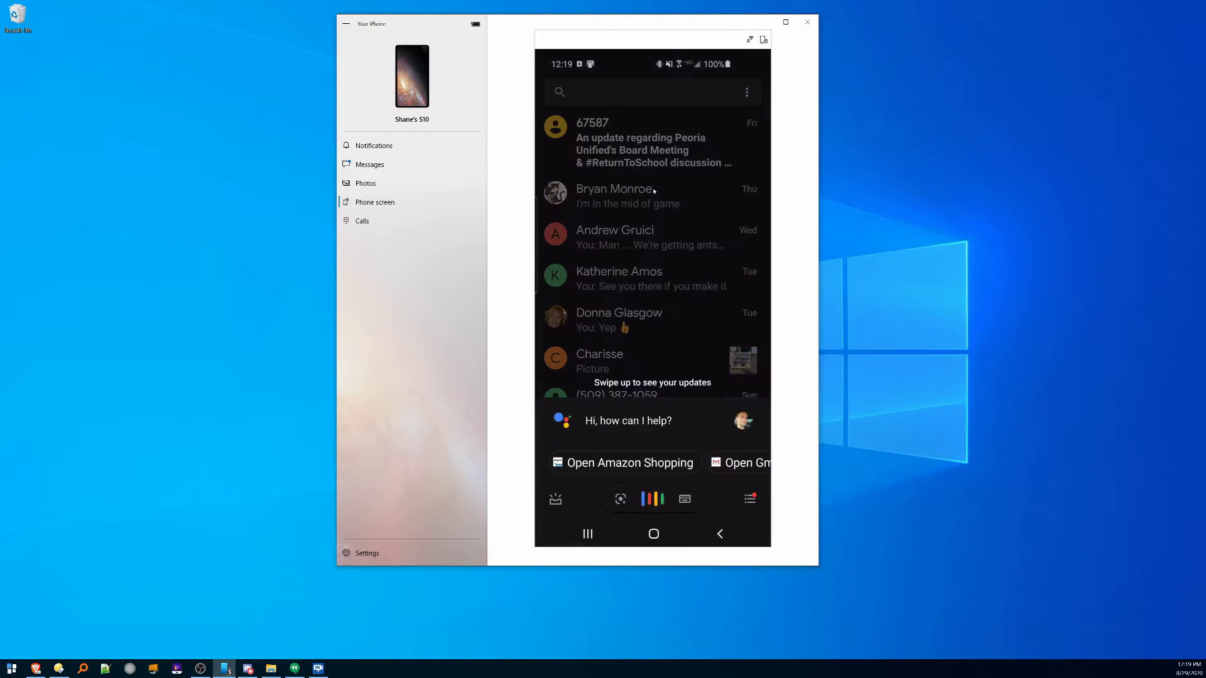
{"action": "left_click", "coordinate": [653, 533]}
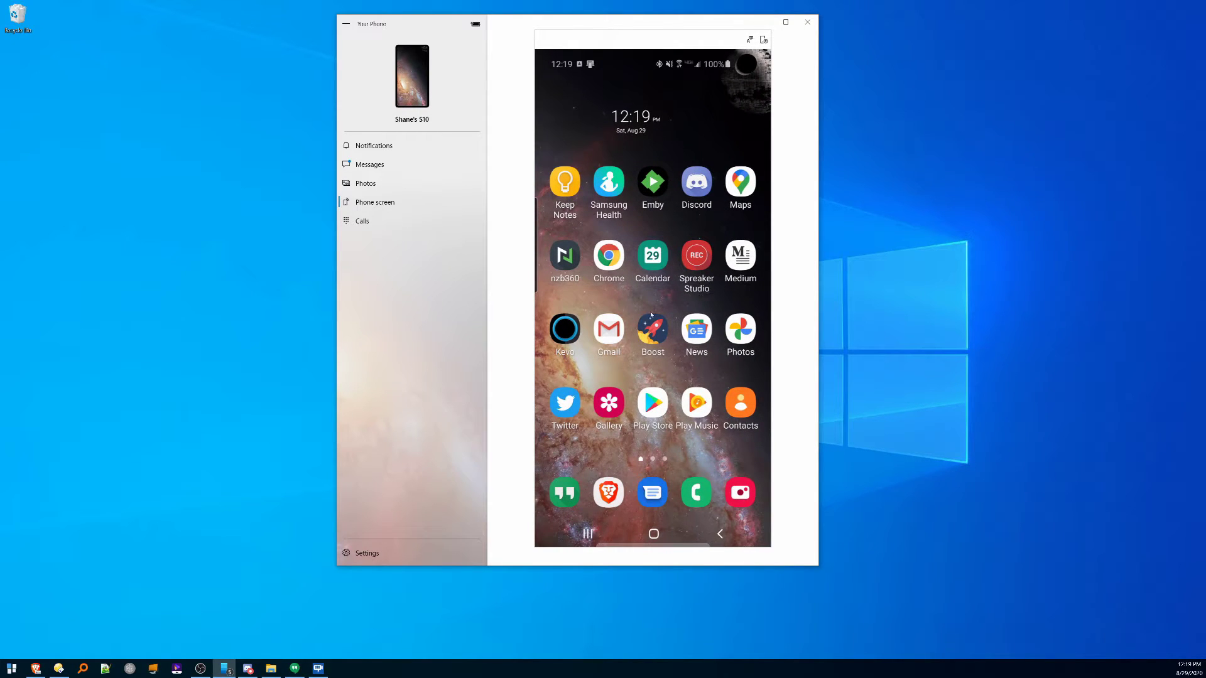
{"action": "left_click", "coordinate": [700, 331]}
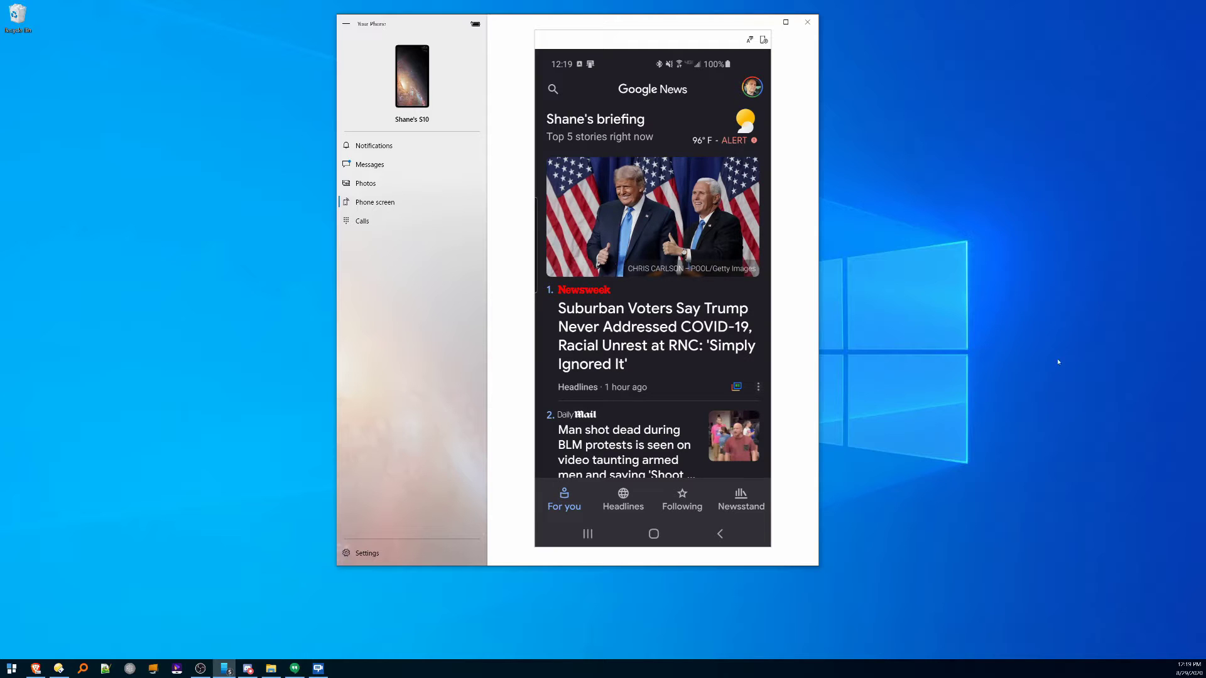
{"action": "left_click", "coordinate": [807, 22]}
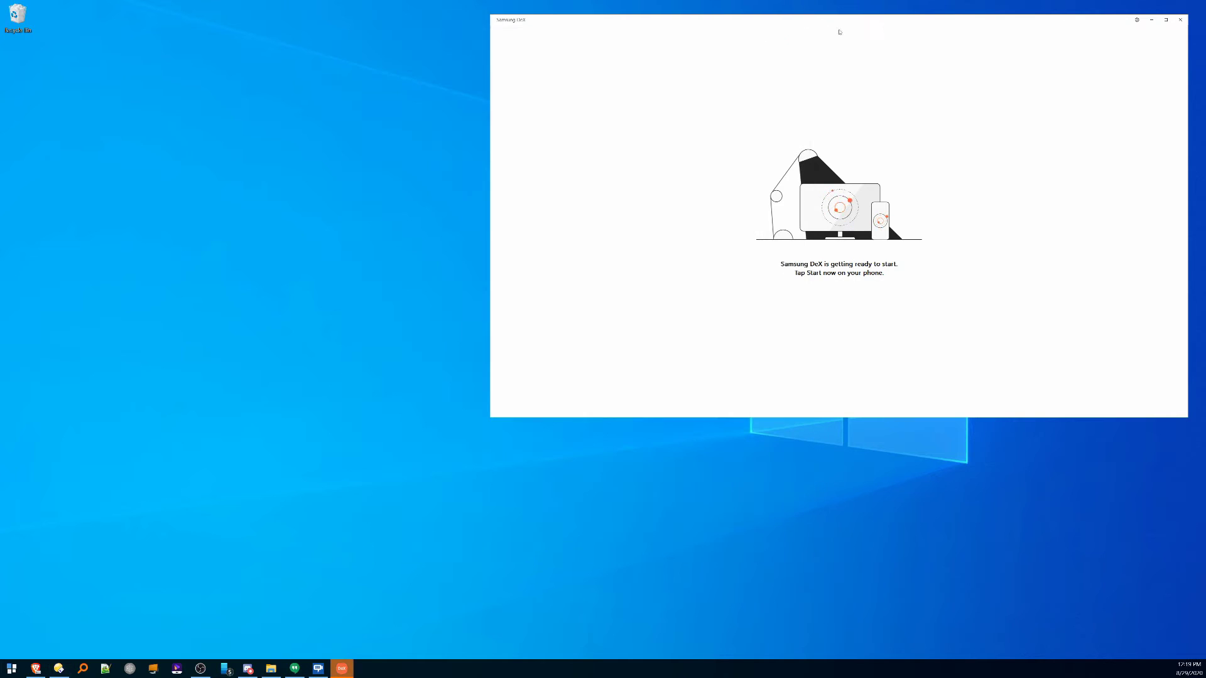
- Move the DeX window up and left, then enlarge it
{"action": "left_click_drag", "start_coordinate": [755, 21], "coordinate": [588, 67]}
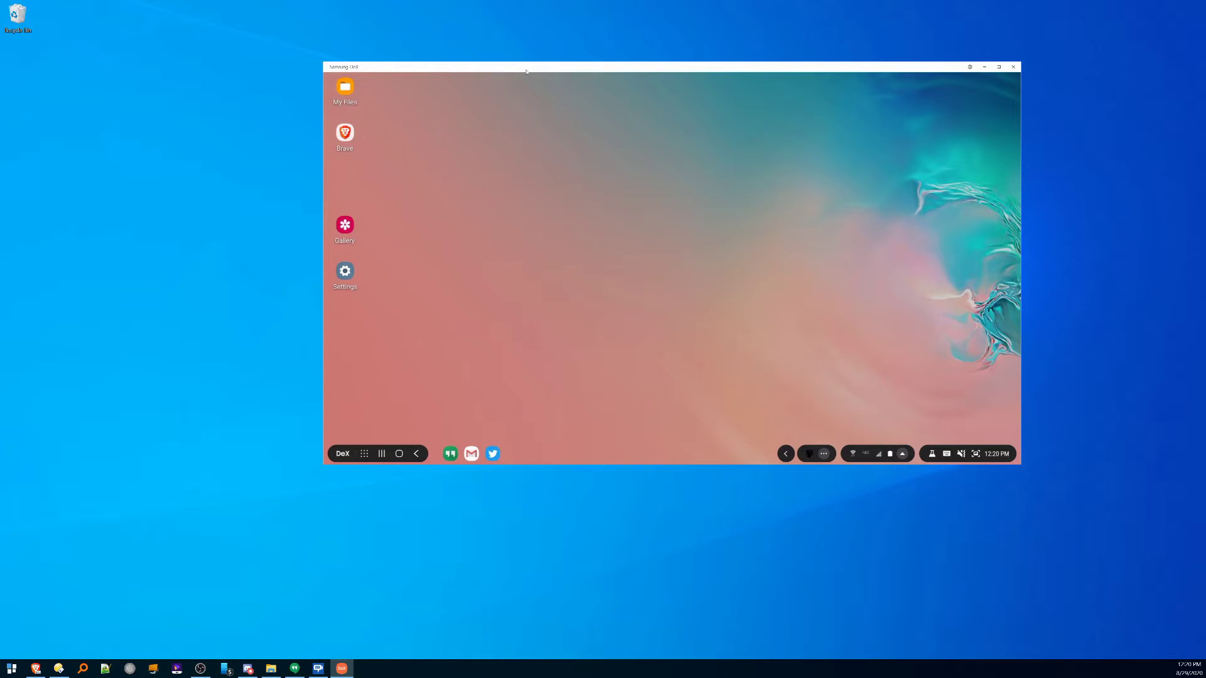
{"action": "left_click_drag", "start_coordinate": [527, 71], "coordinate": [374, 47]}
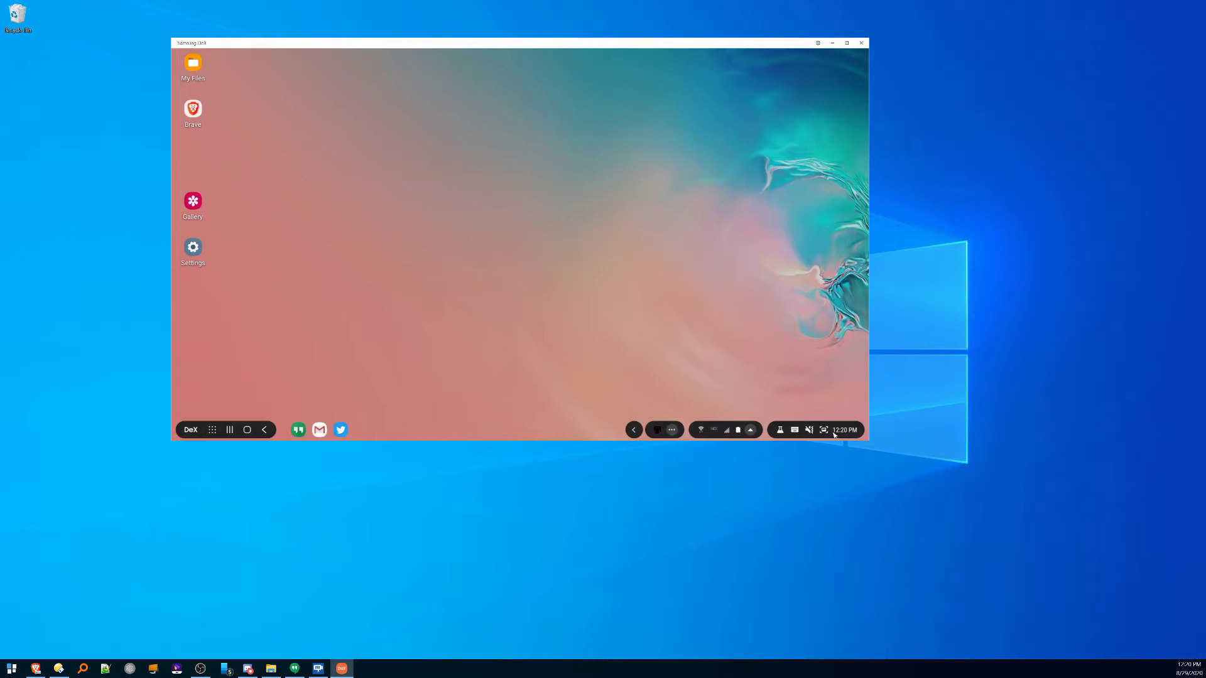
{"action": "left_click_drag", "start_coordinate": [866, 438], "coordinate": [1013, 547]}
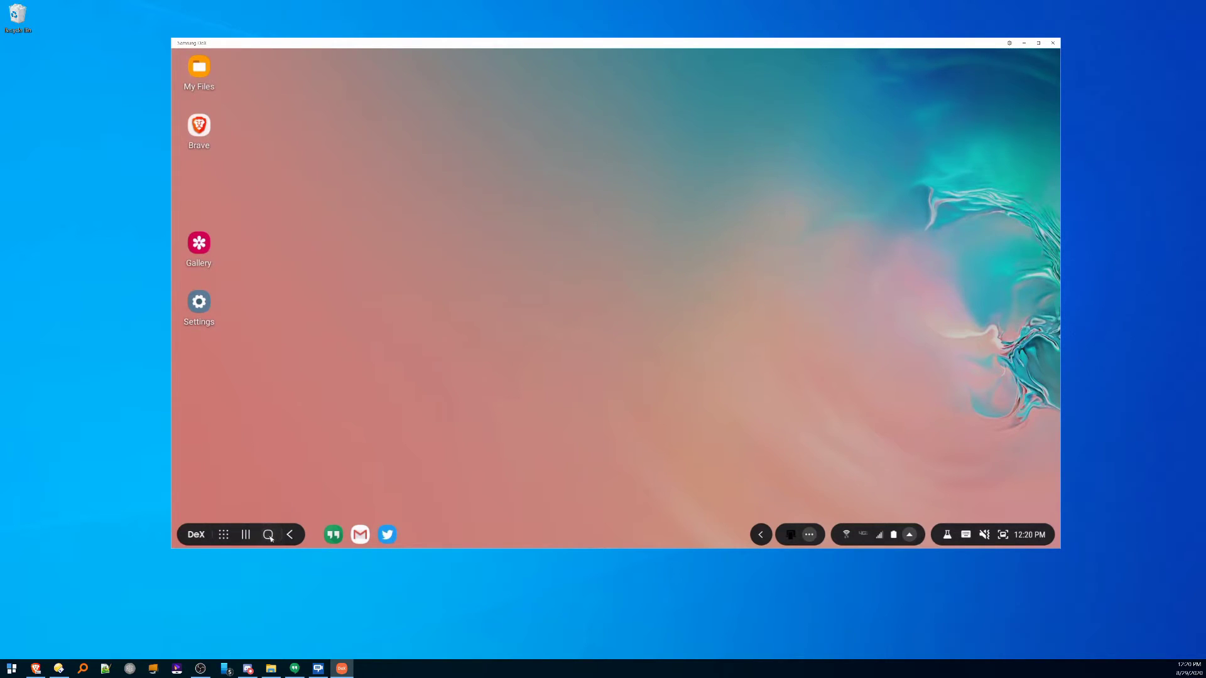
- Open and close the app list, then show the phone notifications and Your Phone Companion notice
{"action": "left_click", "coordinate": [224, 534]}
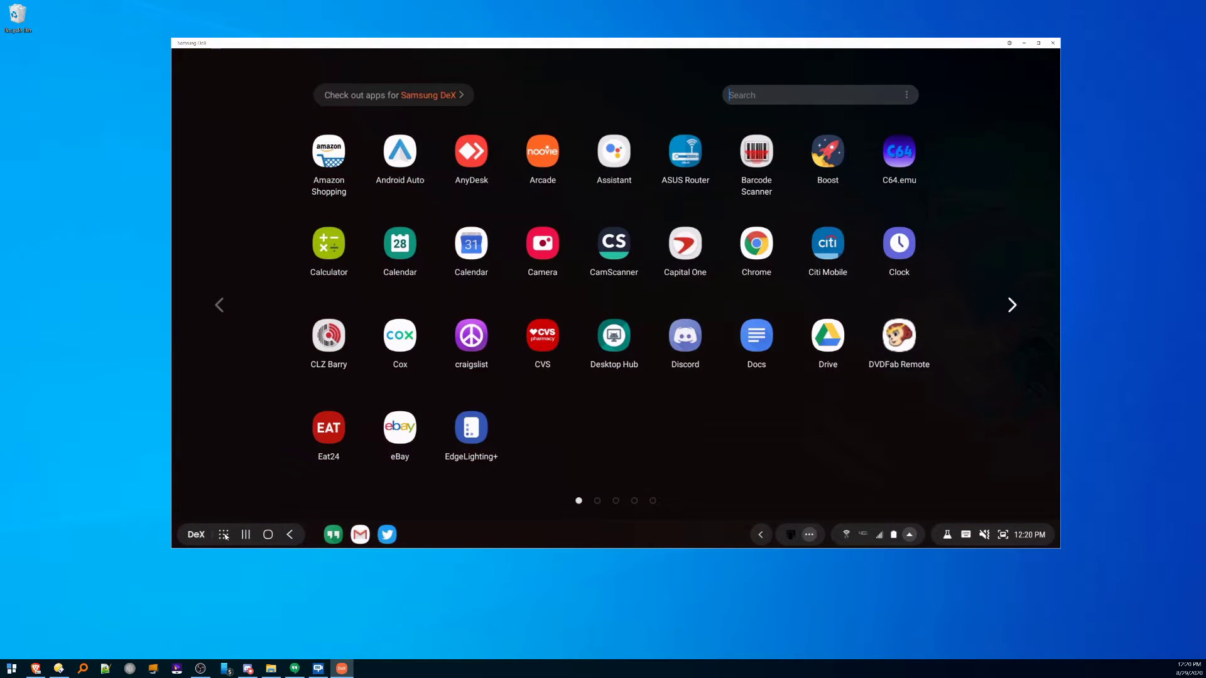
{"action": "left_click", "coordinate": [224, 534]}
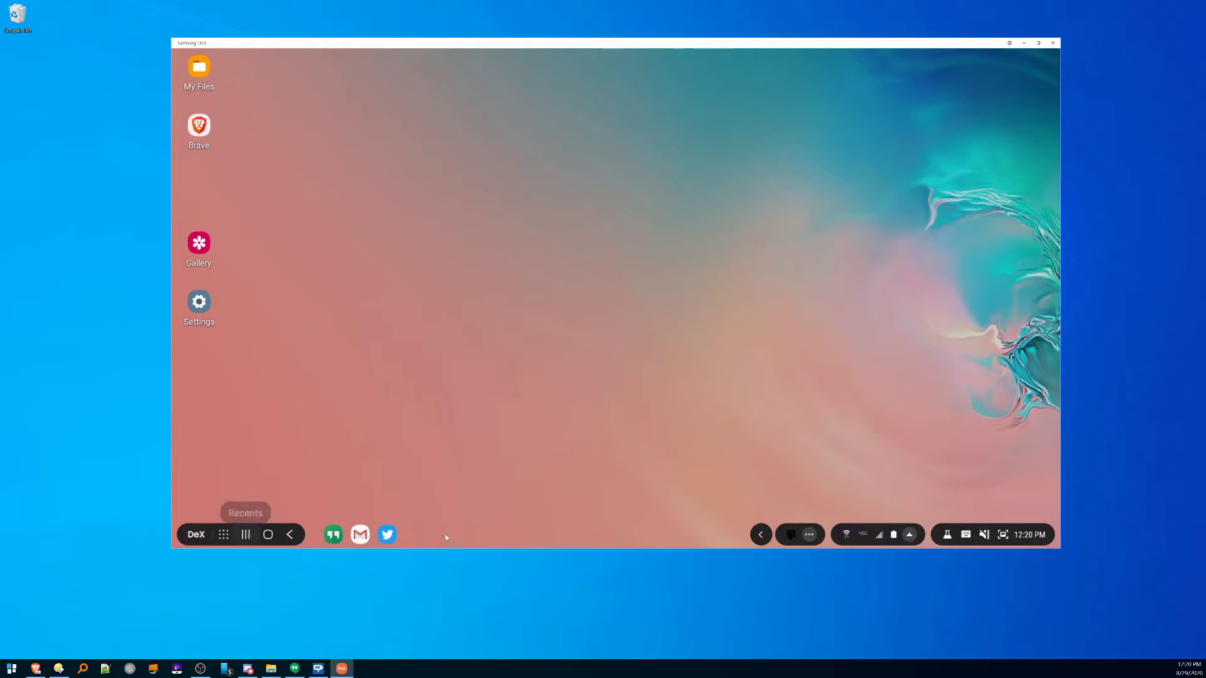
{"action": "left_click", "coordinate": [809, 536]}
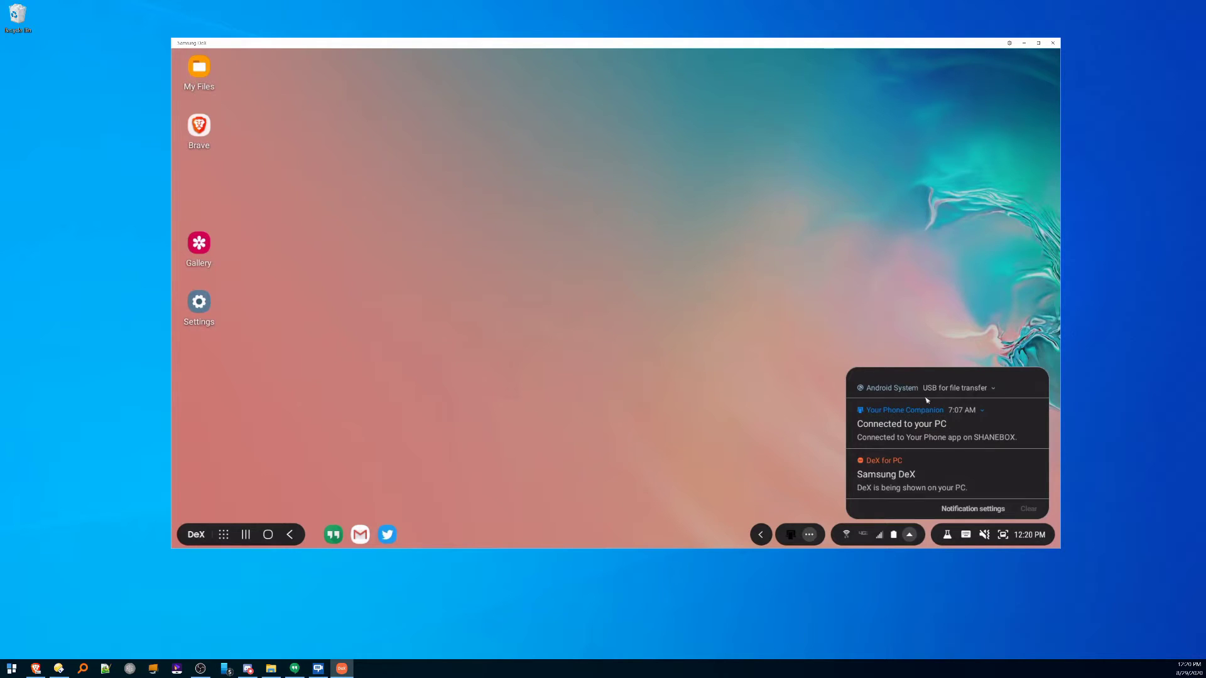
{"action": "left_click", "coordinate": [809, 535]}
- Show the Your Phone Companion notice and toggle the status area's extra icons
{"action": "left_click", "coordinate": [791, 535]}
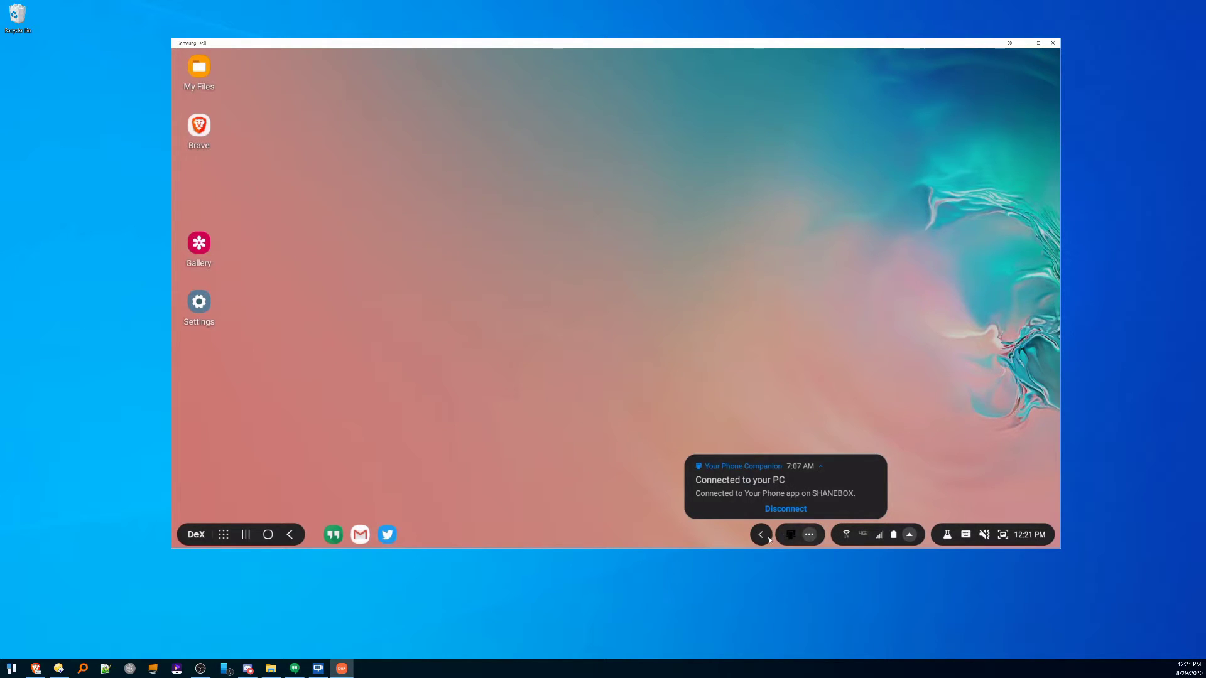
{"action": "left_click", "coordinate": [768, 538]}
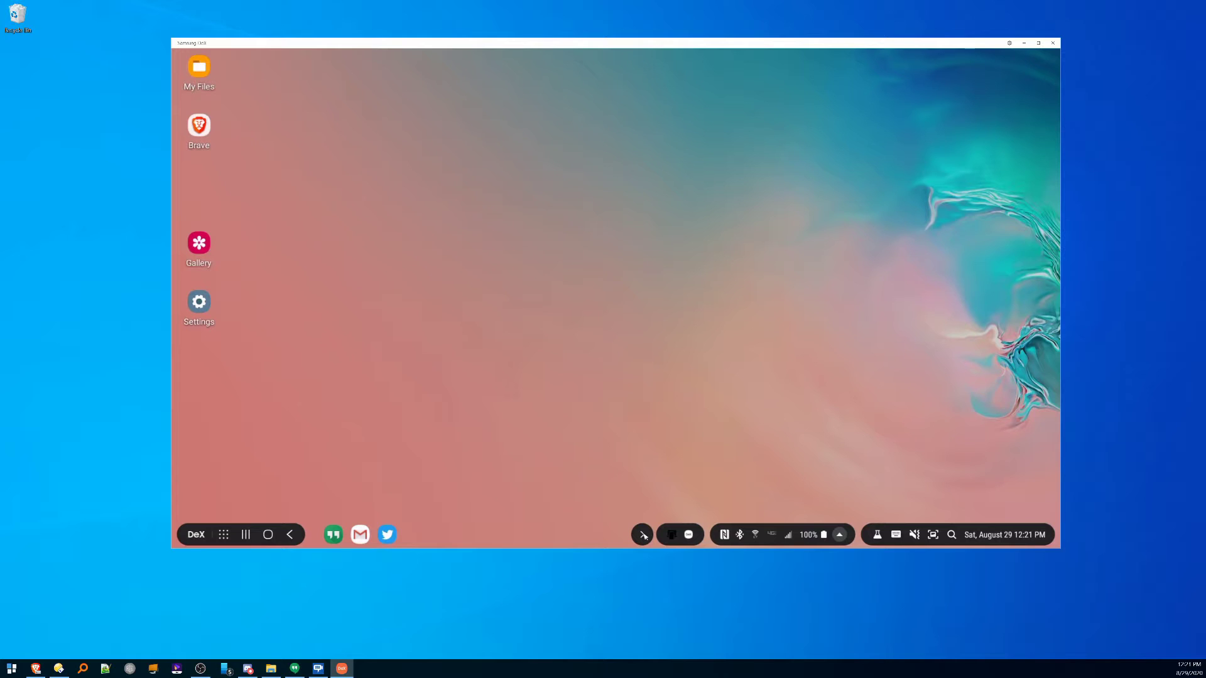
{"action": "left_click", "coordinate": [643, 536]}
{"action": "left_click", "coordinate": [765, 535]}
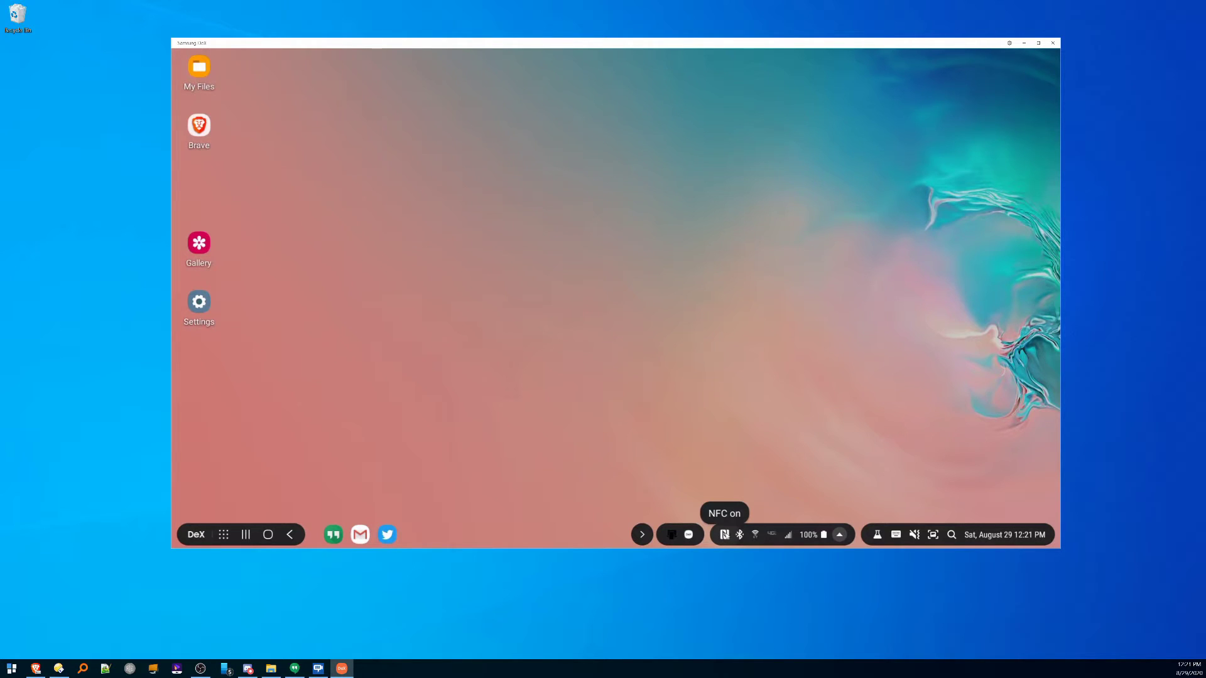
- Open and close quick settings, collapse the status tray, and open DeX Labs
{"action": "left_click", "coordinate": [840, 535]}
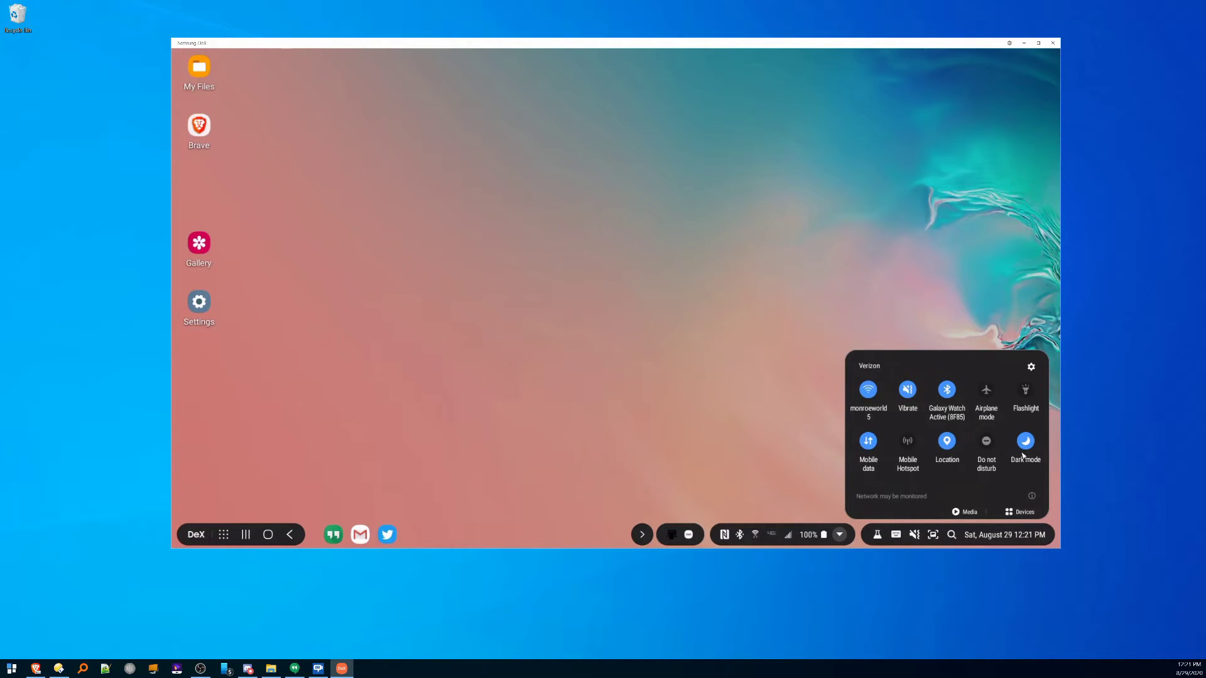
{"action": "left_click", "coordinate": [750, 457]}
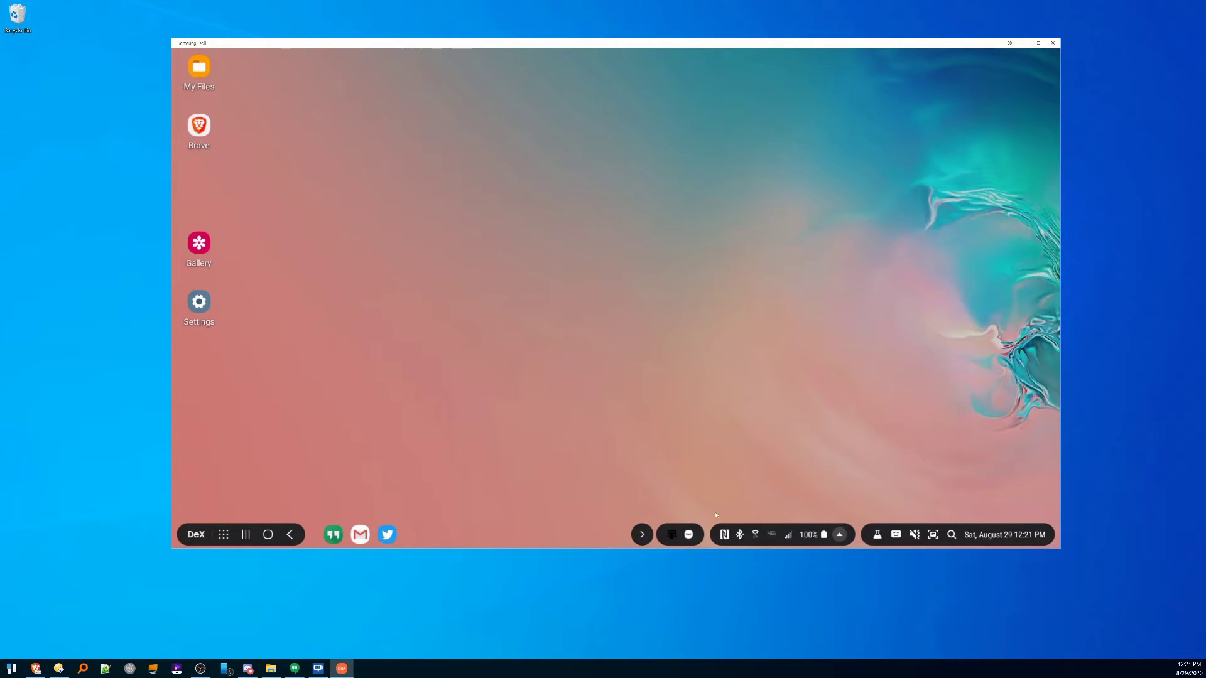
{"action": "left_click", "coordinate": [641, 534]}
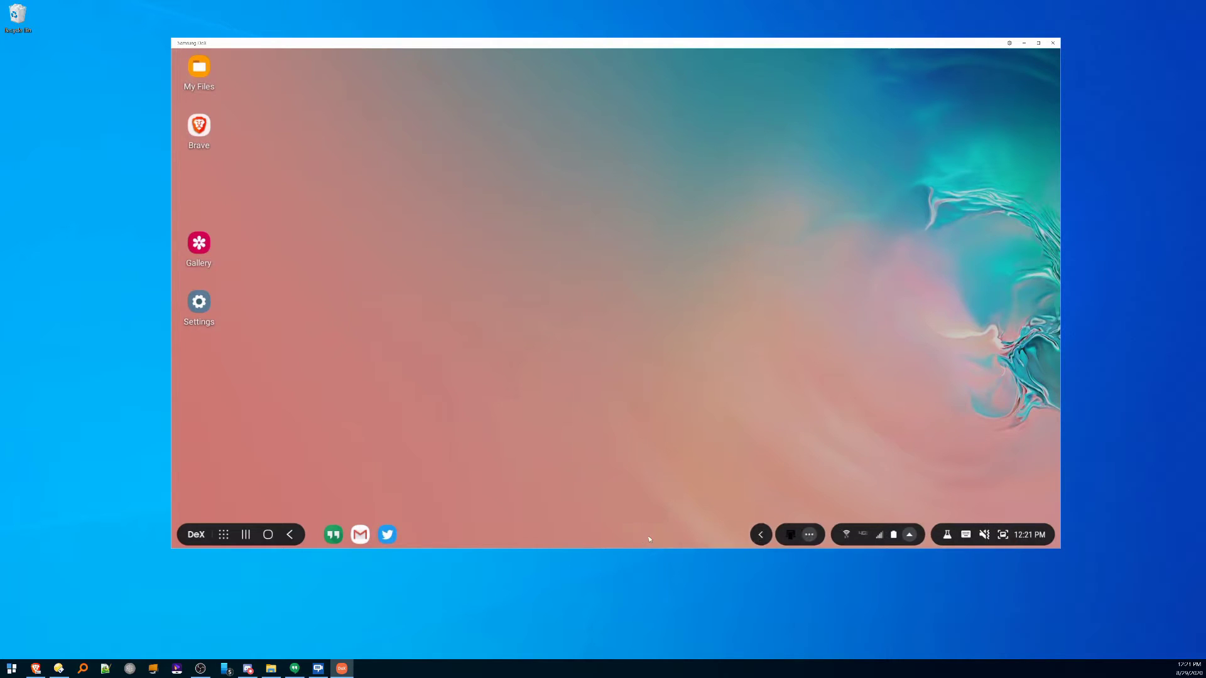
{"action": "left_click", "coordinate": [947, 535]}
- Close DeX Labs and the volume controls, then screenshot the DeX screen and view it in Gallery
{"action": "left_click", "coordinate": [984, 535]}
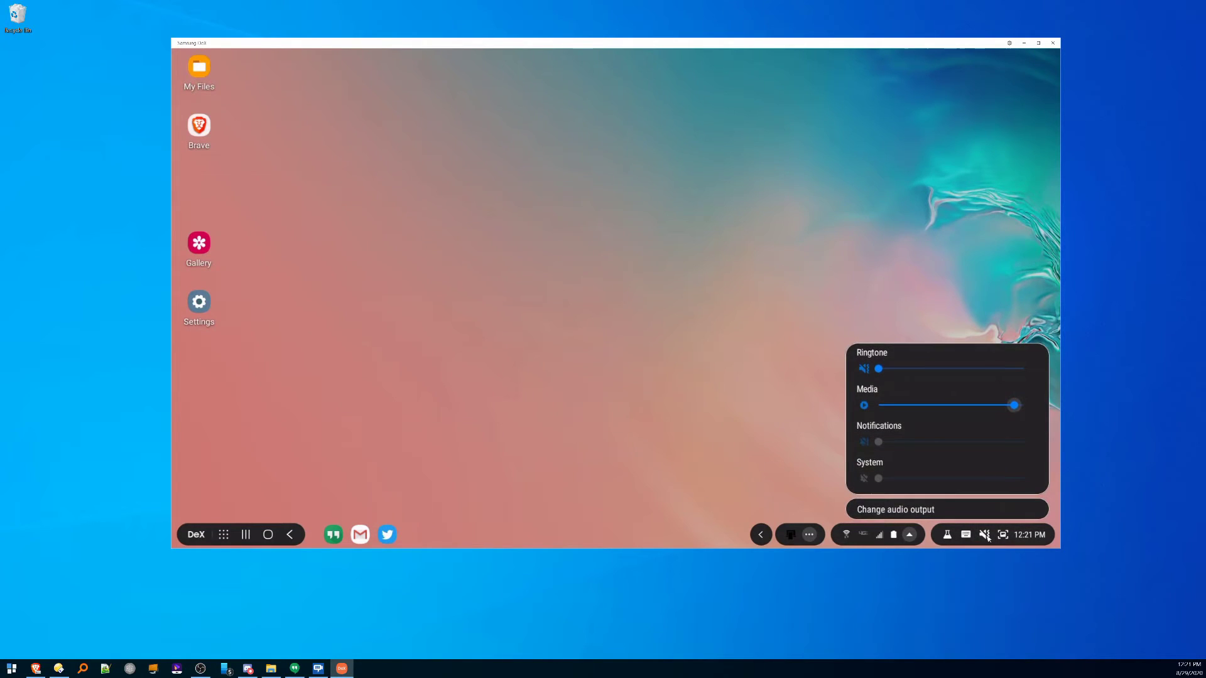
{"action": "left_click", "coordinate": [814, 485]}
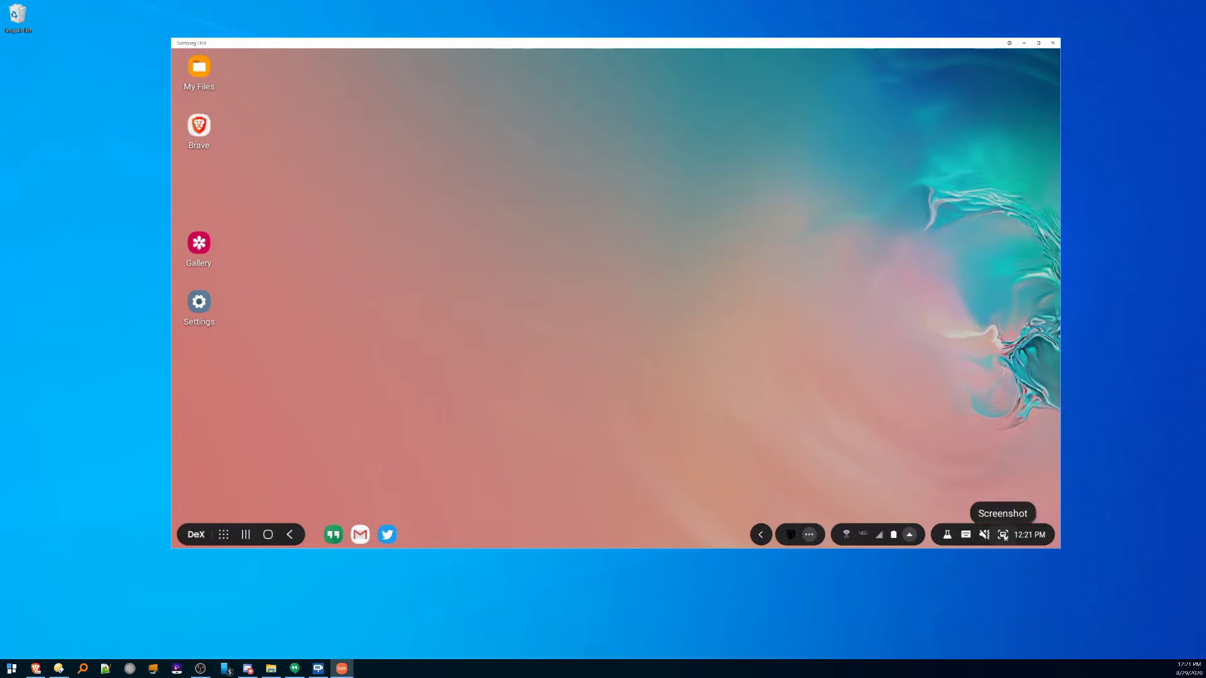
{"action": "left_click", "coordinate": [1003, 536]}
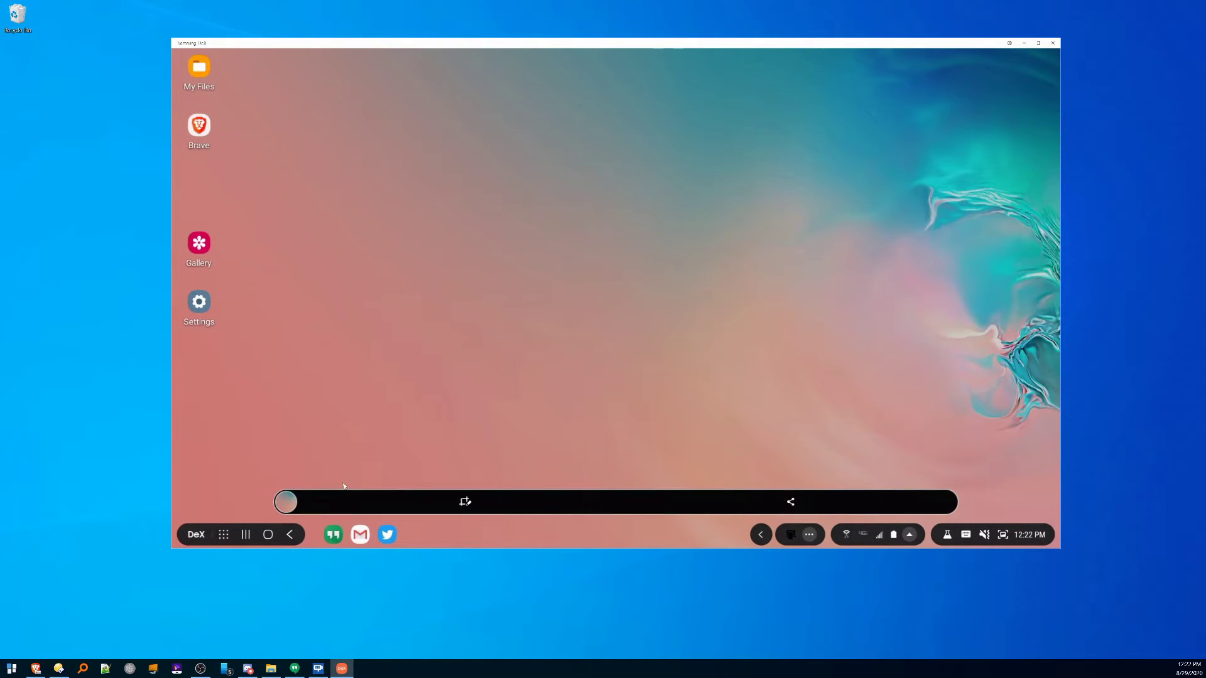
{"action": "left_click", "coordinate": [287, 502]}
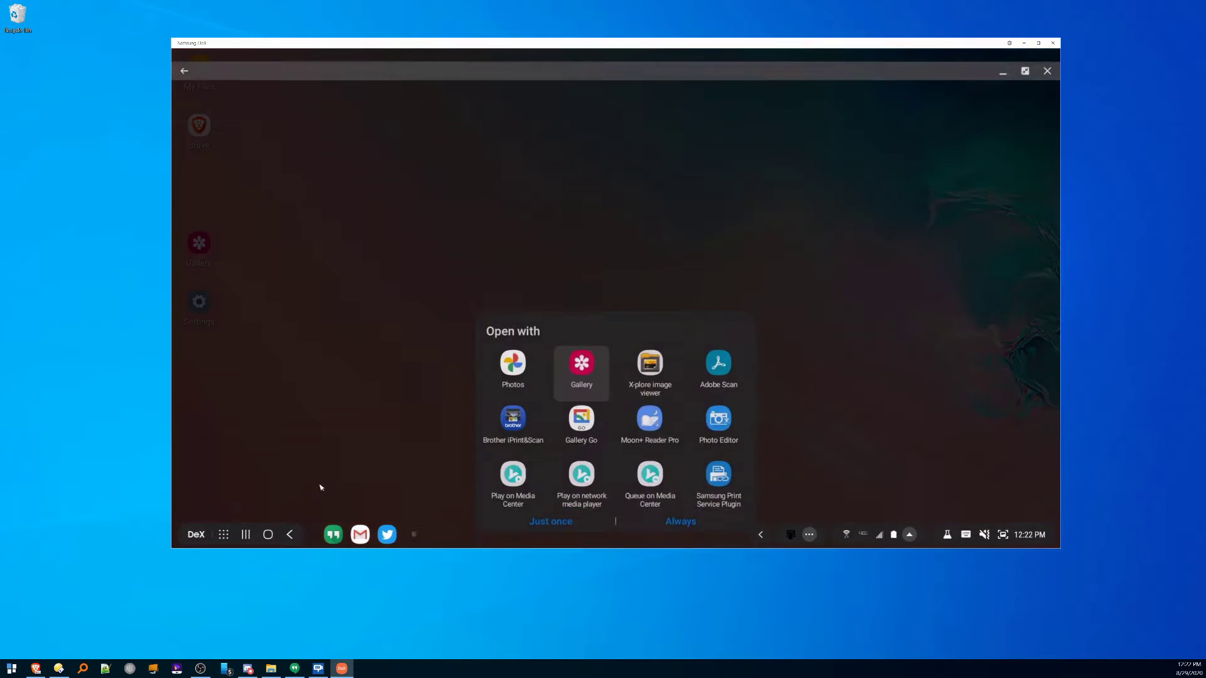
{"action": "left_click", "coordinate": [583, 351]}
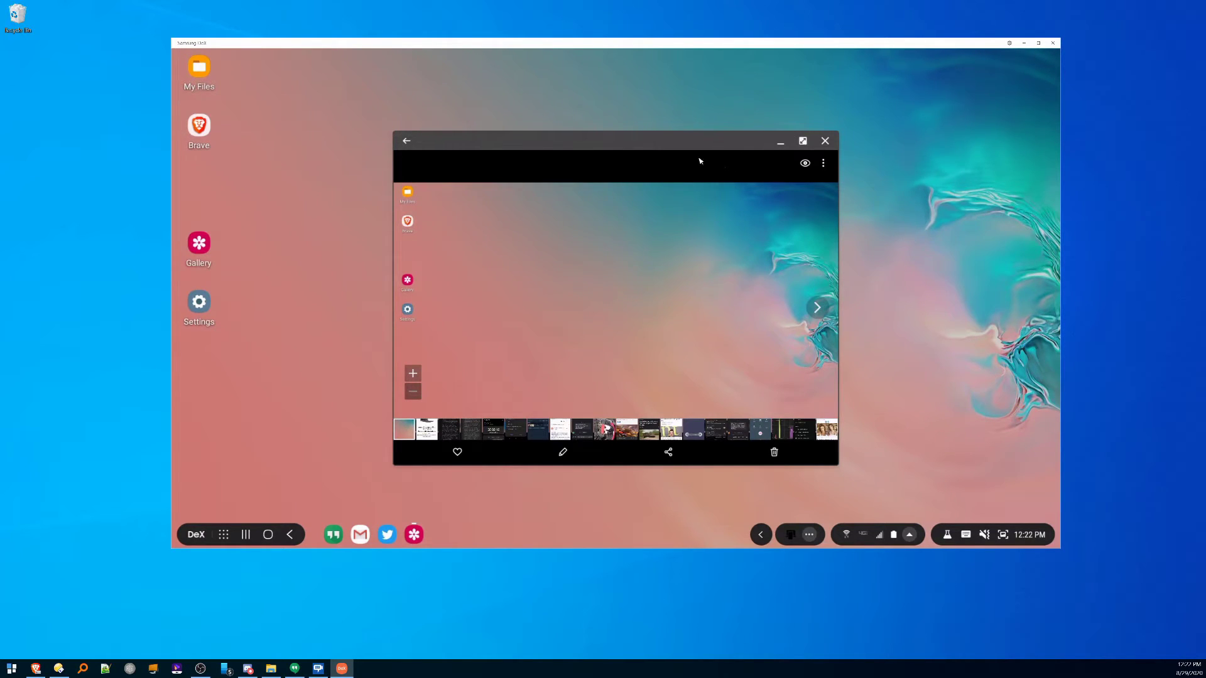
- Close the Gallery viewer and dismiss the calendar app chooser
{"action": "left_click", "coordinate": [826, 142]}
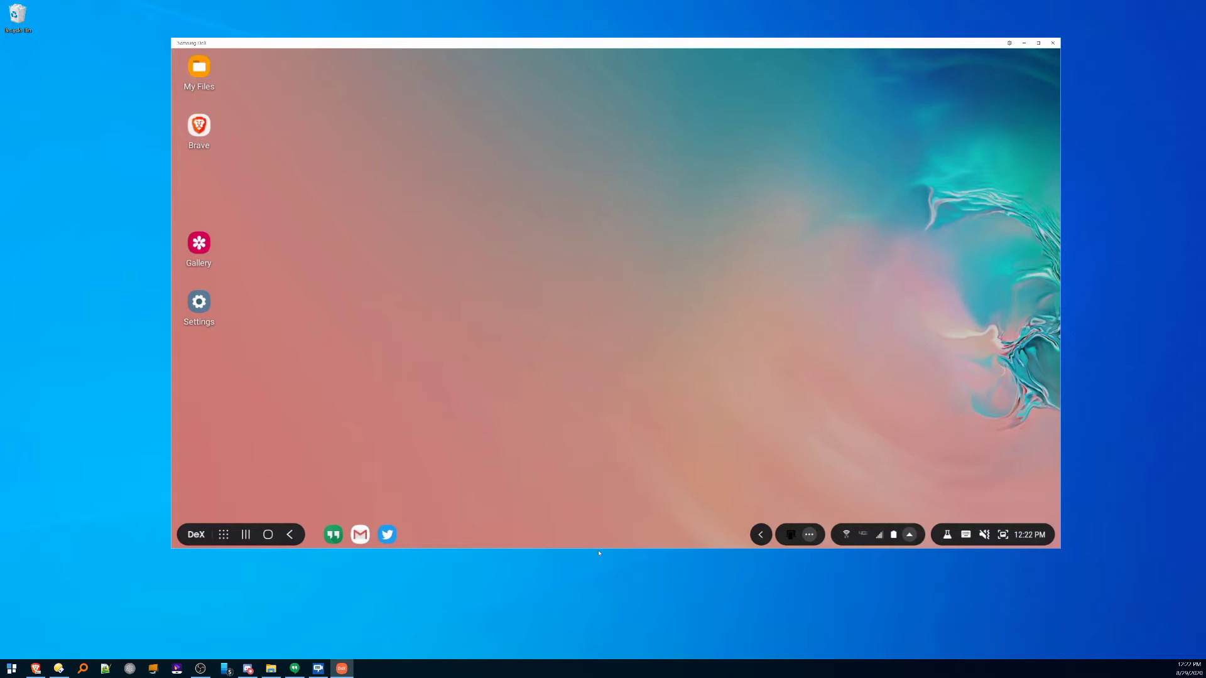
{"action": "left_click", "coordinate": [1035, 537]}
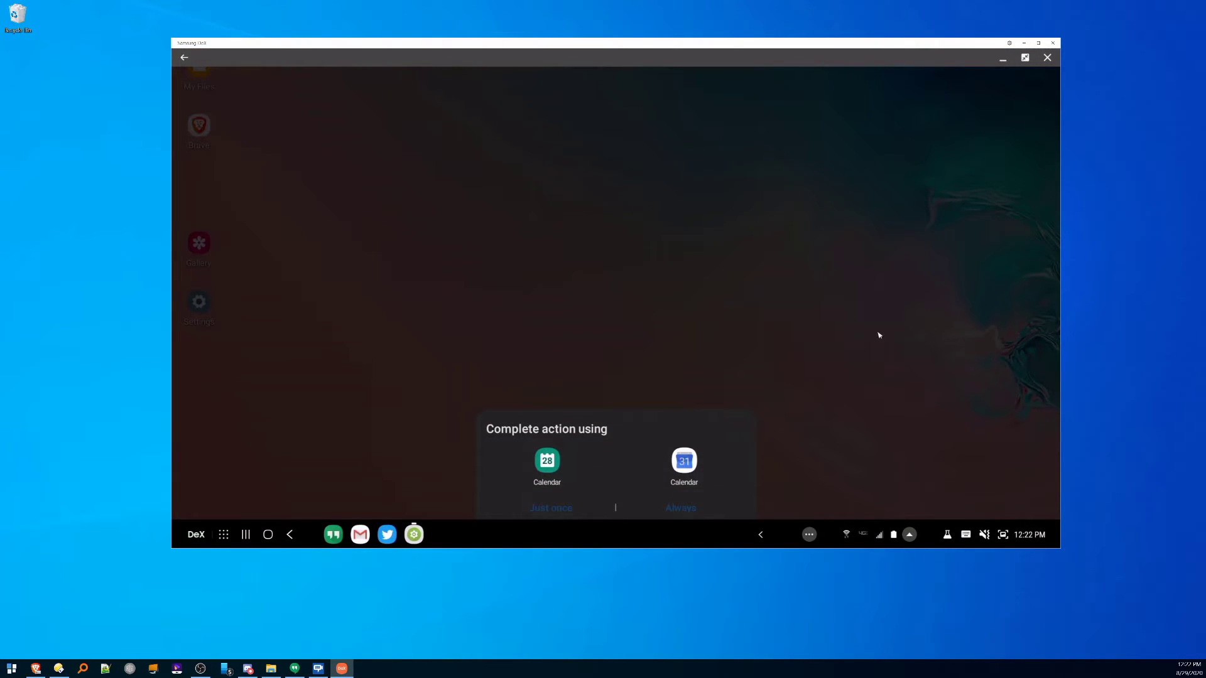
{"action": "left_click", "coordinate": [842, 250]}
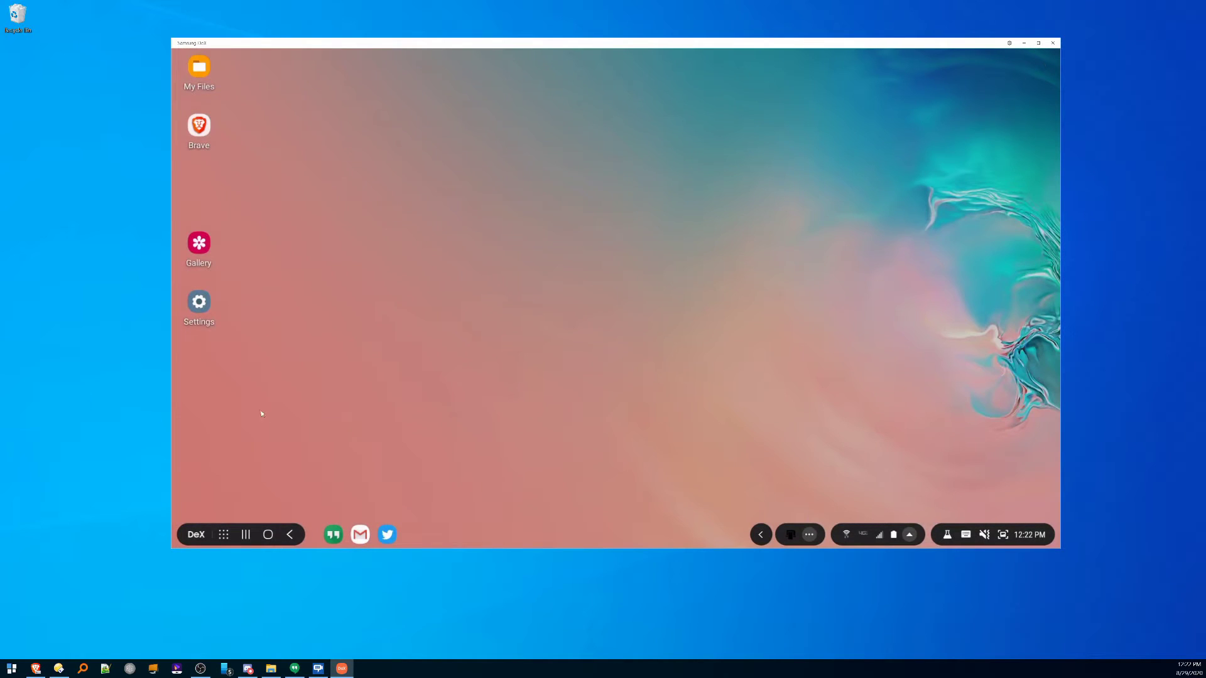
- Open Settings and Brave, move Brave to the upper right, then close Settings
{"action": "double_click", "coordinate": [198, 303]}
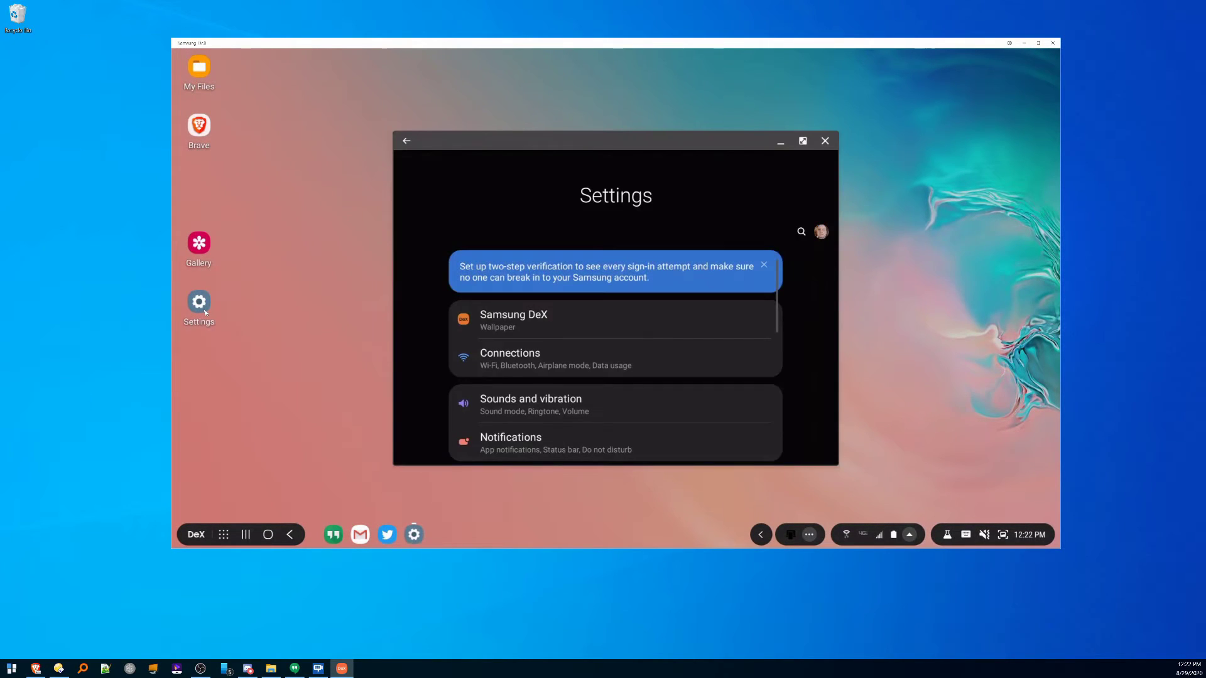
{"action": "scroll", "coordinate": [607, 306], "scroll_direction": "down", "scroll_amount": 1}
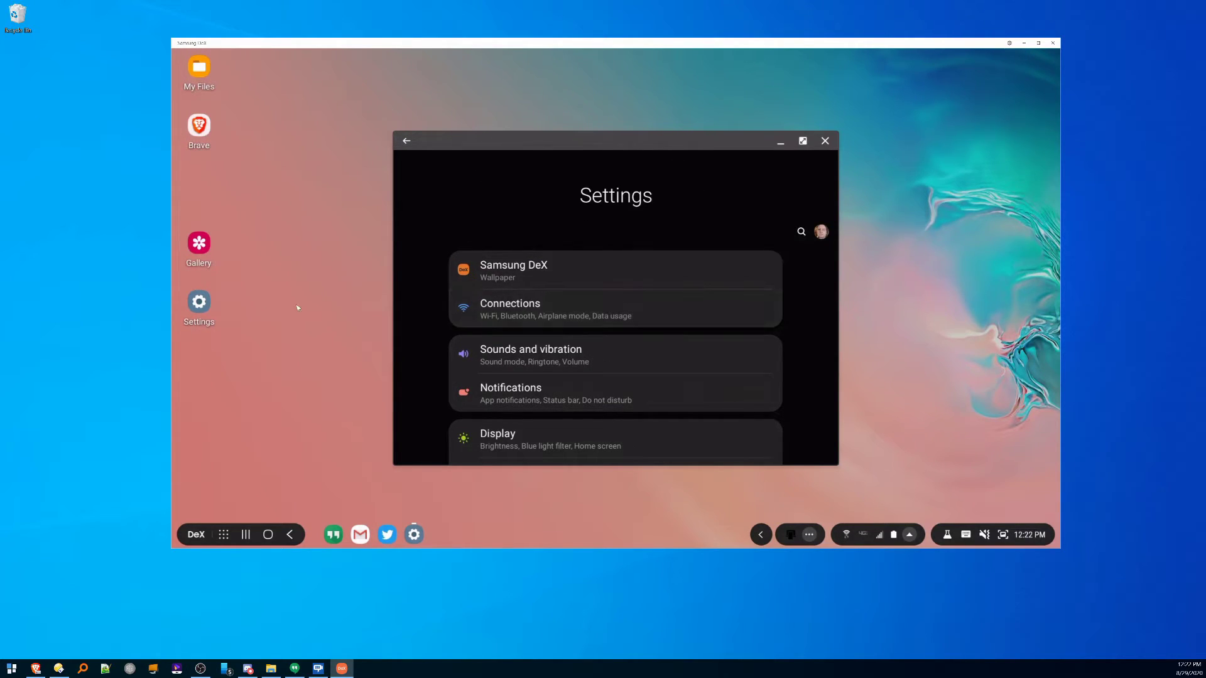
{"action": "left_click", "coordinate": [200, 136]}
{"action": "double_click", "coordinate": [200, 136]}
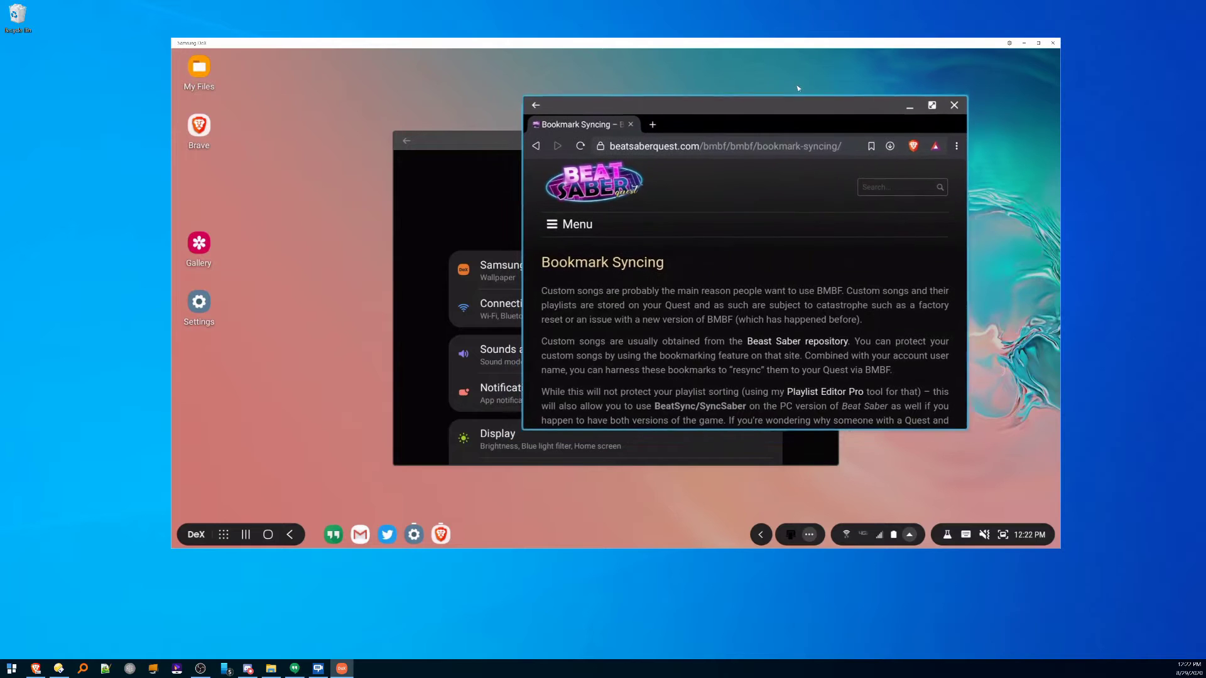
{"action": "left_click_drag", "start_coordinate": [711, 90], "coordinate": [854, 58]}
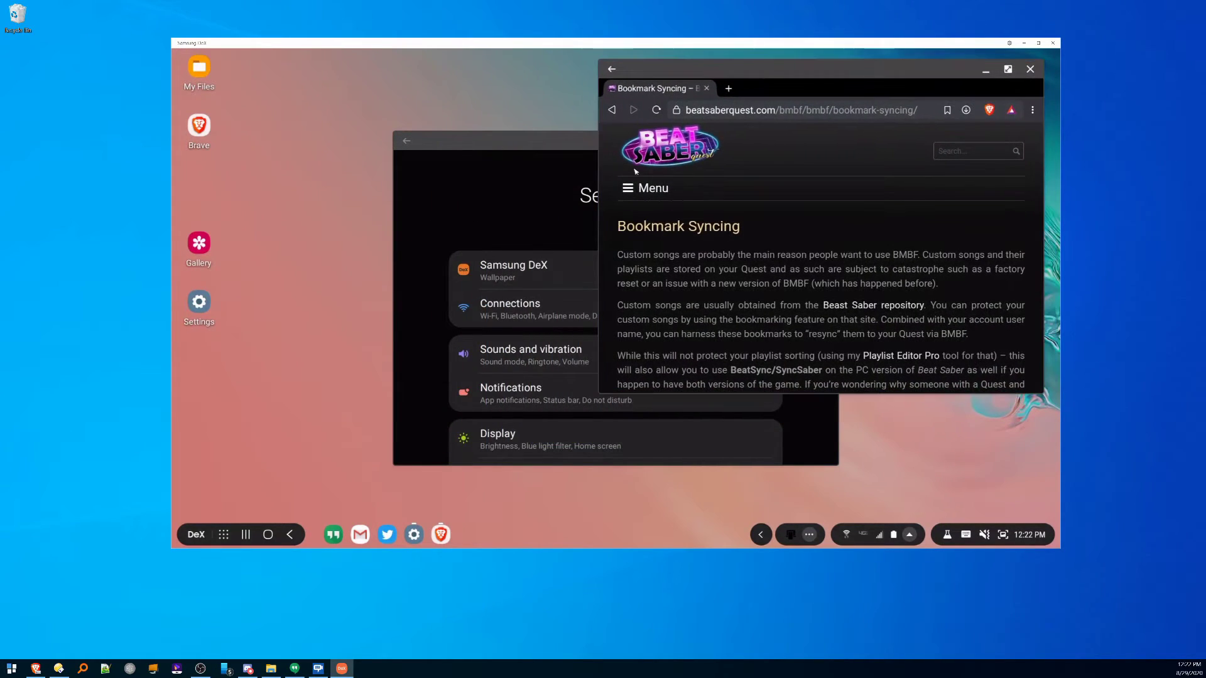
{"action": "left_click", "coordinate": [567, 147]}
{"action": "left_click", "coordinate": [723, 145]}
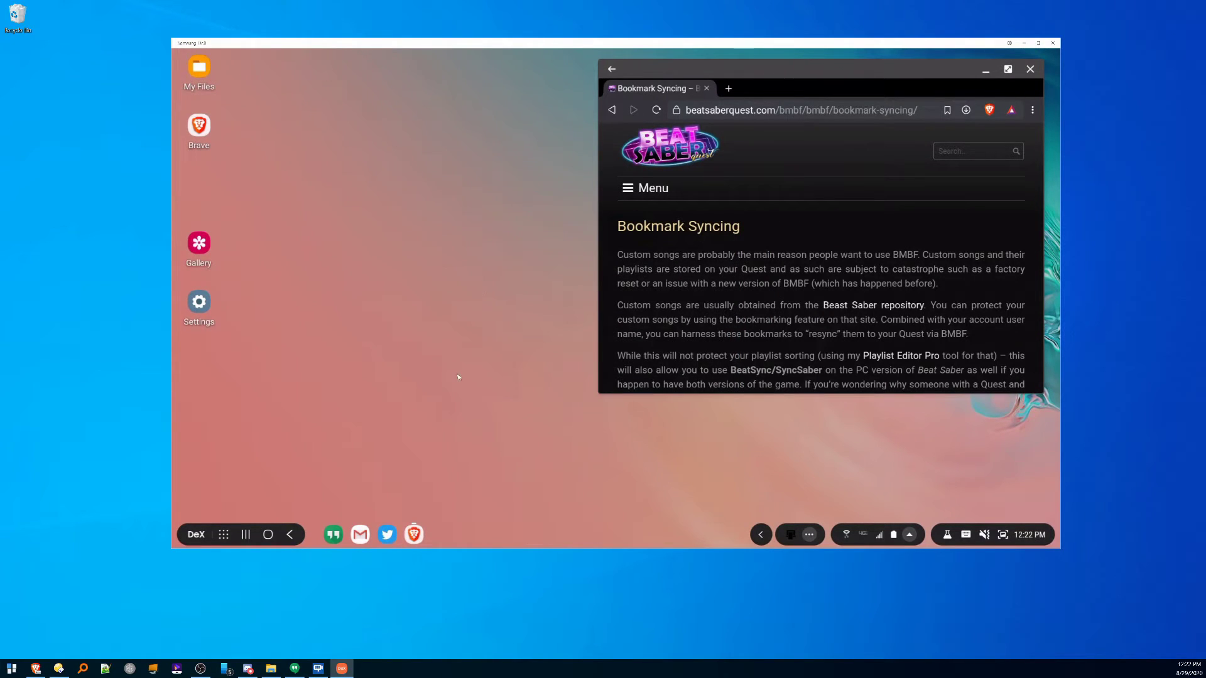
- Open Twitter and move its window to the upper left
{"action": "left_click", "coordinate": [387, 534]}
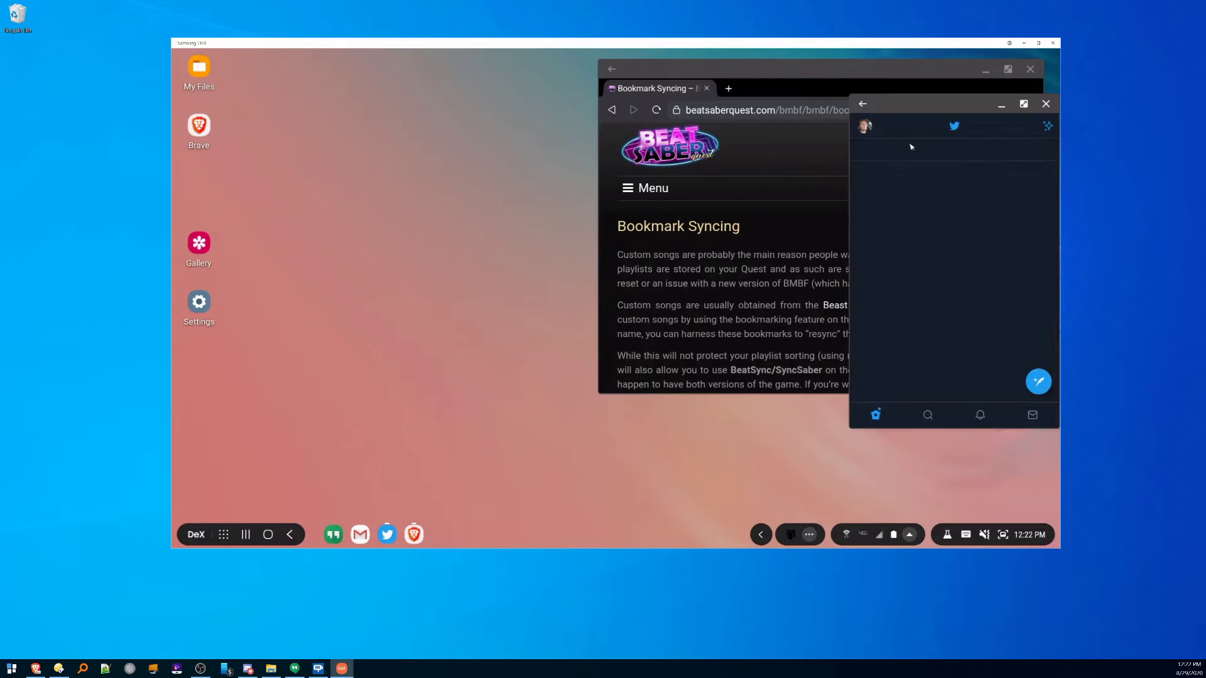
{"action": "left_click_drag", "start_coordinate": [921, 107], "coordinate": [488, 61]}
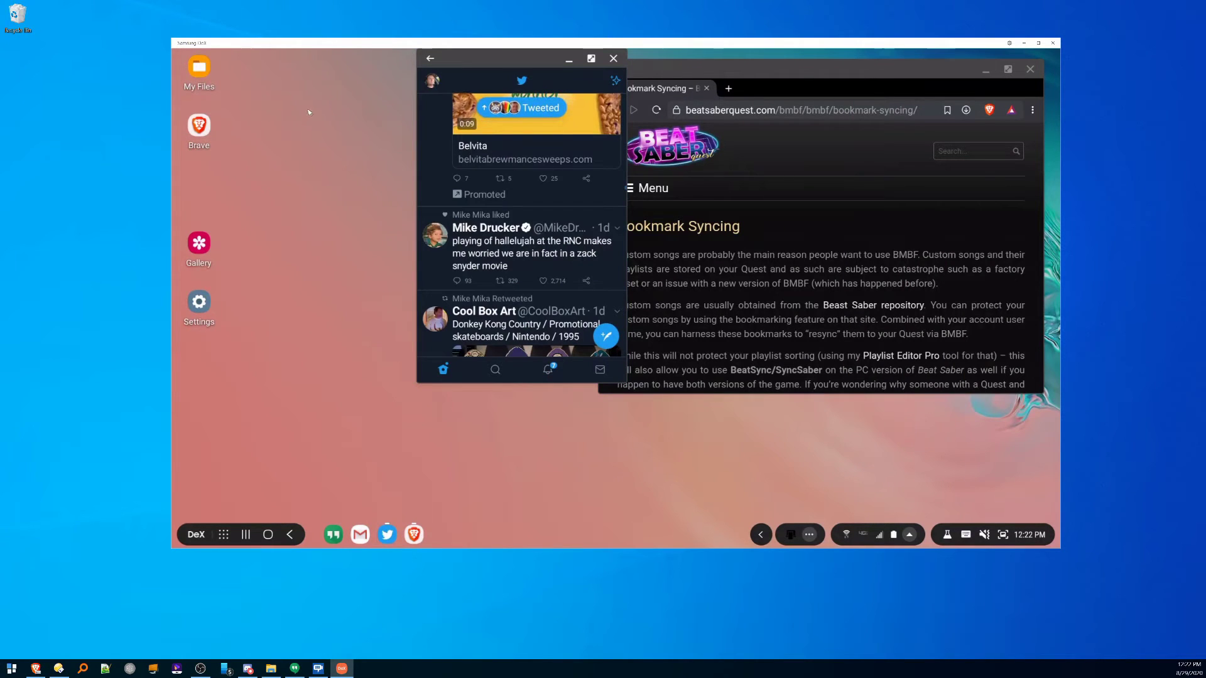
{"action": "left_click_drag", "start_coordinate": [524, 93], "coordinate": [295, 94]}
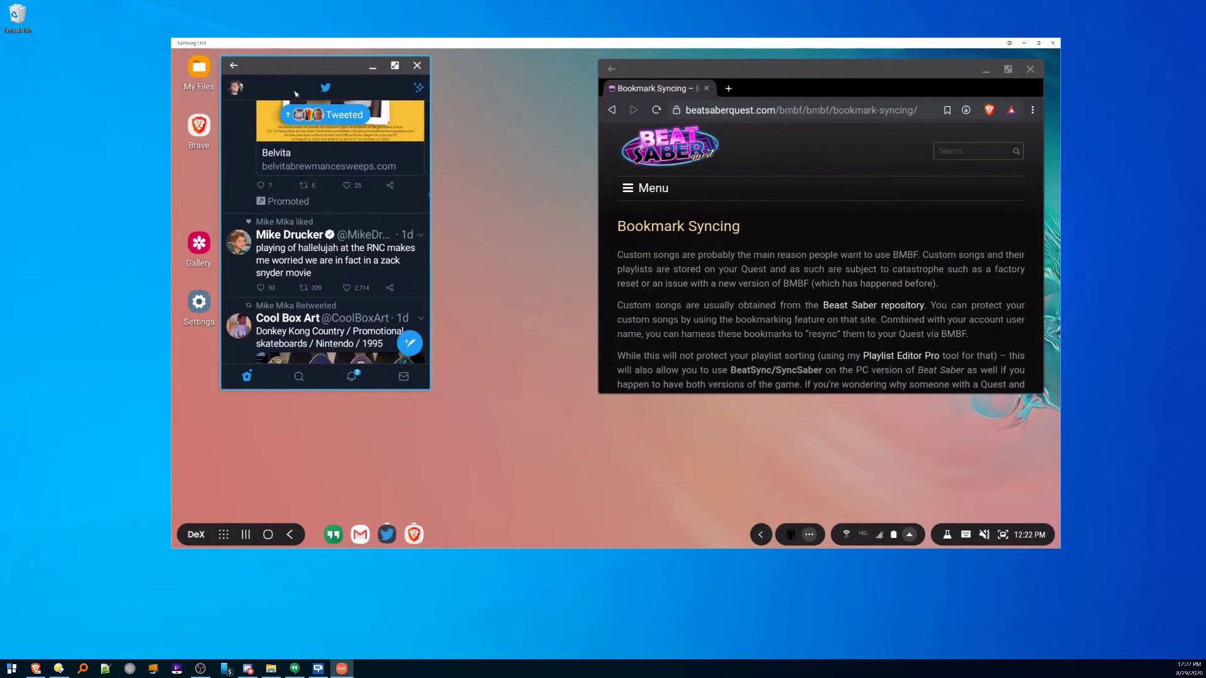
- Open My Files on the Images category, then show the installed apps list
{"action": "double_click", "coordinate": [208, 76]}
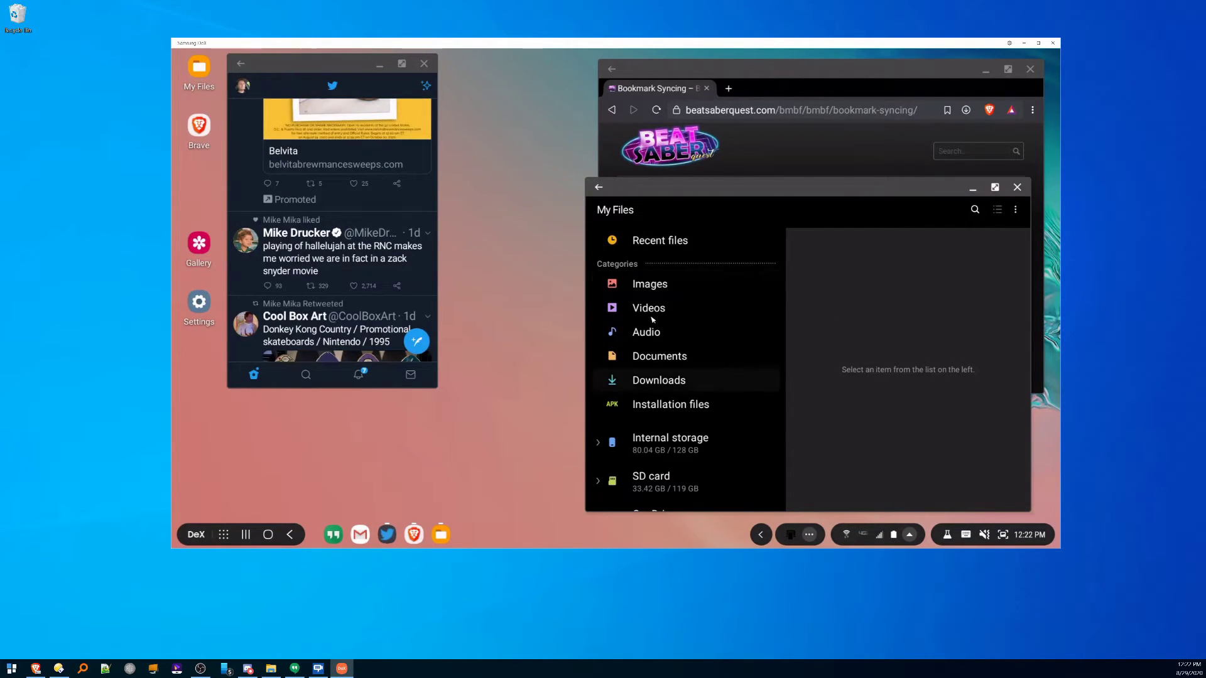
{"action": "left_click", "coordinate": [652, 287]}
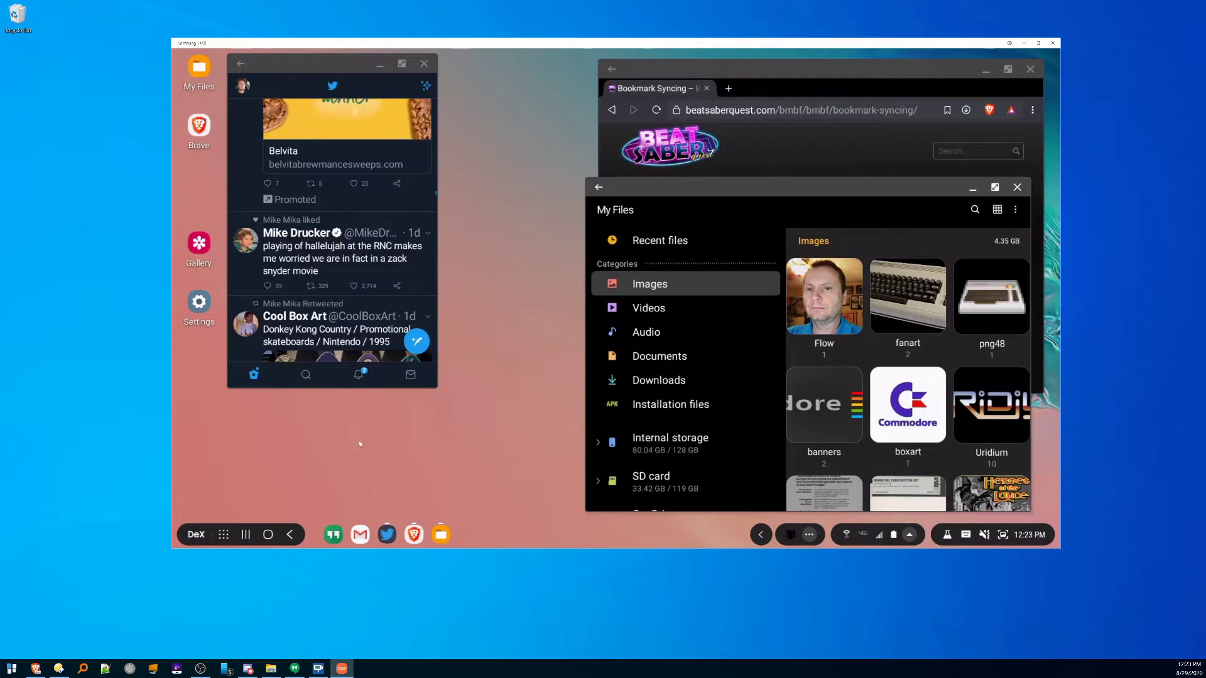
{"action": "key", "text": "super"}
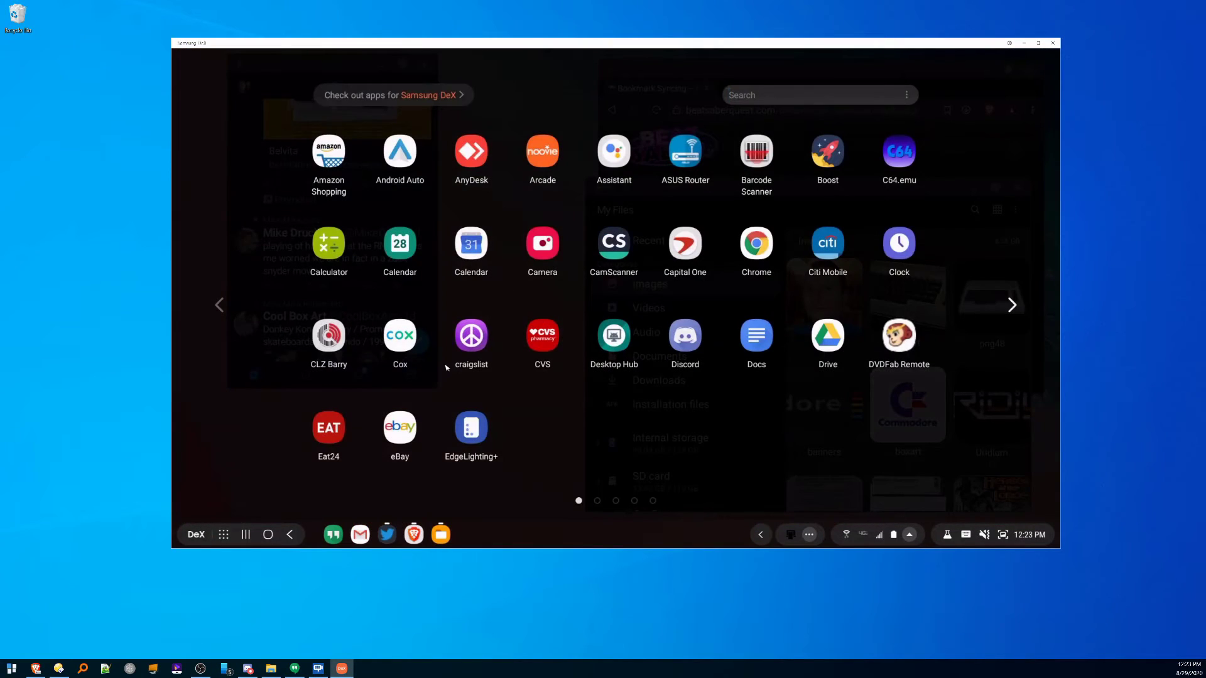
- Launch Boost and switch to the OculusQuest subreddit
{"action": "left_click", "coordinate": [828, 151]}
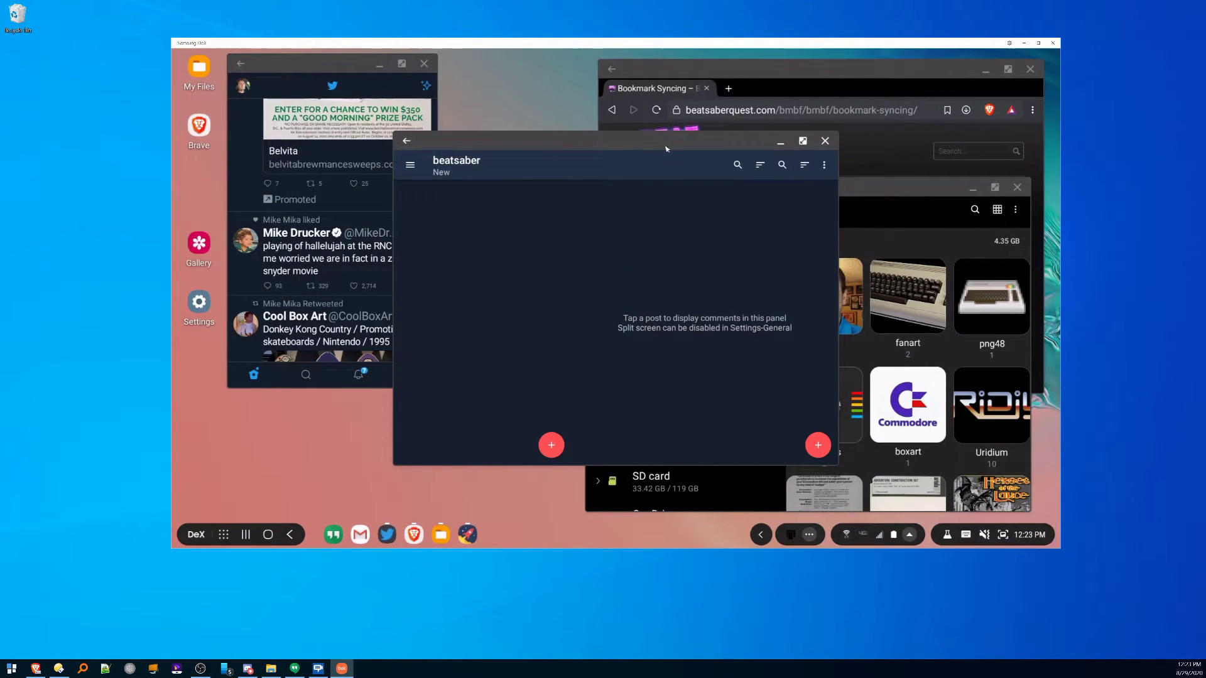
{"action": "left_click", "coordinate": [464, 168]}
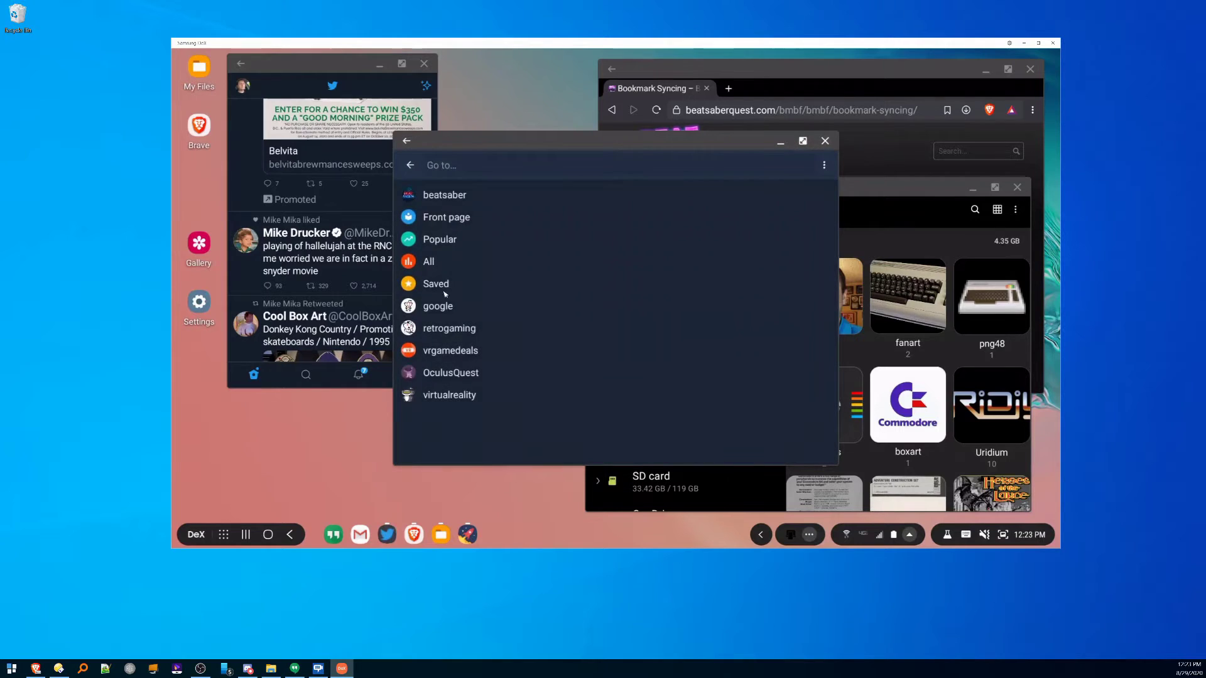
{"action": "left_click", "coordinate": [460, 374]}
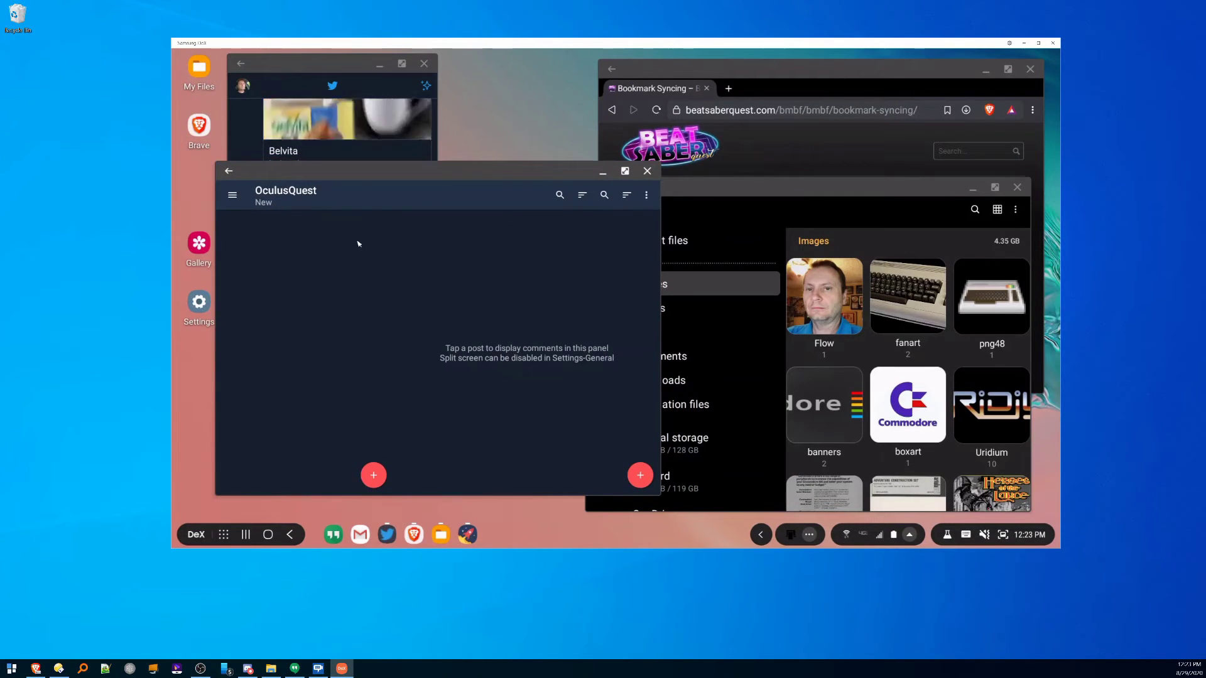
- Open the GoldenEye 007 post's comments, bring Brave to the front, and show the app list
{"action": "left_click", "coordinate": [232, 195]}
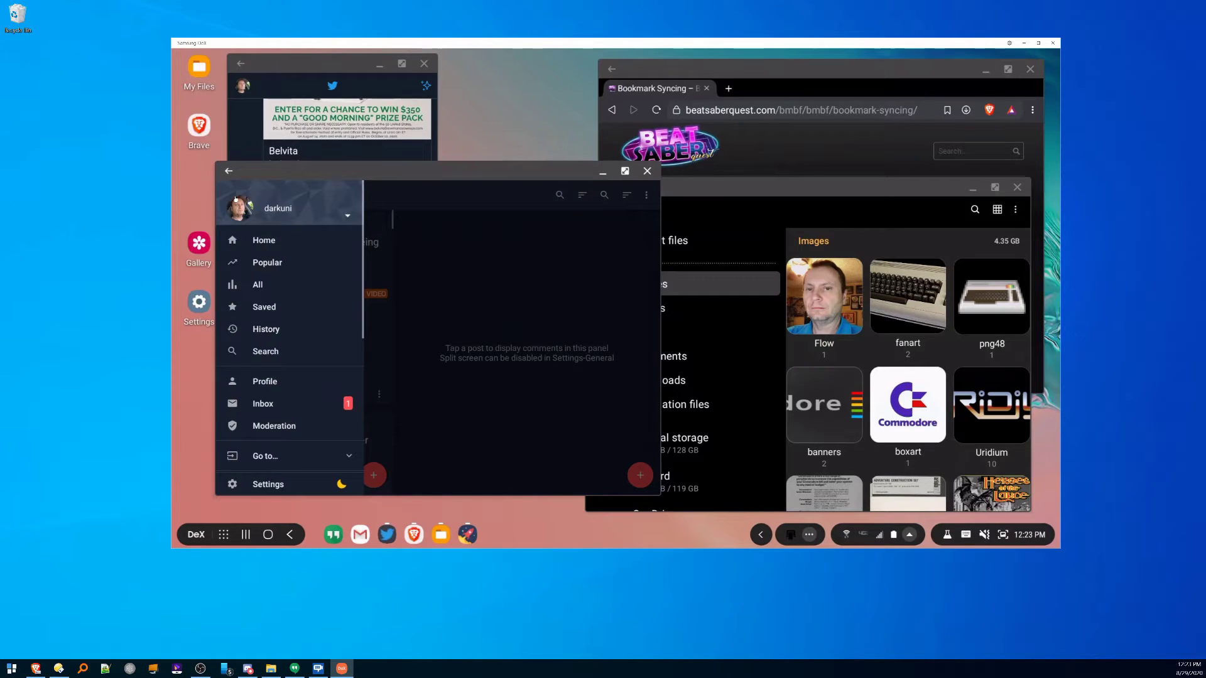
{"action": "left_click", "coordinate": [400, 195]}
{"action": "left_click", "coordinate": [336, 258]}
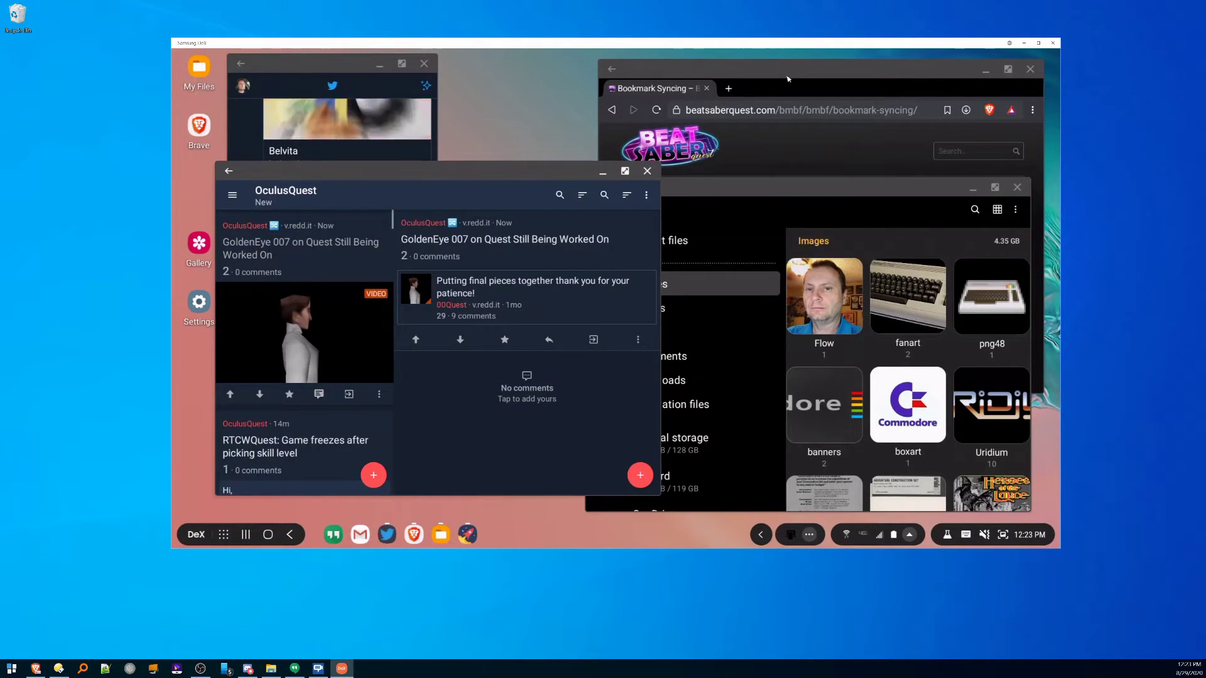
{"action": "left_click", "coordinate": [788, 77]}
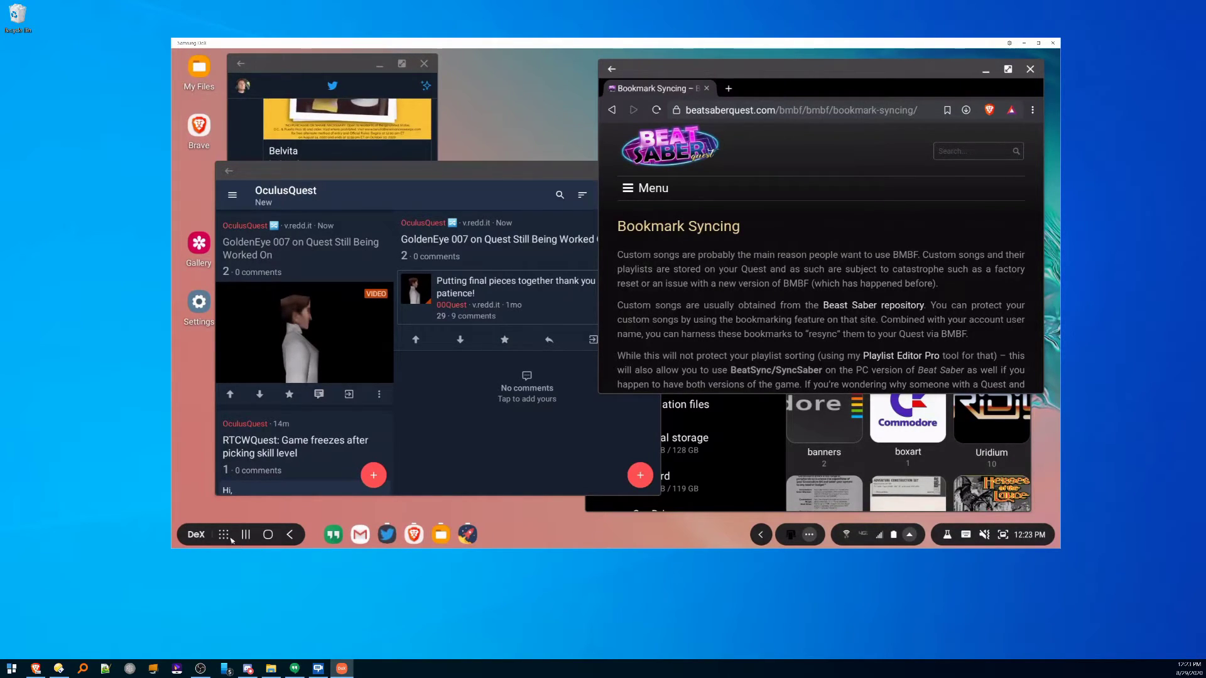
{"action": "left_click", "coordinate": [224, 535]}
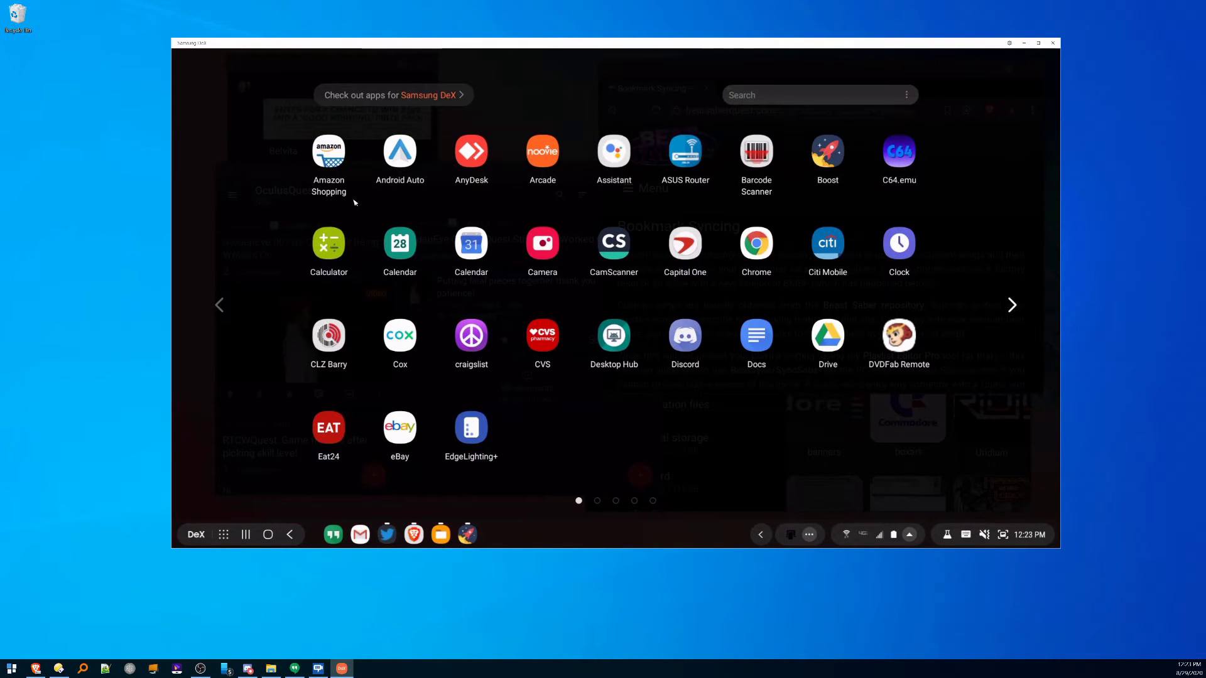
- Launch Calculator, open and close Camera, then show the installed apps list again
{"action": "left_click", "coordinate": [328, 248]}
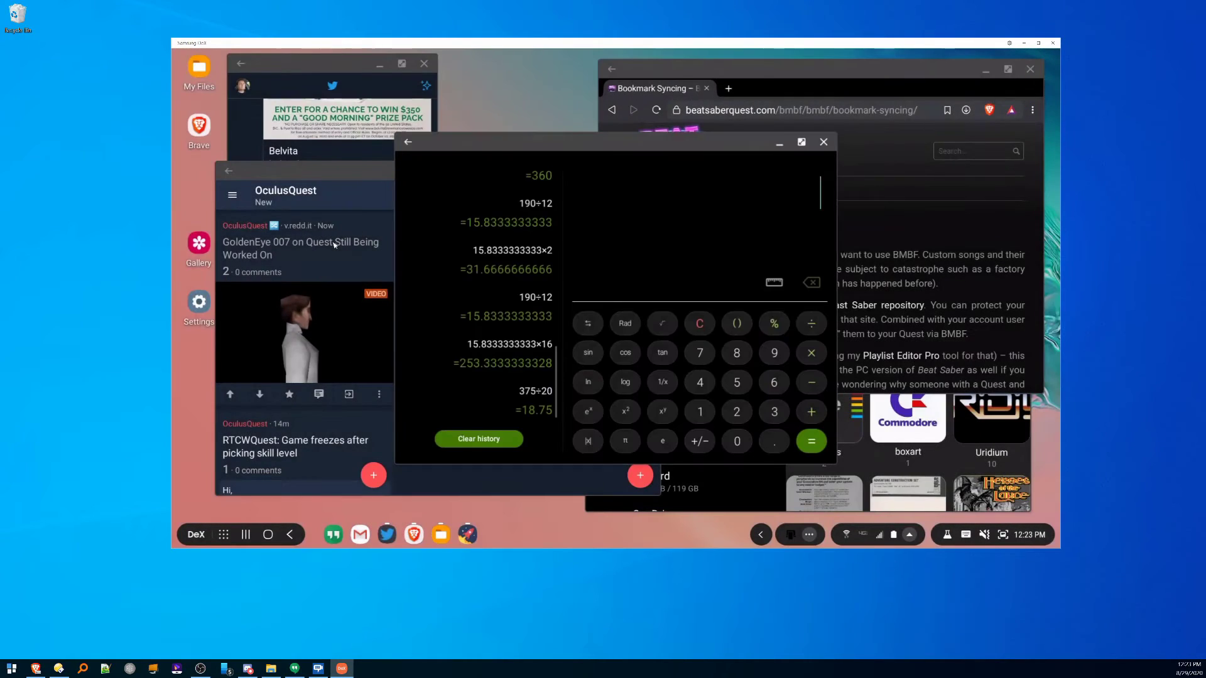
{"action": "left_click", "coordinate": [225, 535]}
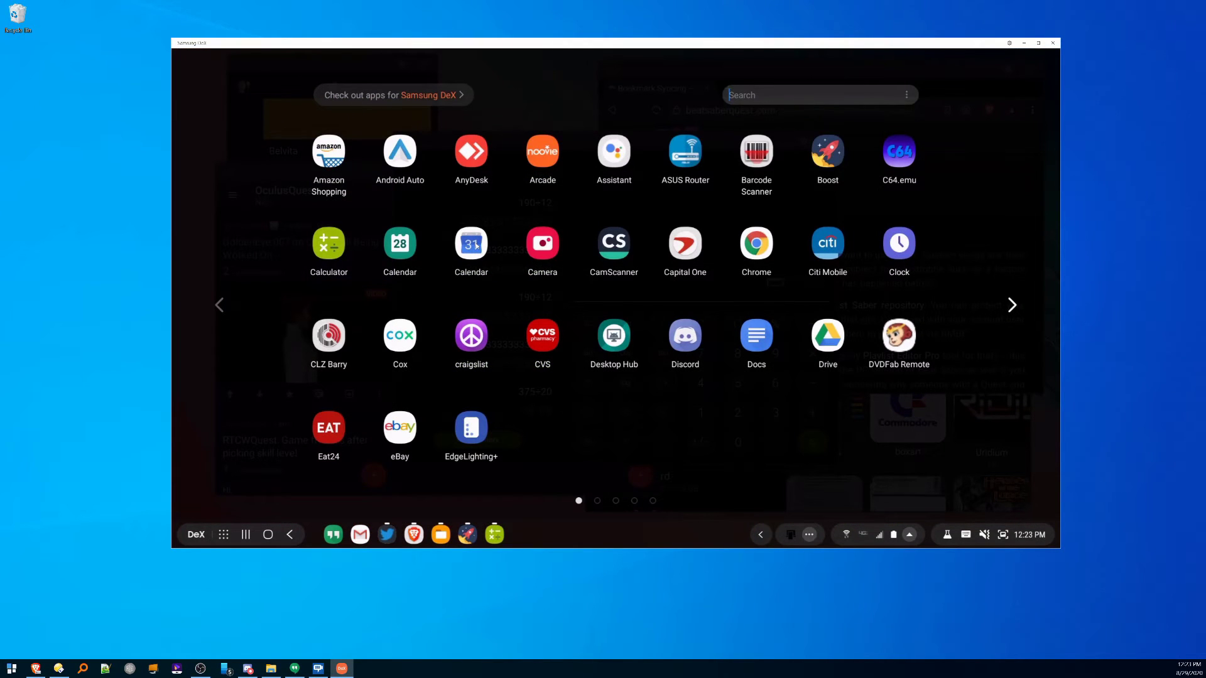
{"action": "left_click", "coordinate": [548, 248]}
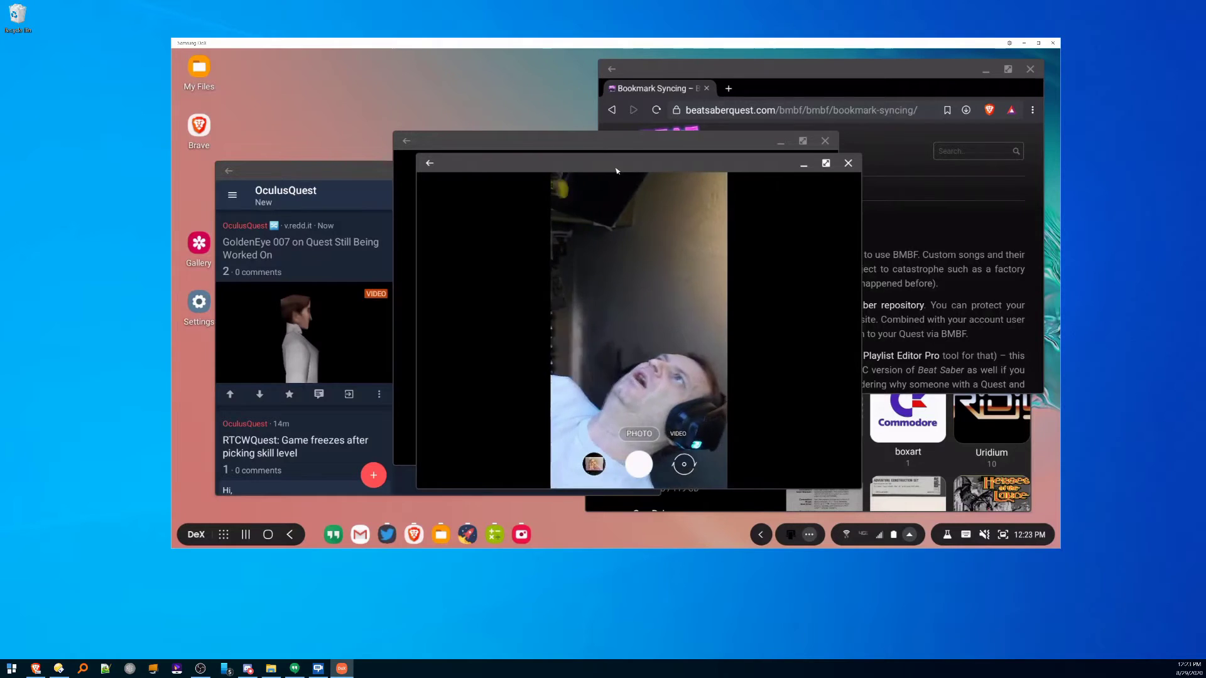
{"action": "left_click", "coordinate": [847, 164]}
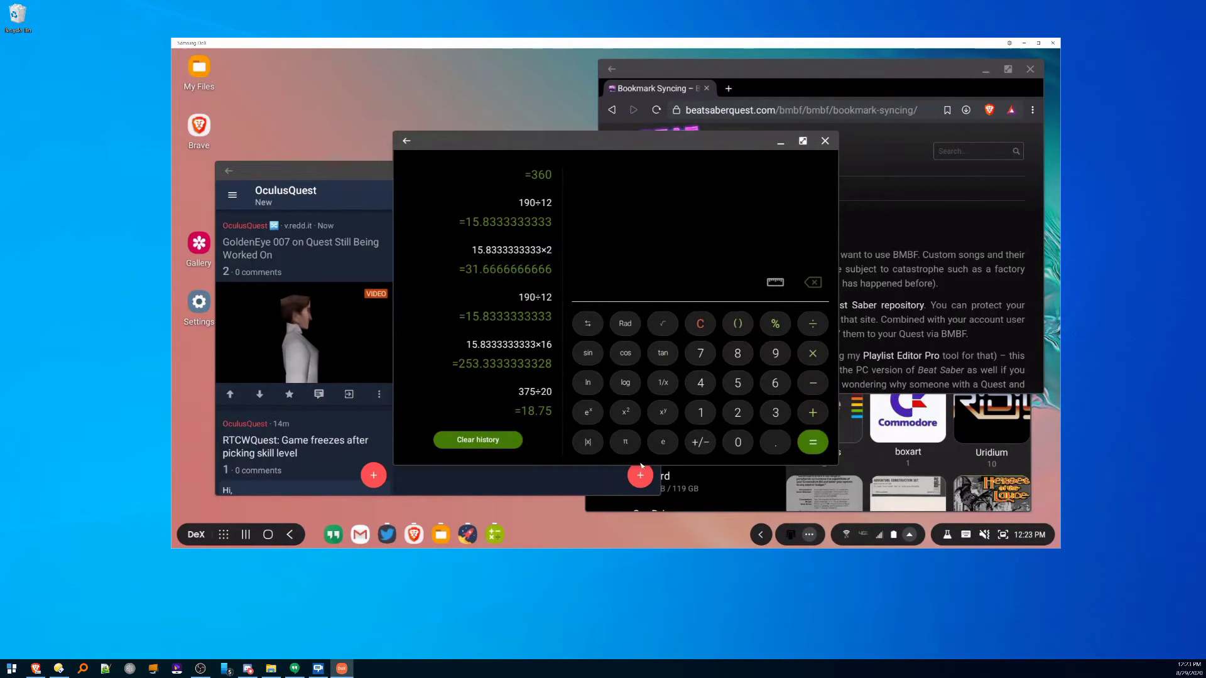
{"action": "left_click", "coordinate": [224, 535]}
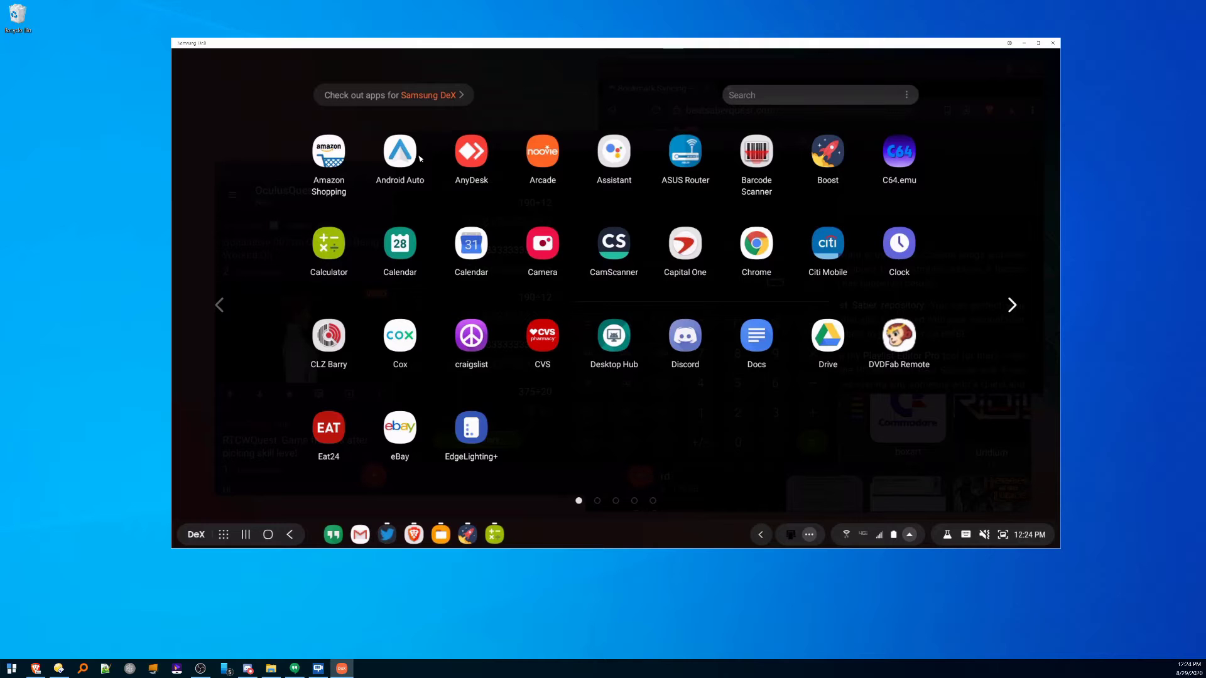
- Launch Amazon Shopping and arrange the Amazon and Calculator windows side by side
{"action": "left_click", "coordinate": [347, 161]}
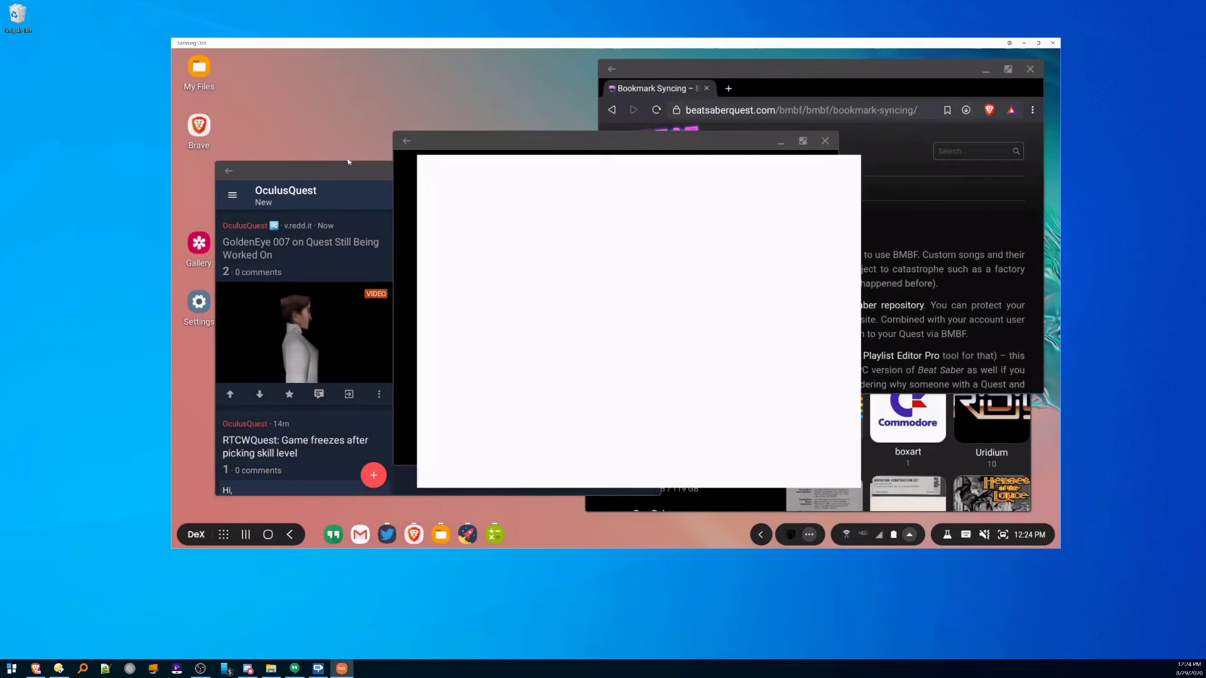
{"action": "left_click_drag", "start_coordinate": [520, 164], "coordinate": [668, 101]}
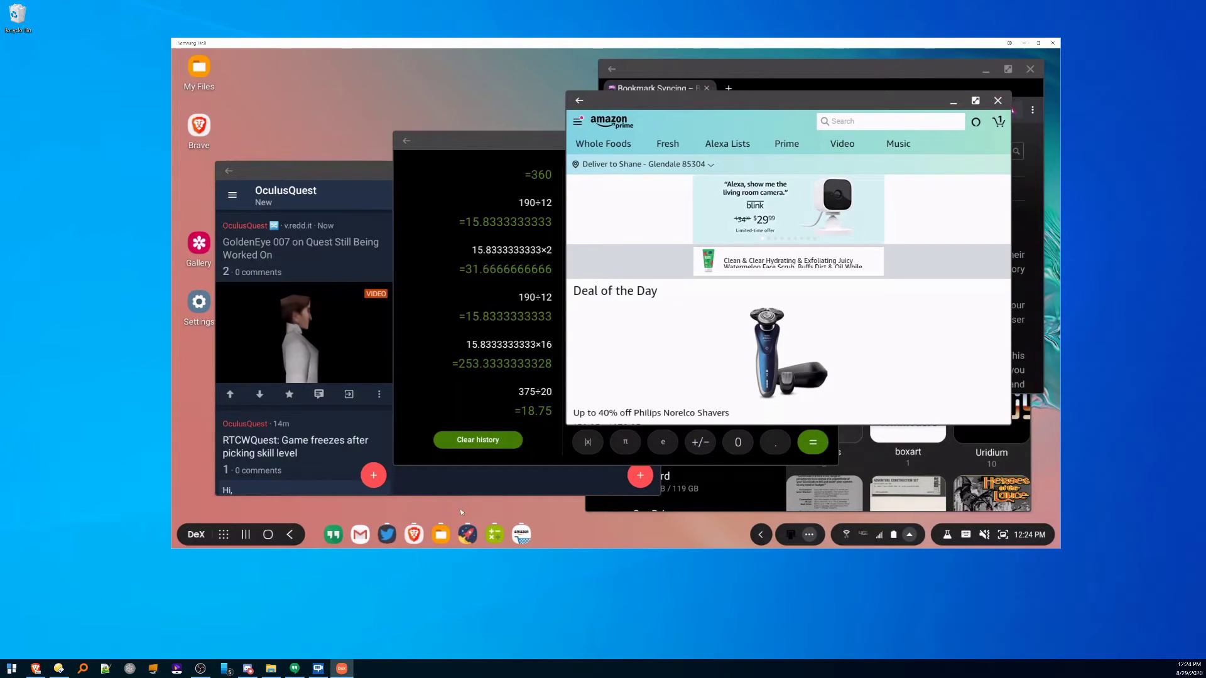
{"action": "left_click_drag", "start_coordinate": [505, 141], "coordinate": [464, 140]}
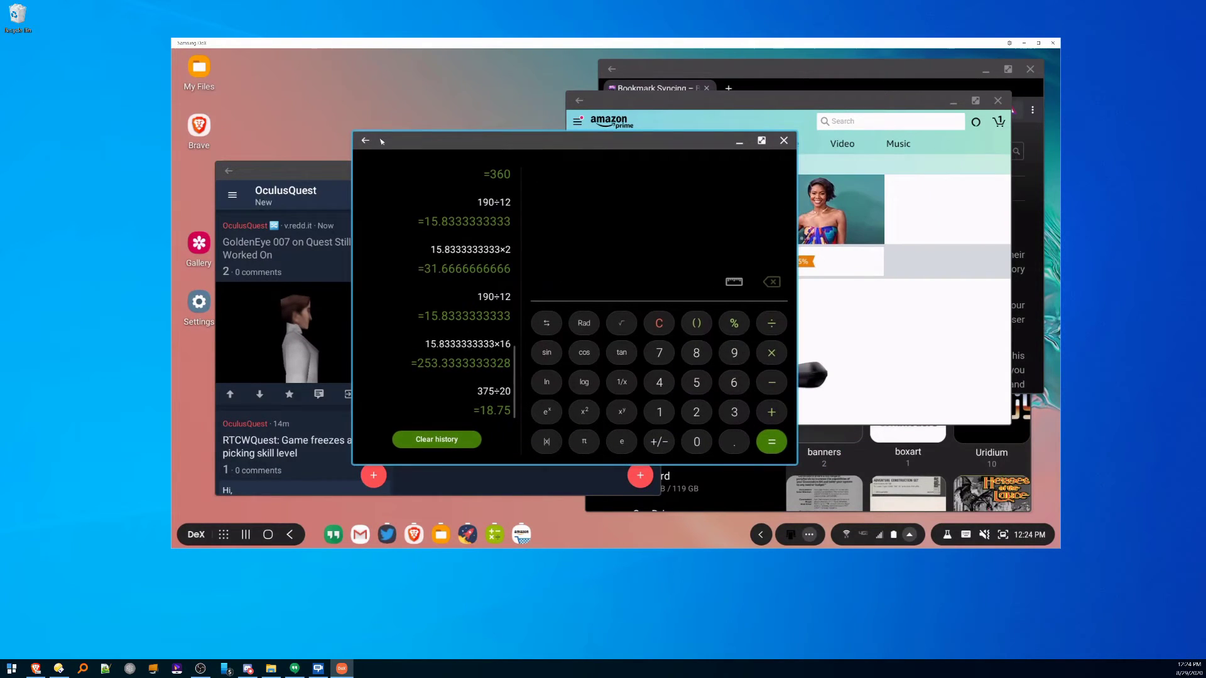
{"action": "left_click", "coordinate": [706, 110]}
{"action": "left_click_drag", "start_coordinate": [706, 110], "coordinate": [691, 112]}
- In Brave, open All About BMBF Mods from the BMBF MODS menu, then bring OculusQuest forward
{"action": "left_click", "coordinate": [697, 72]}
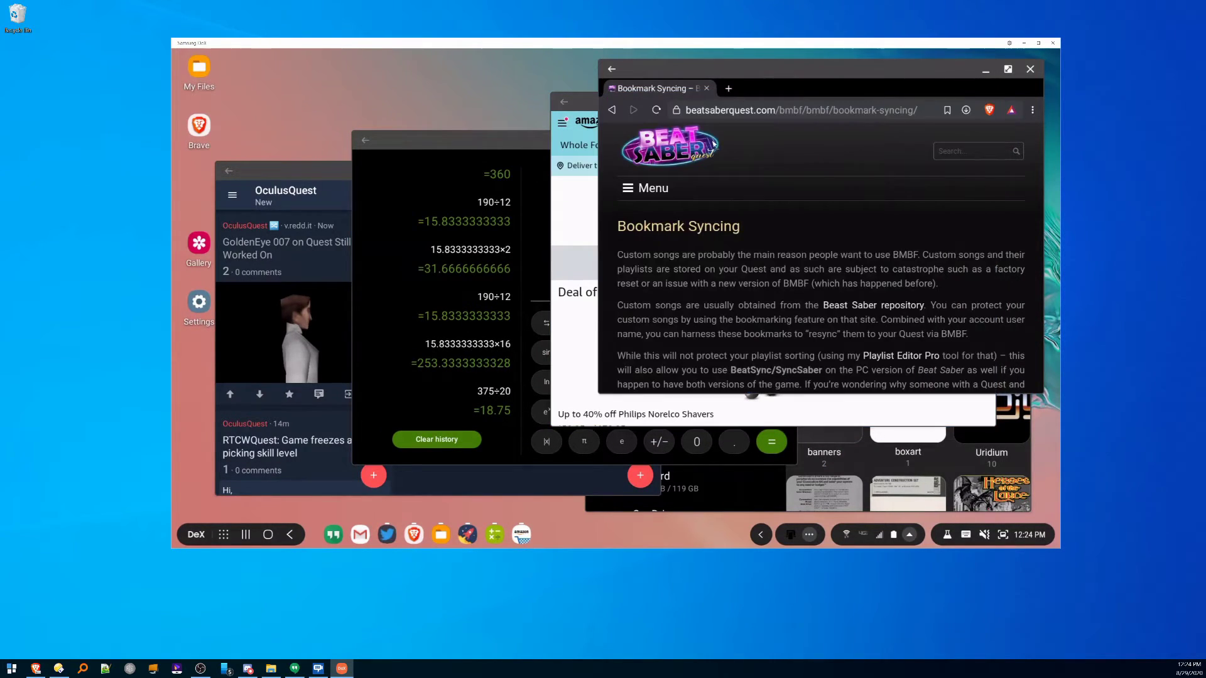
{"action": "scroll", "coordinate": [637, 198], "scroll_direction": "down", "scroll_amount": 1}
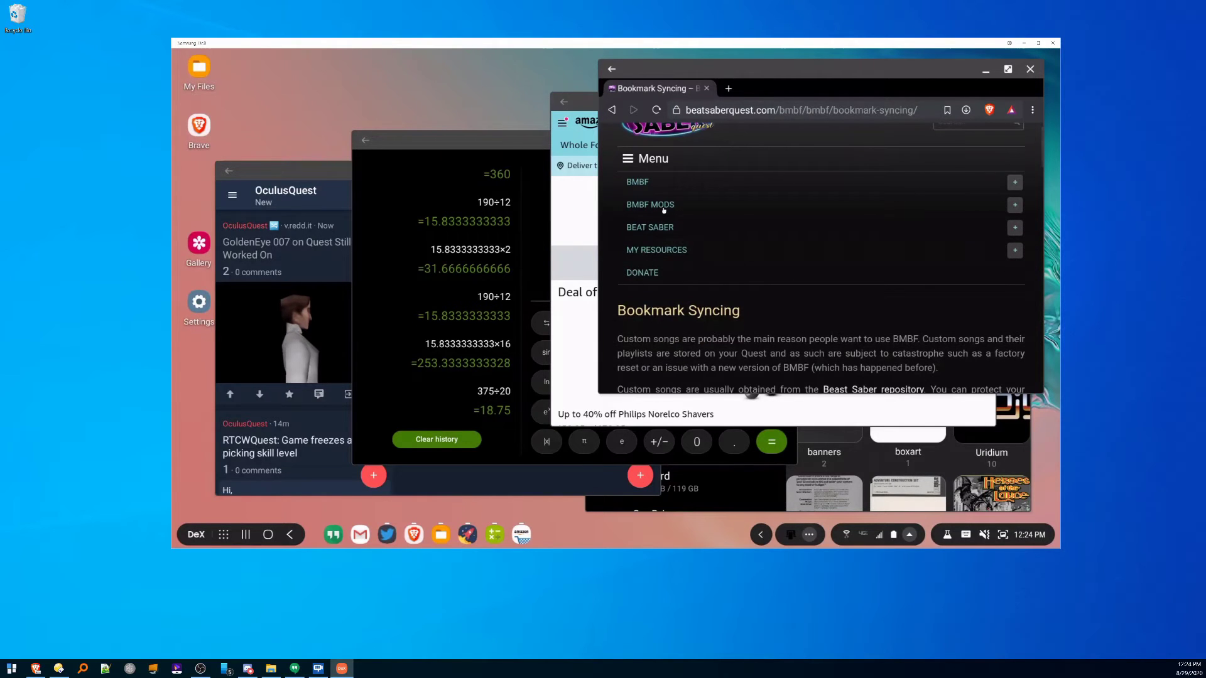
{"action": "left_click", "coordinate": [650, 204]}
{"action": "left_click", "coordinate": [687, 229]}
{"action": "left_click", "coordinate": [294, 175]}
{"action": "scroll", "coordinate": [304, 345], "scroll_direction": "down", "scroll_amount": 5}
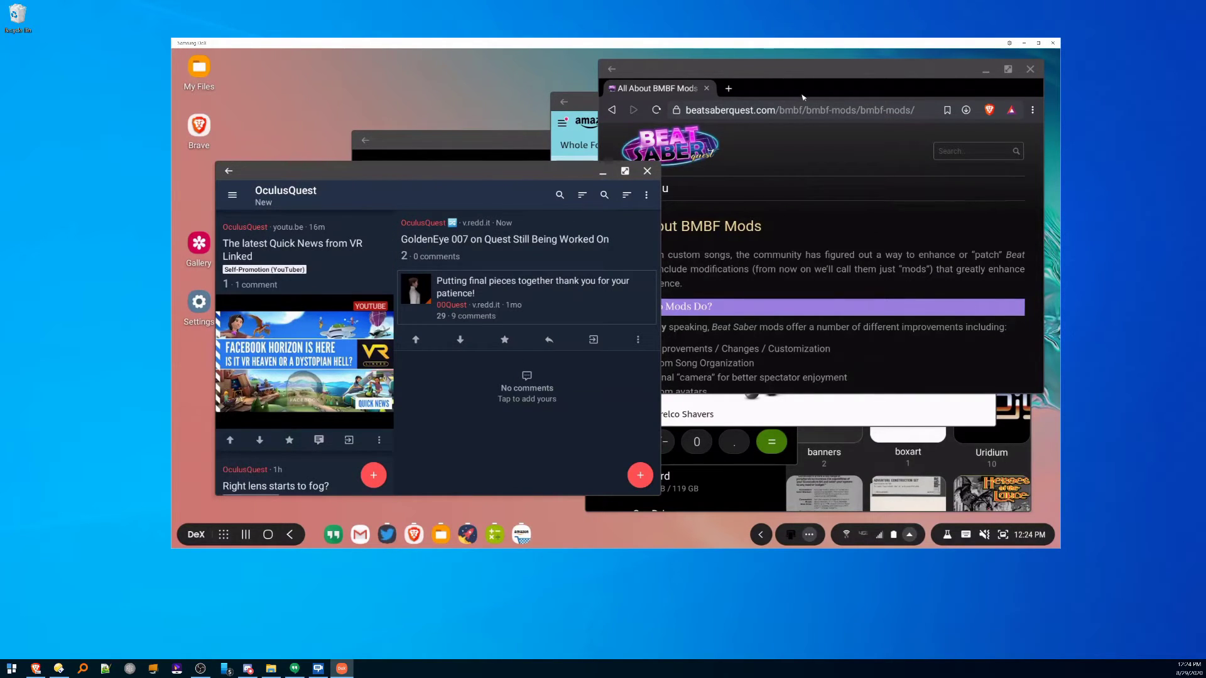
- Maximize and restore Brave, make DeX full screen, and move the OculusQuest window to the top
{"action": "left_click", "coordinate": [1011, 73]}
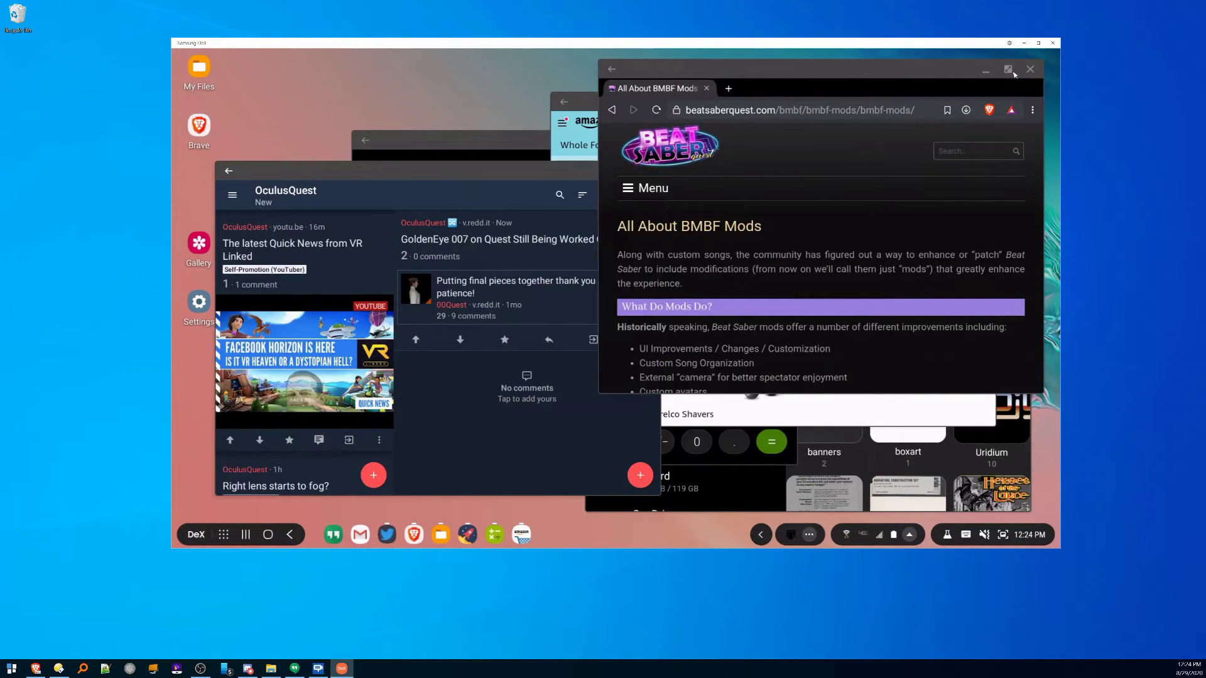
{"action": "left_click", "coordinate": [1009, 71]}
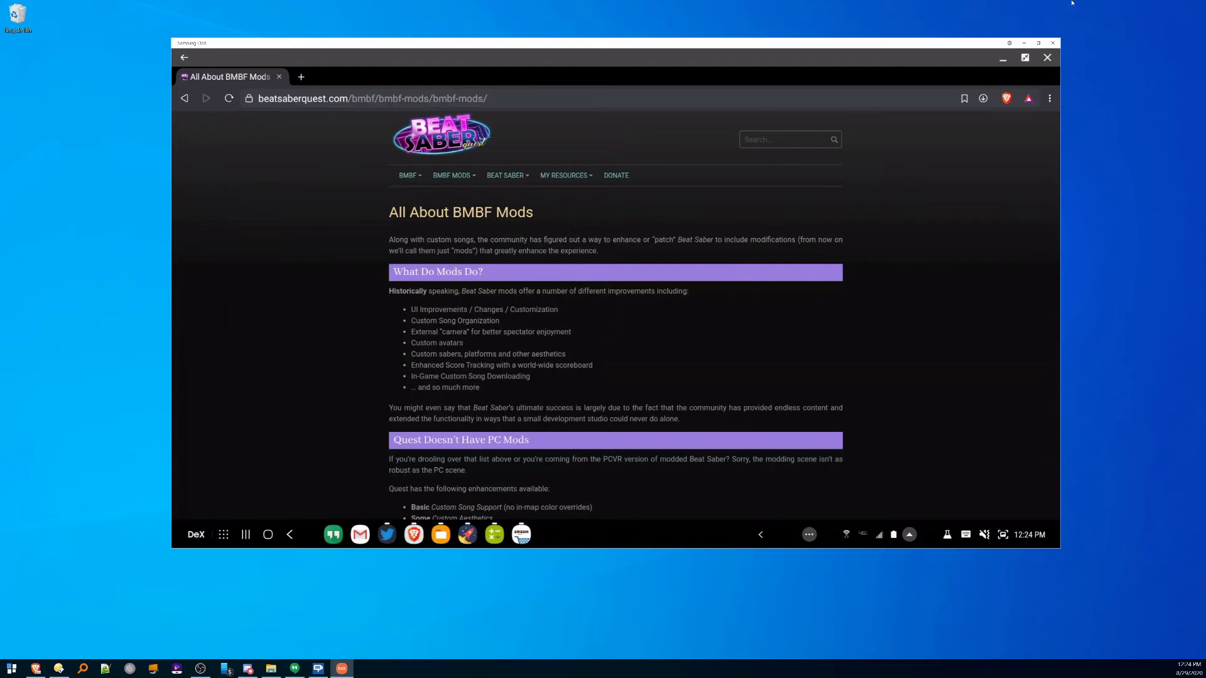
{"action": "left_click", "coordinate": [1026, 58]}
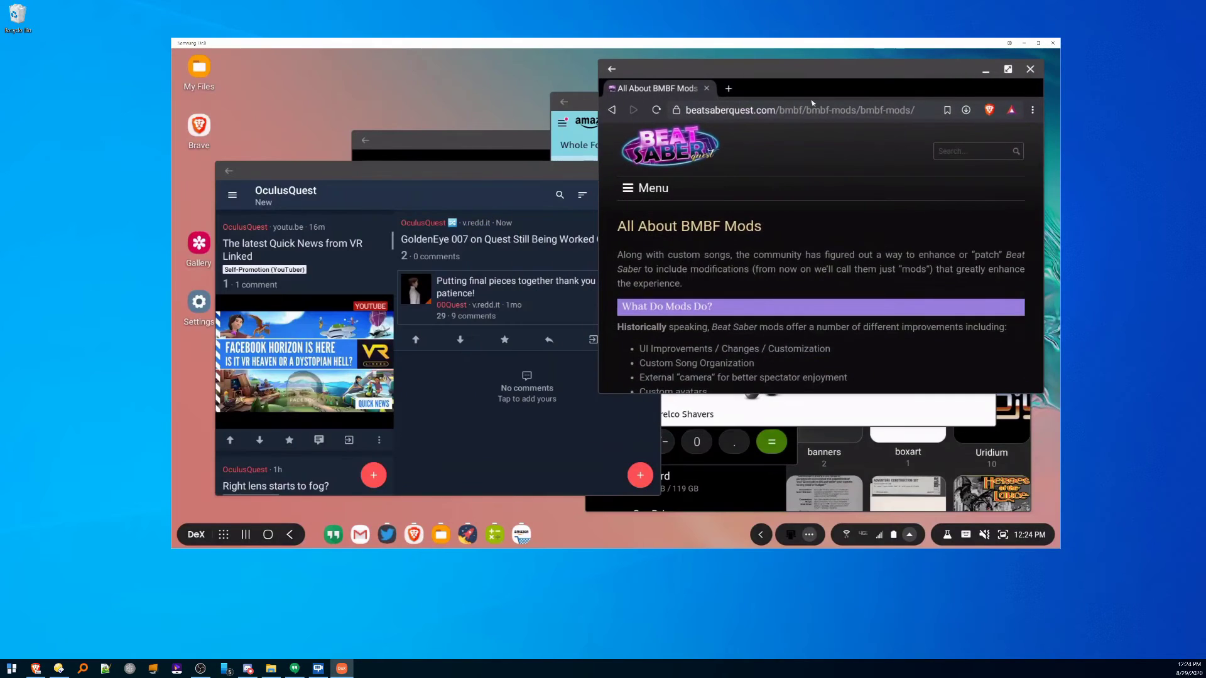
{"action": "left_click", "coordinate": [1039, 43]}
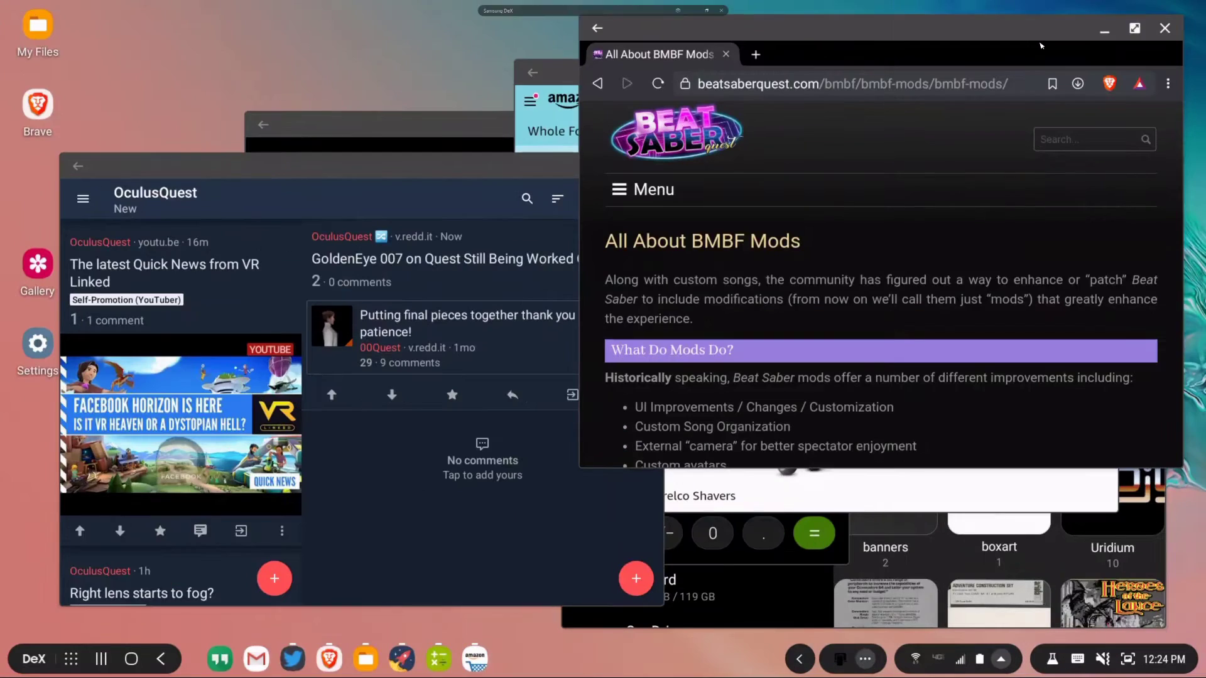
{"action": "left_click_drag", "start_coordinate": [291, 154], "coordinate": [290, 40]}
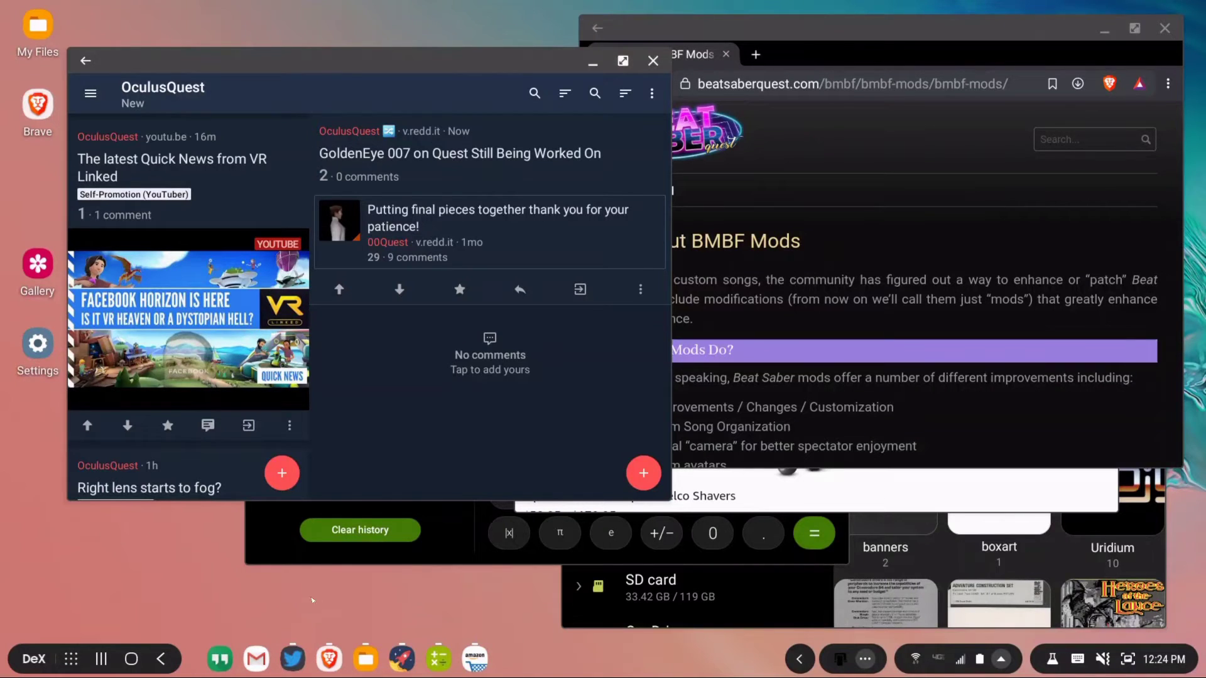
- Page through all five pages of installed apps and launch Dragon's Lair
{"action": "left_click", "coordinate": [70, 659]}
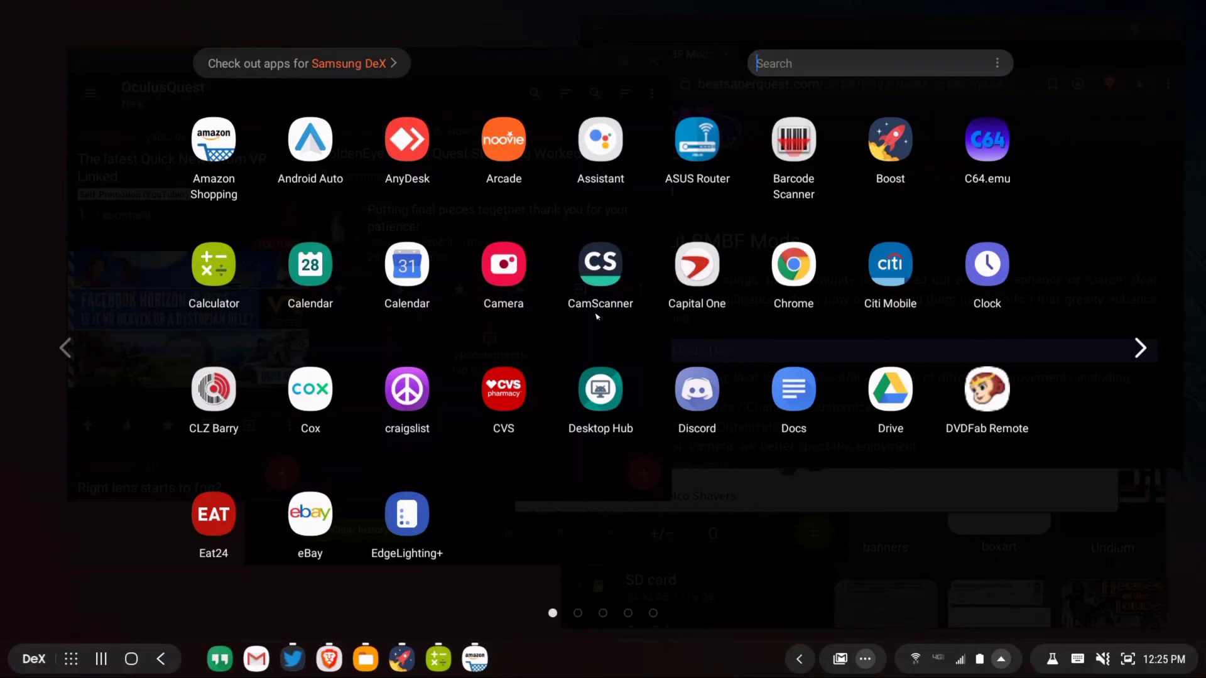
{"action": "left_click", "coordinate": [1141, 348]}
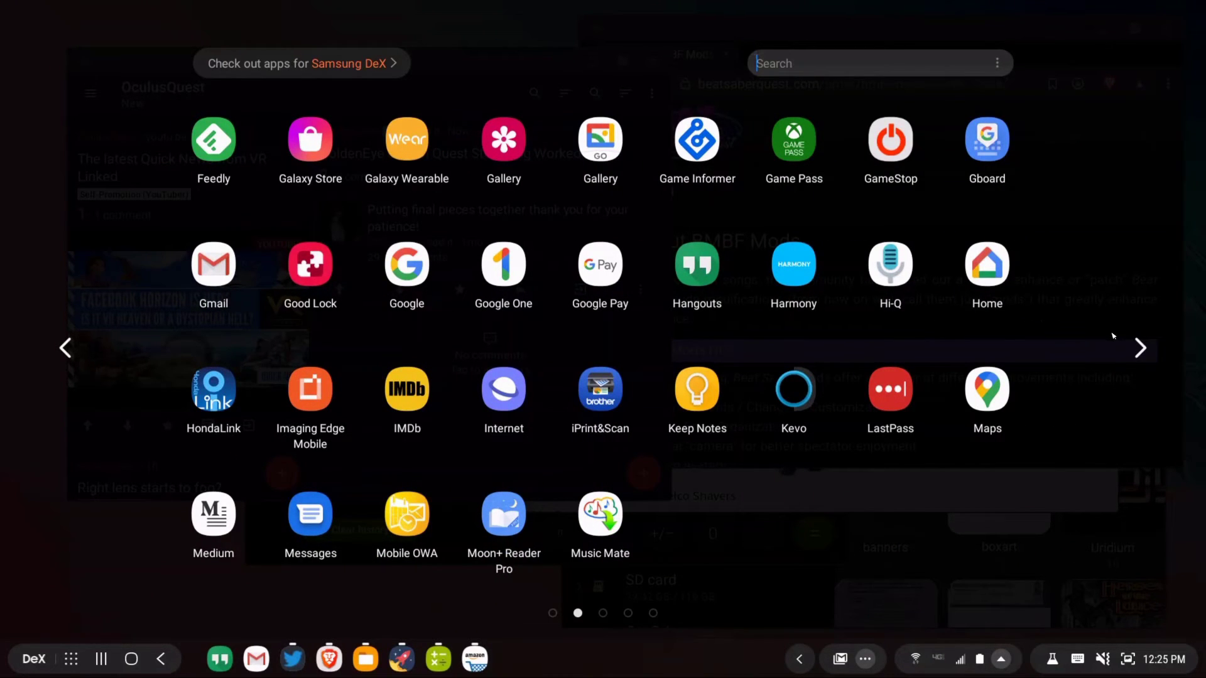
{"action": "left_click", "coordinate": [1141, 349]}
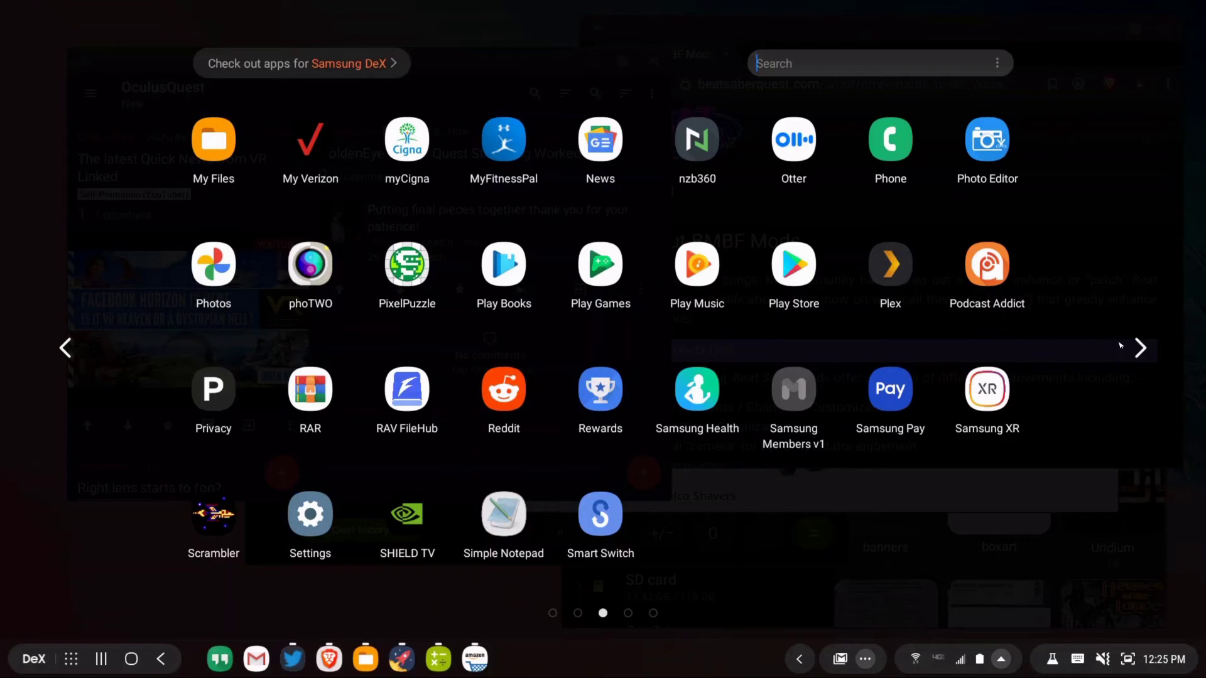
{"action": "left_click", "coordinate": [1138, 348]}
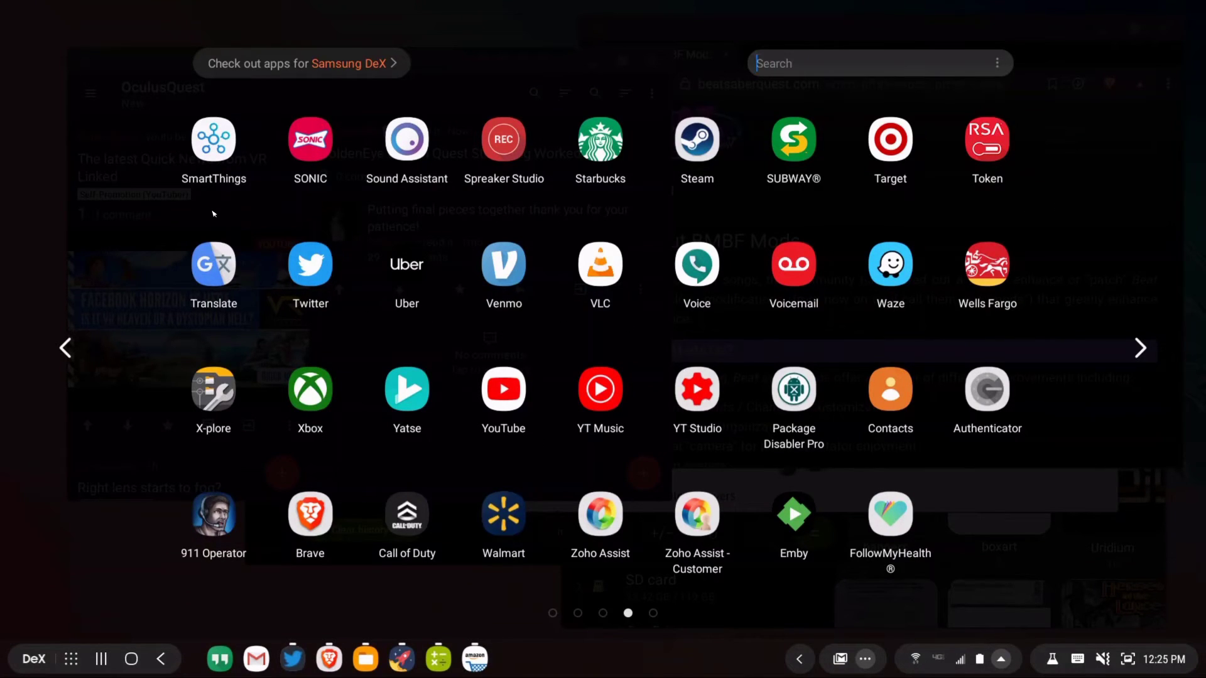
{"action": "left_click", "coordinate": [1138, 348]}
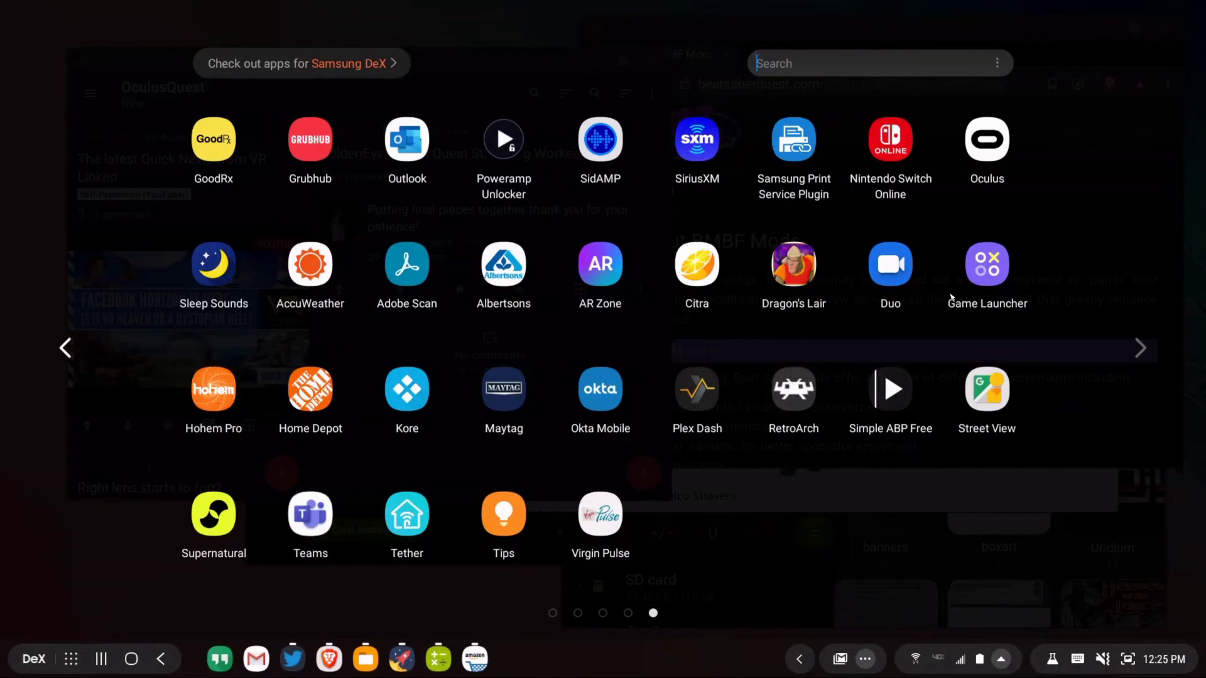
{"action": "left_click", "coordinate": [793, 264]}
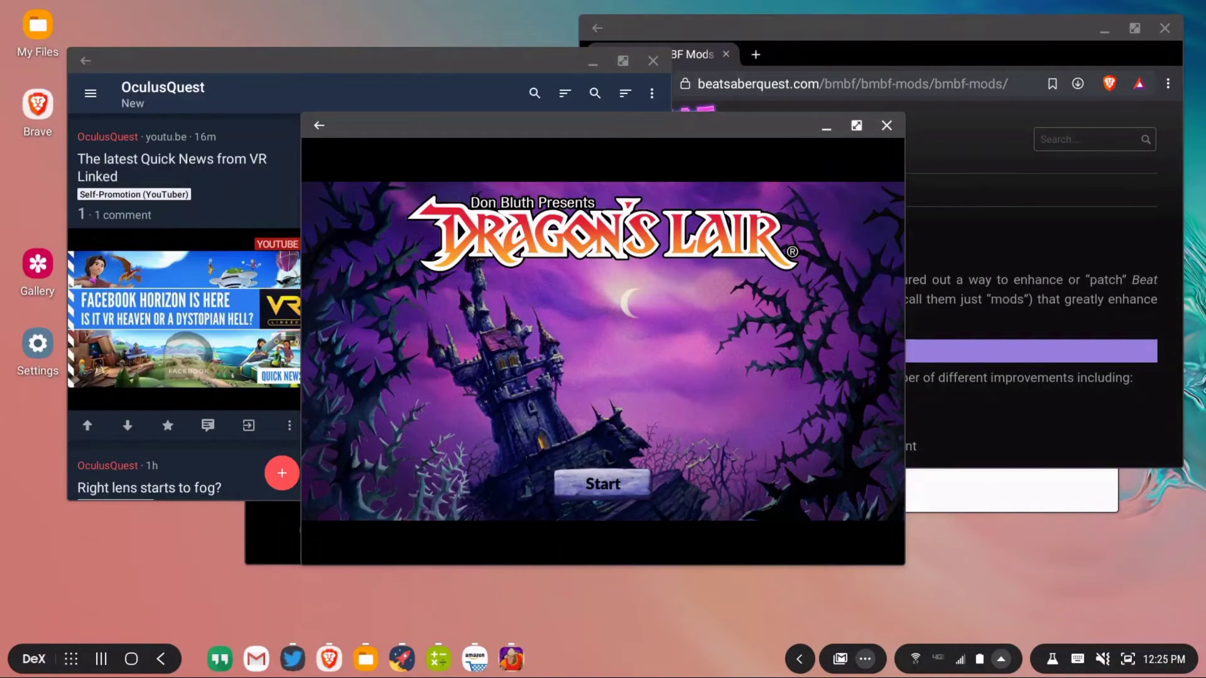
- Pass the Dragon's Lair title screen and choose Play Game in the menu and on the Options screen
{"action": "left_click", "coordinate": [594, 486]}
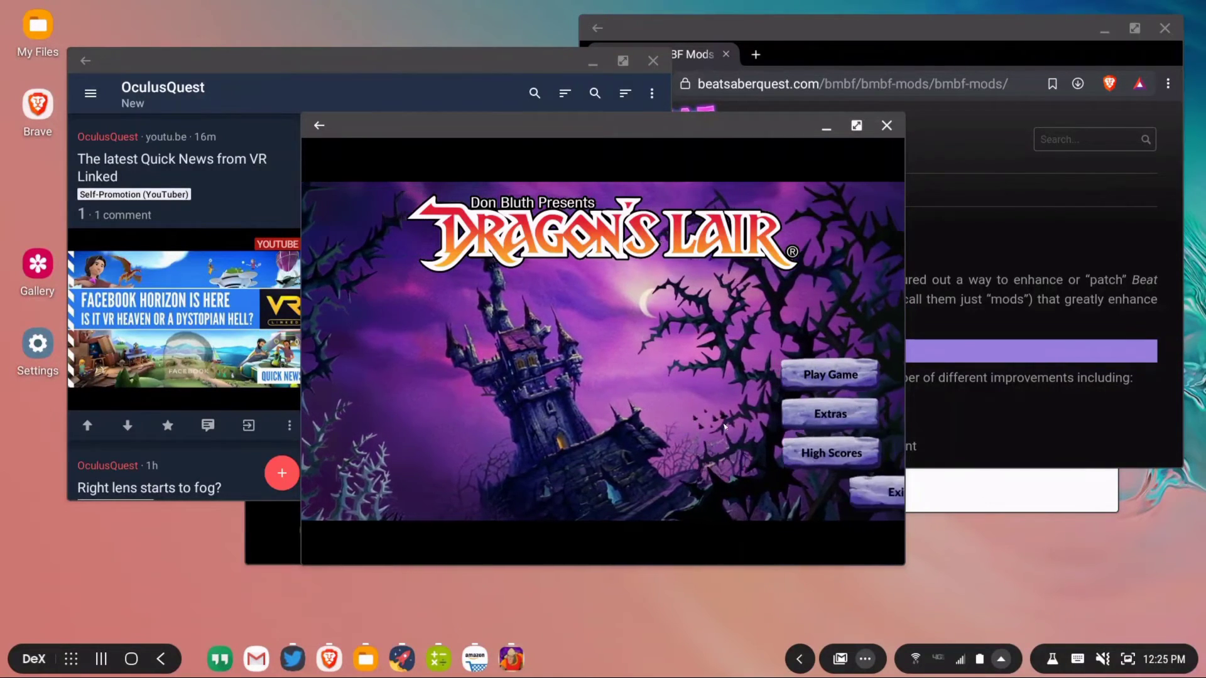
{"action": "left_click", "coordinate": [839, 379]}
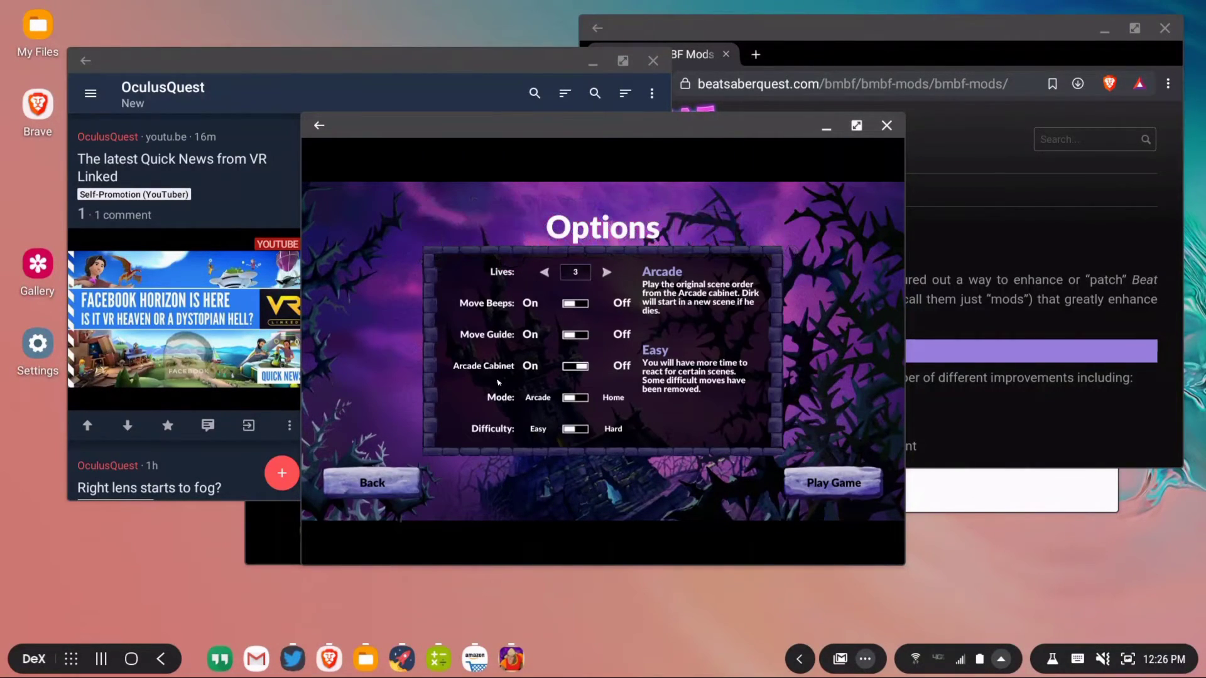
{"action": "left_click", "coordinate": [825, 481]}
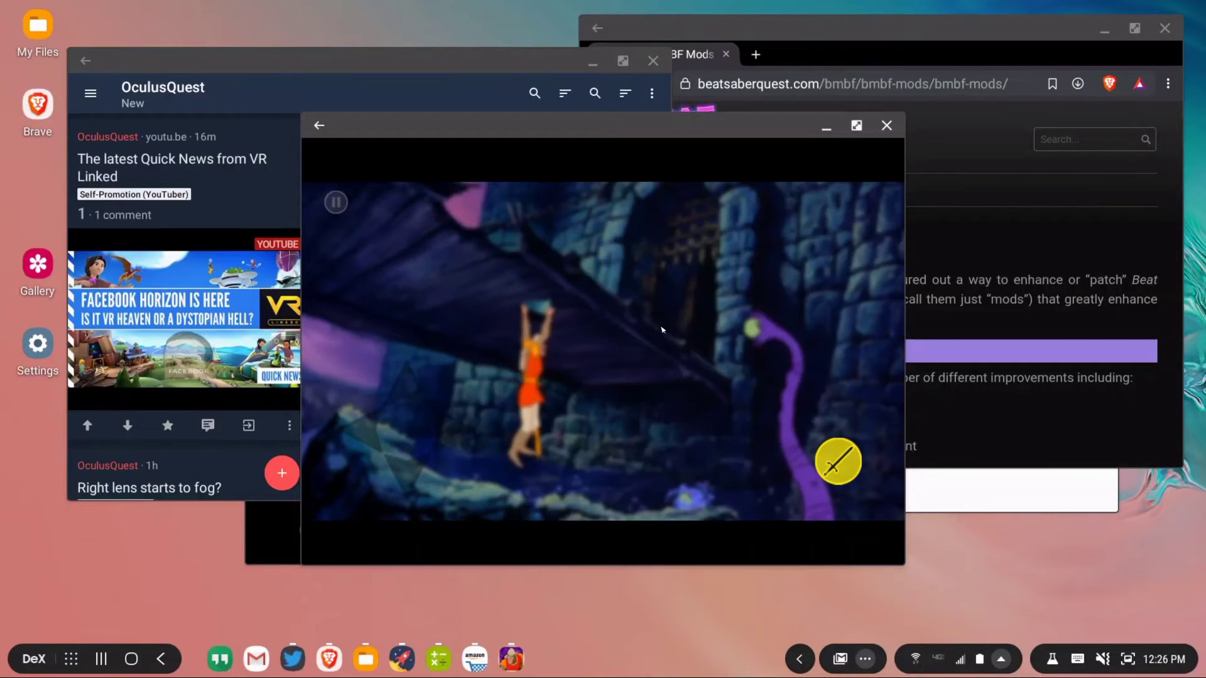
- Swing Dirk's sword at the rising tentacles, then close the Dragon's Lair window
{"action": "left_click", "coordinate": [849, 462]}
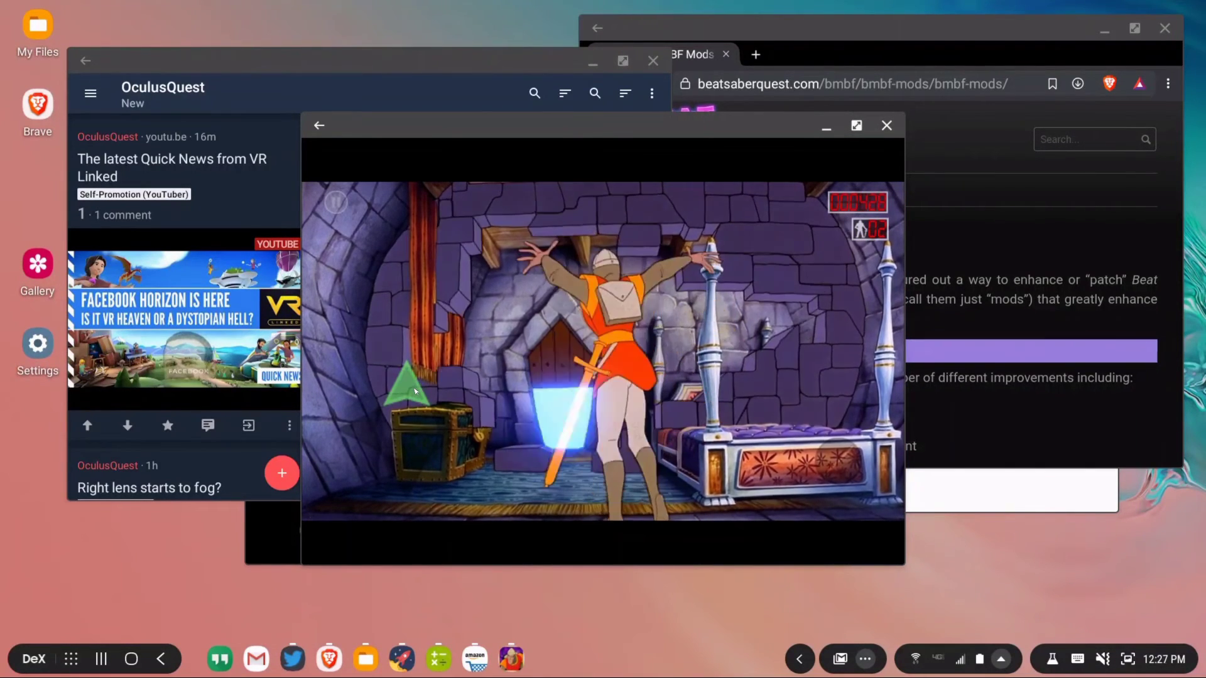
{"action": "left_click", "coordinate": [886, 127]}
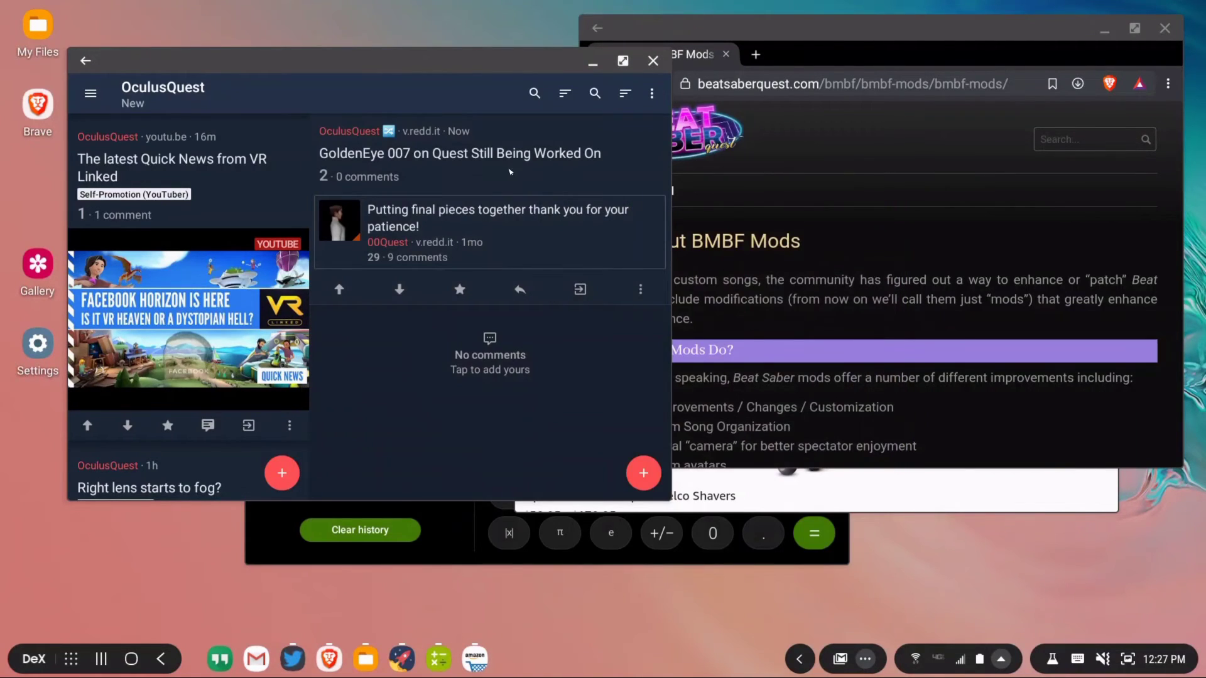
- Close the OculusQuest Reddit and Amazon windows, moving the browser window out of the way
{"action": "left_click", "coordinate": [653, 61]}
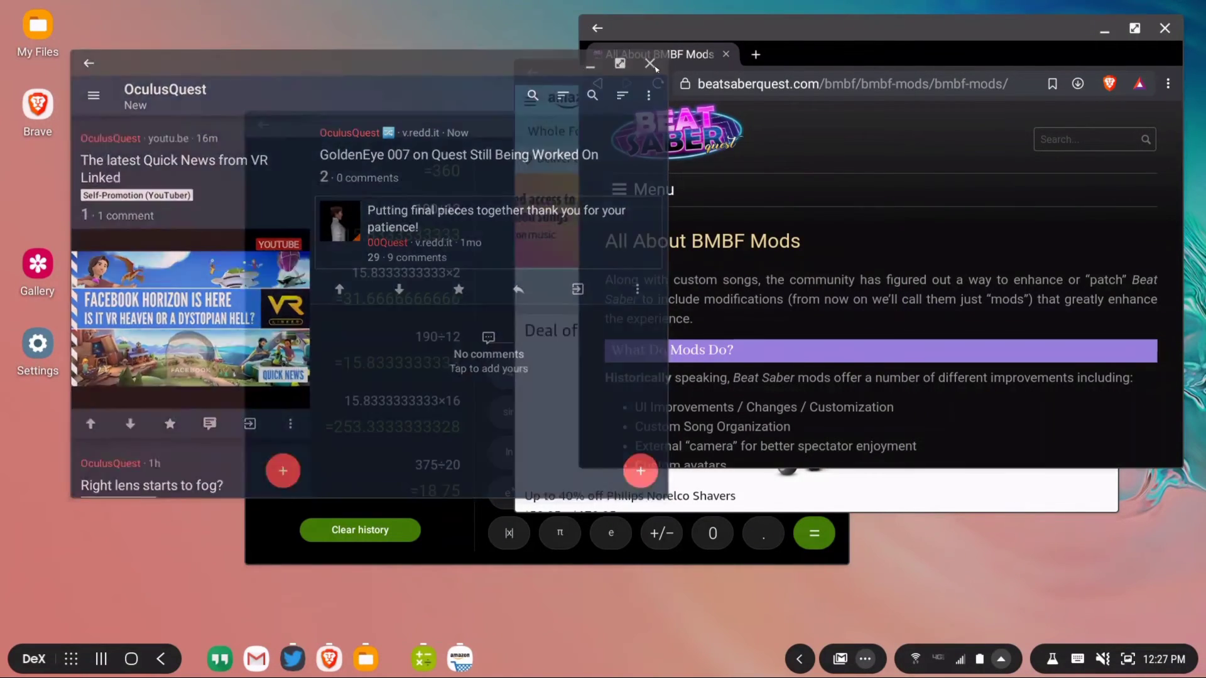
{"action": "left_click_drag", "start_coordinate": [911, 33], "coordinate": [832, 143]}
{"action": "left_click", "coordinate": [855, 76]}
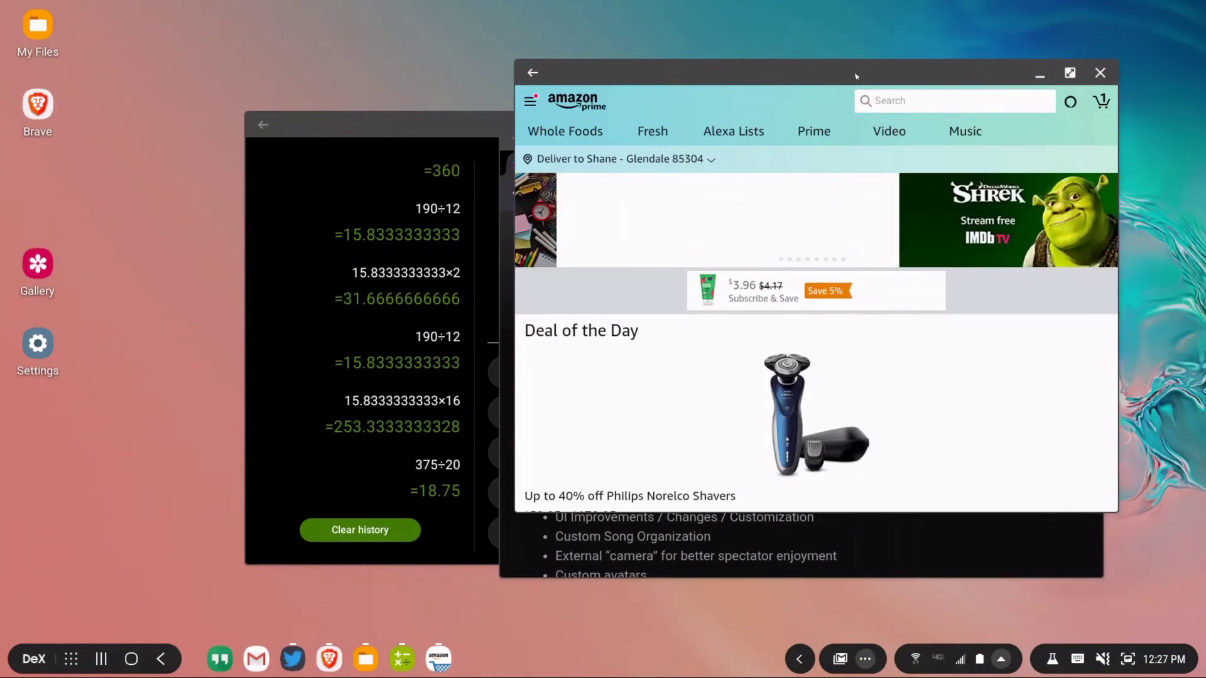
{"action": "left_click", "coordinate": [1100, 75]}
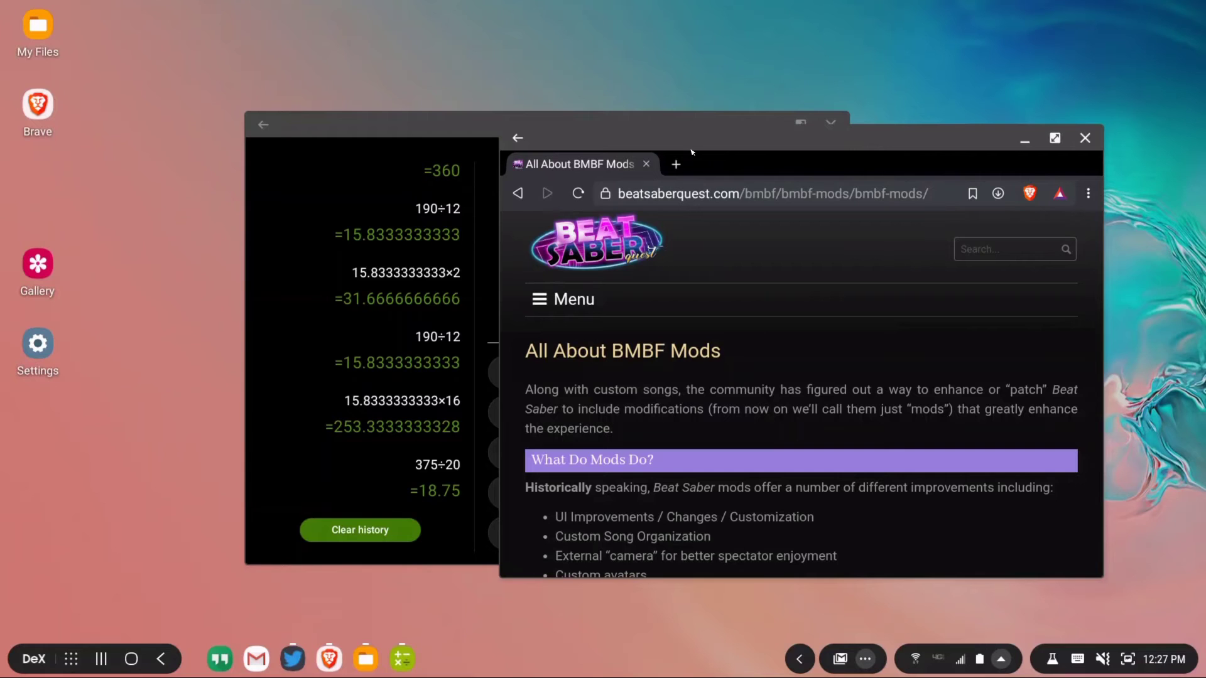
- Close the calculator and the Brave browser with Alt+F4, leaving the desktop empty
{"action": "left_click", "coordinate": [789, 121]}
{"action": "left_click", "coordinate": [830, 124]}
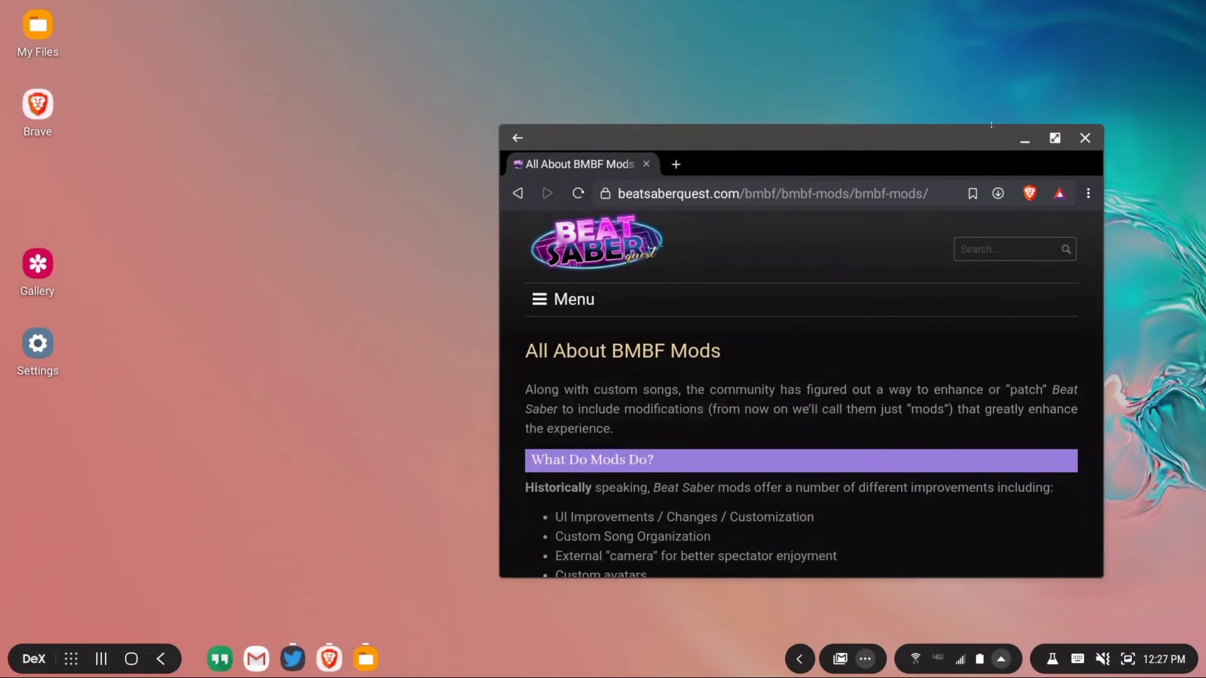
{"action": "key", "text": "alt+F4"}
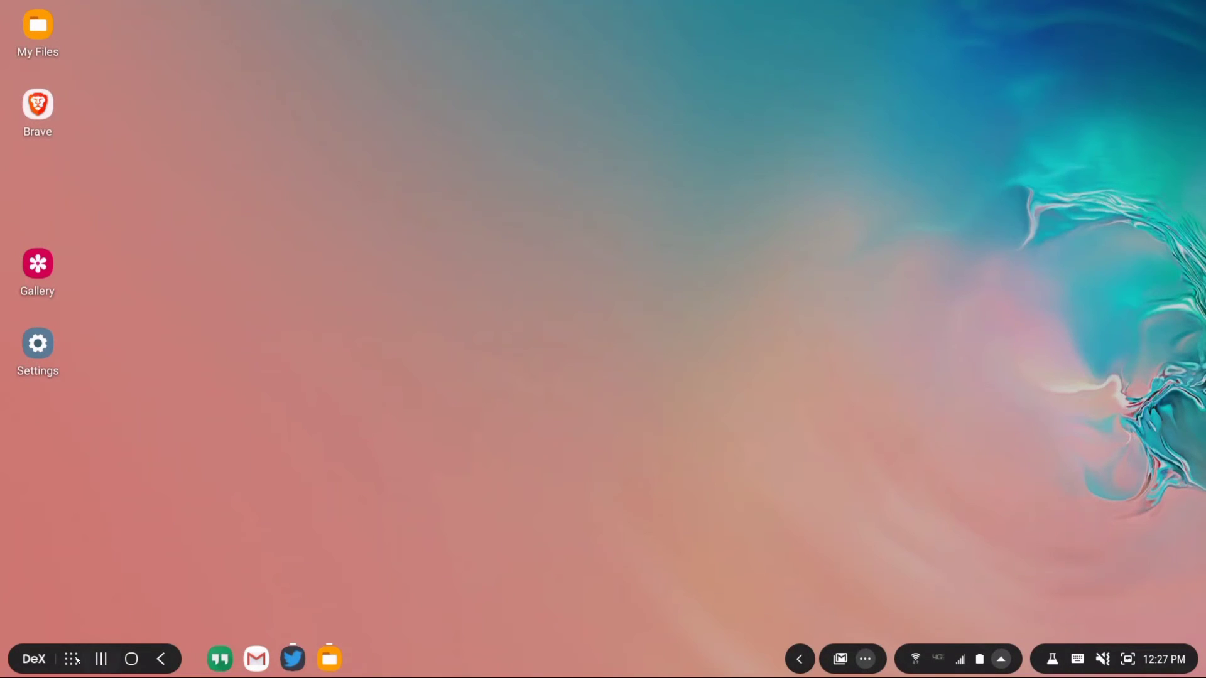
{"action": "left_click", "coordinate": [72, 659]}
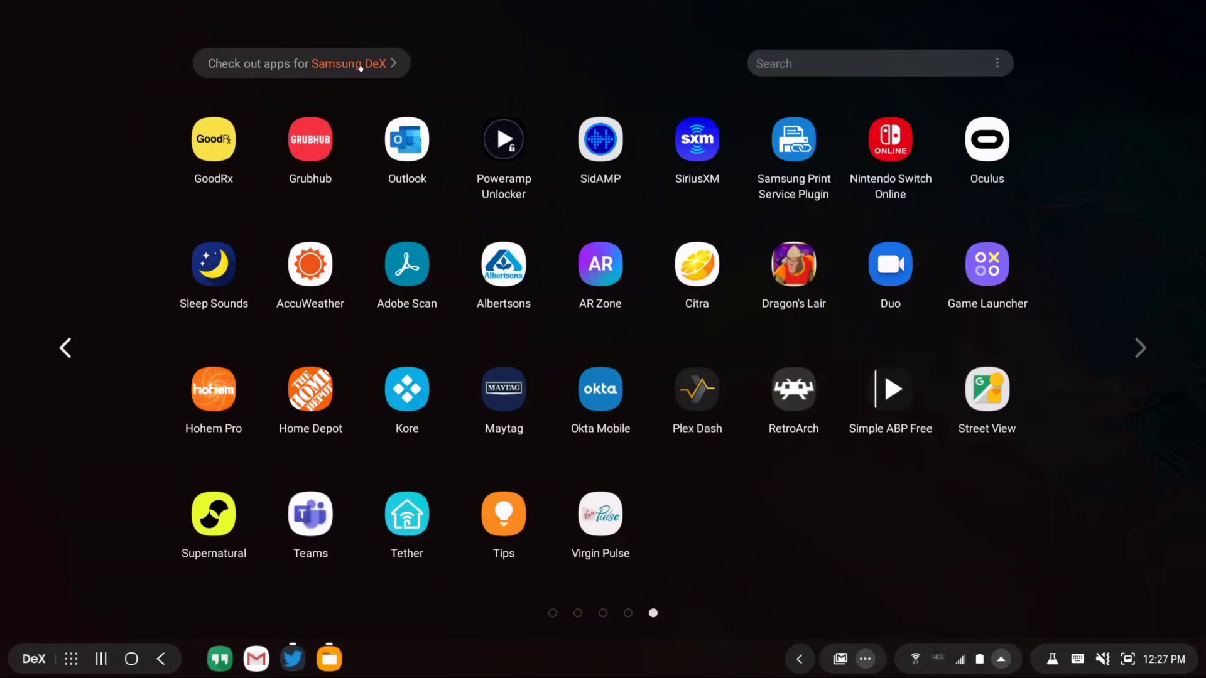
- Open 'Check out apps for Samsung DeX' and scroll through the 'Try these apps in DeX mode' page
{"action": "left_click", "coordinate": [368, 65]}
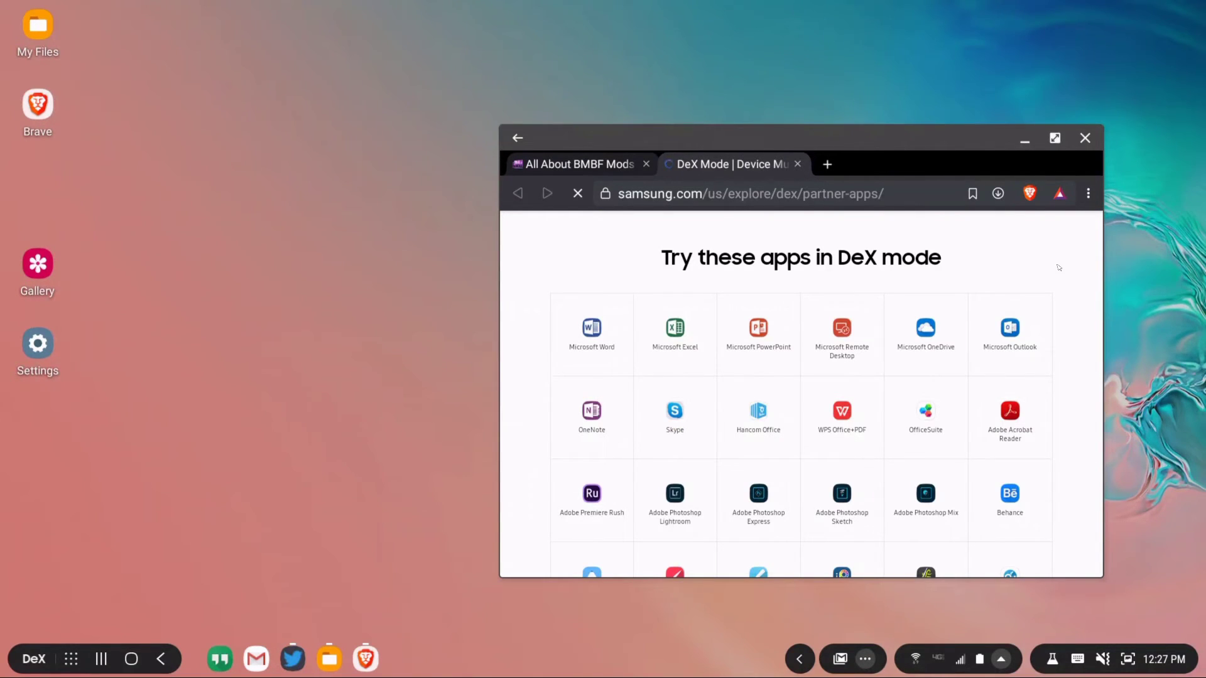
{"action": "scroll", "coordinate": [1062, 263], "scroll_direction": "down", "scroll_amount": 2}
{"action": "scroll", "coordinate": [1067, 267], "scroll_direction": "down", "scroll_amount": 2}
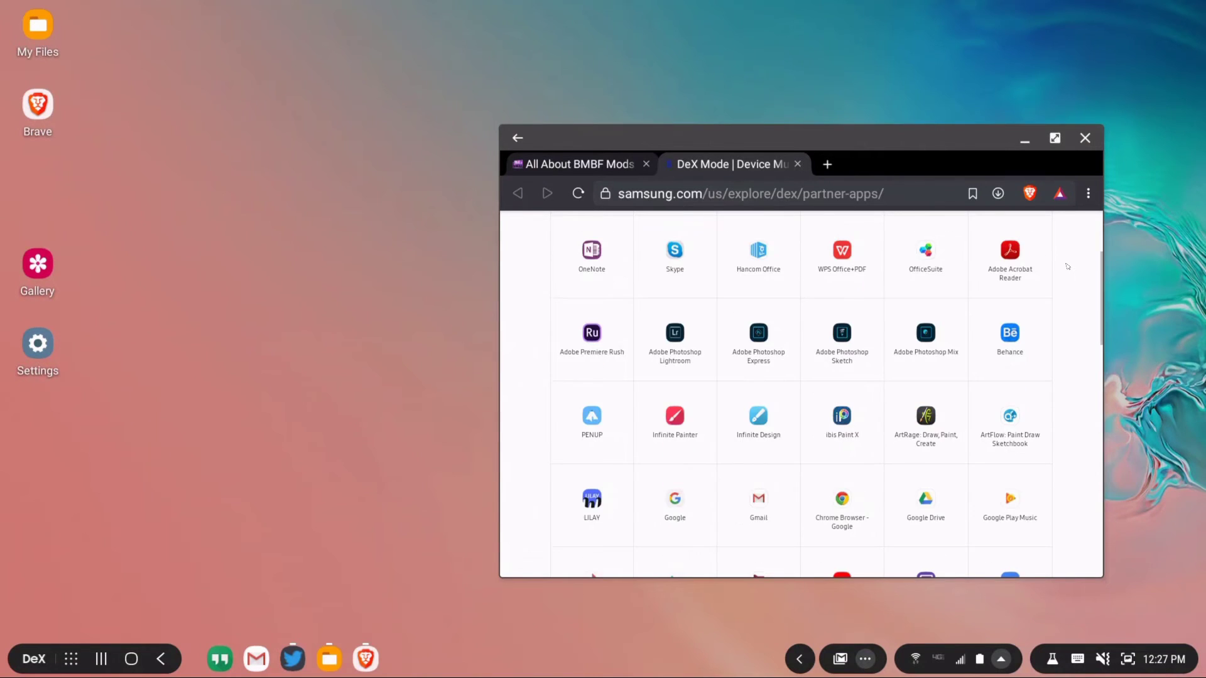
{"action": "scroll", "coordinate": [1067, 266], "scroll_direction": "down", "scroll_amount": 3}
{"action": "scroll", "coordinate": [1067, 266], "scroll_direction": "up", "scroll_amount": 4}
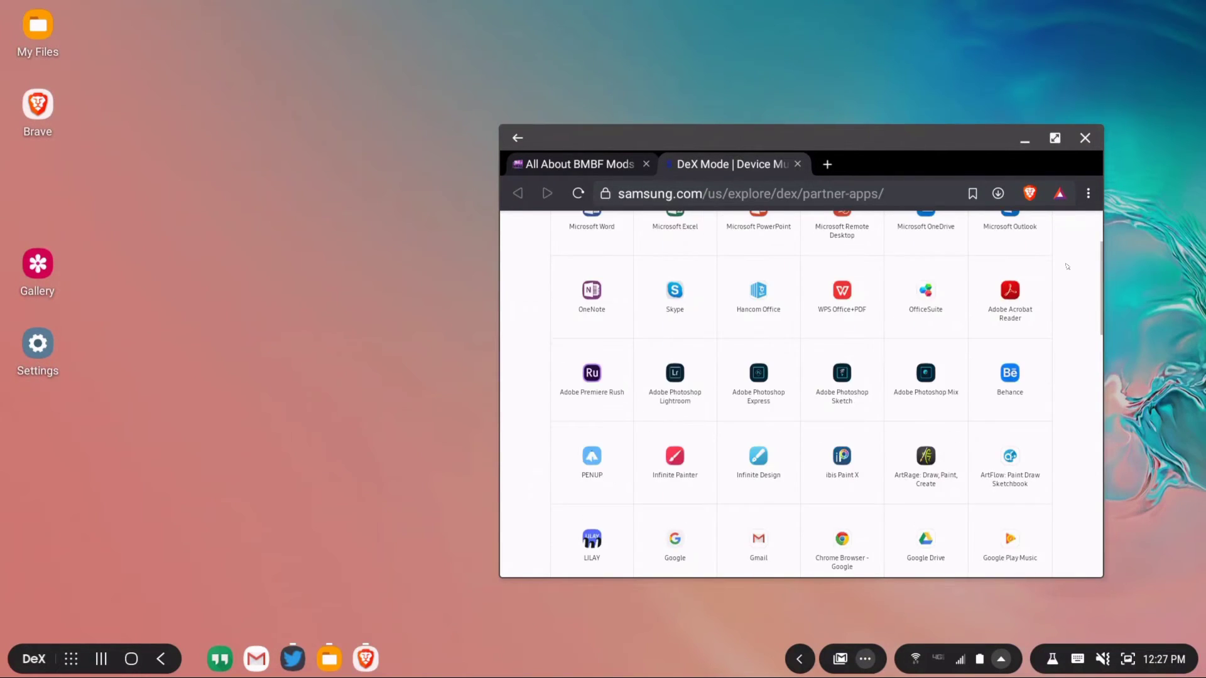
{"action": "scroll", "coordinate": [1067, 269], "scroll_direction": "up", "scroll_amount": 3}
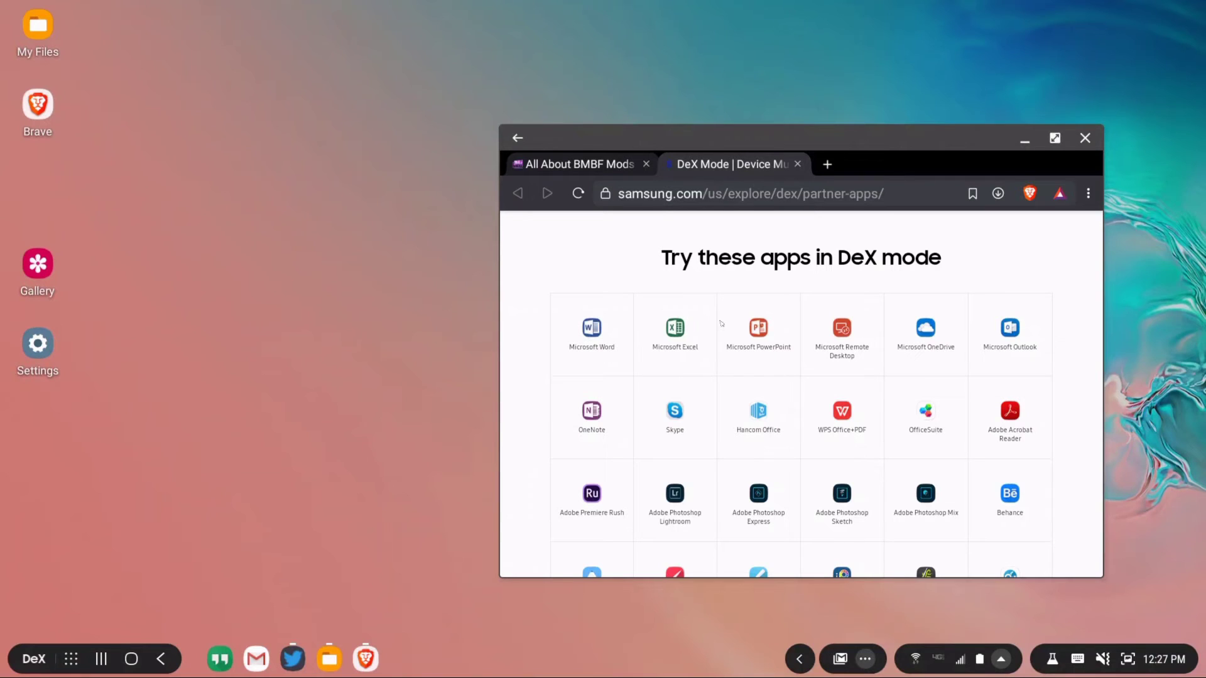
{"action": "scroll", "coordinate": [722, 323], "scroll_direction": "down", "scroll_amount": 5}
{"action": "scroll", "coordinate": [833, 331], "scroll_direction": "up", "scroll_amount": 5}
{"action": "left_click", "coordinate": [71, 659]}
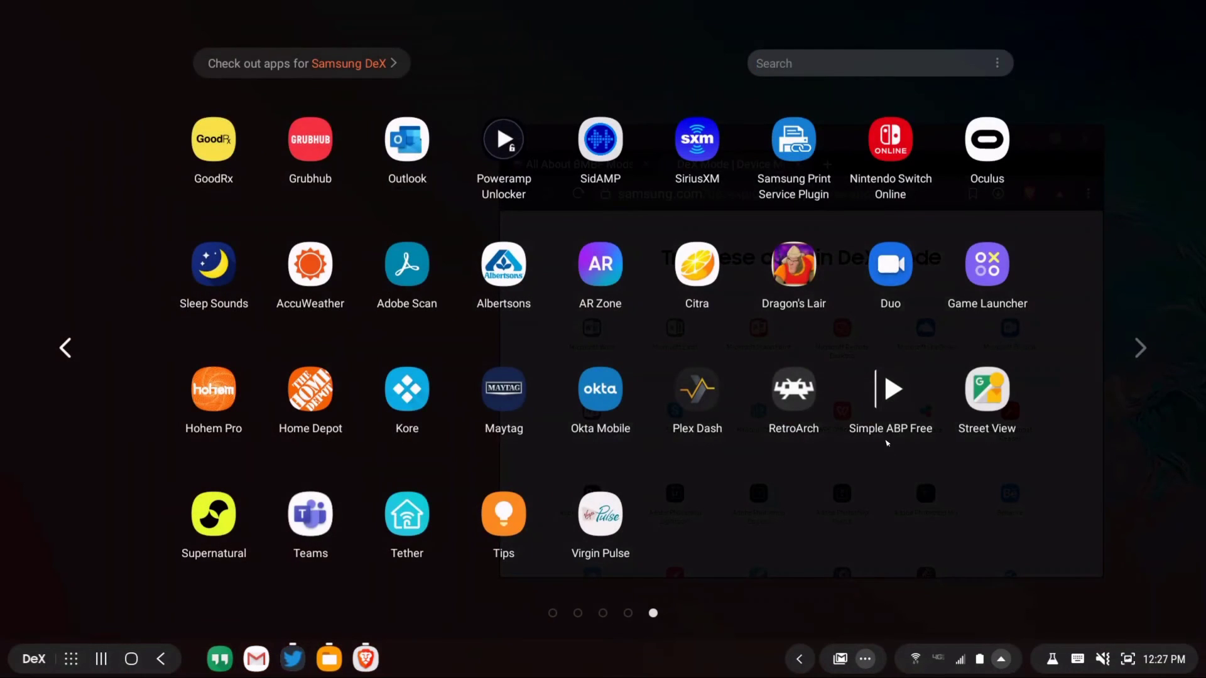
- Search the Play Store for 'microsoft word' and install Microsoft Word
{"action": "scroll", "coordinate": [678, 428], "scroll_direction": "up", "scroll_amount": 2}
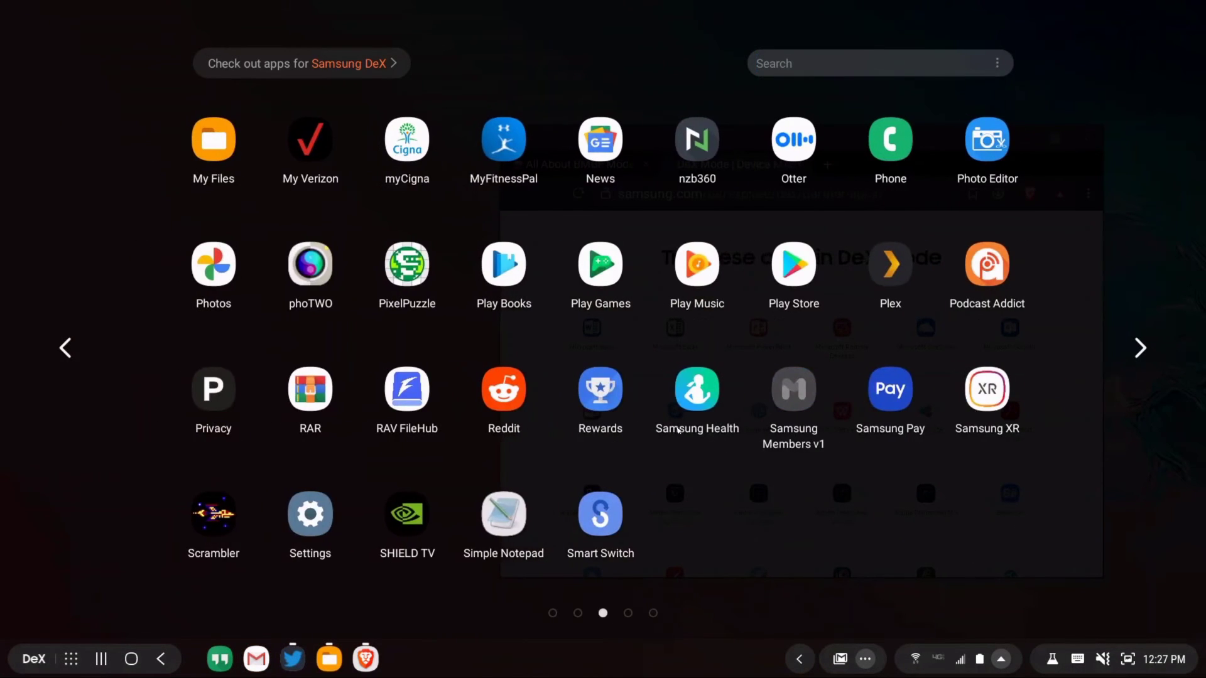
{"action": "left_click", "coordinate": [818, 263]}
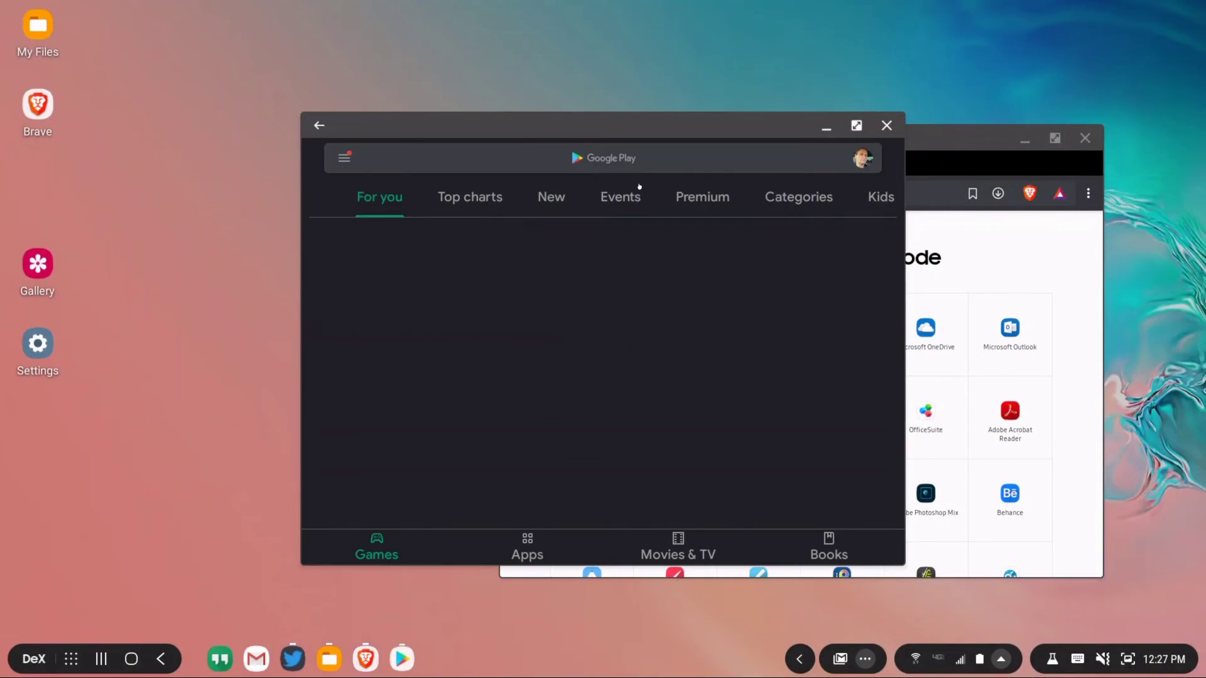
{"action": "left_click", "coordinate": [528, 164]}
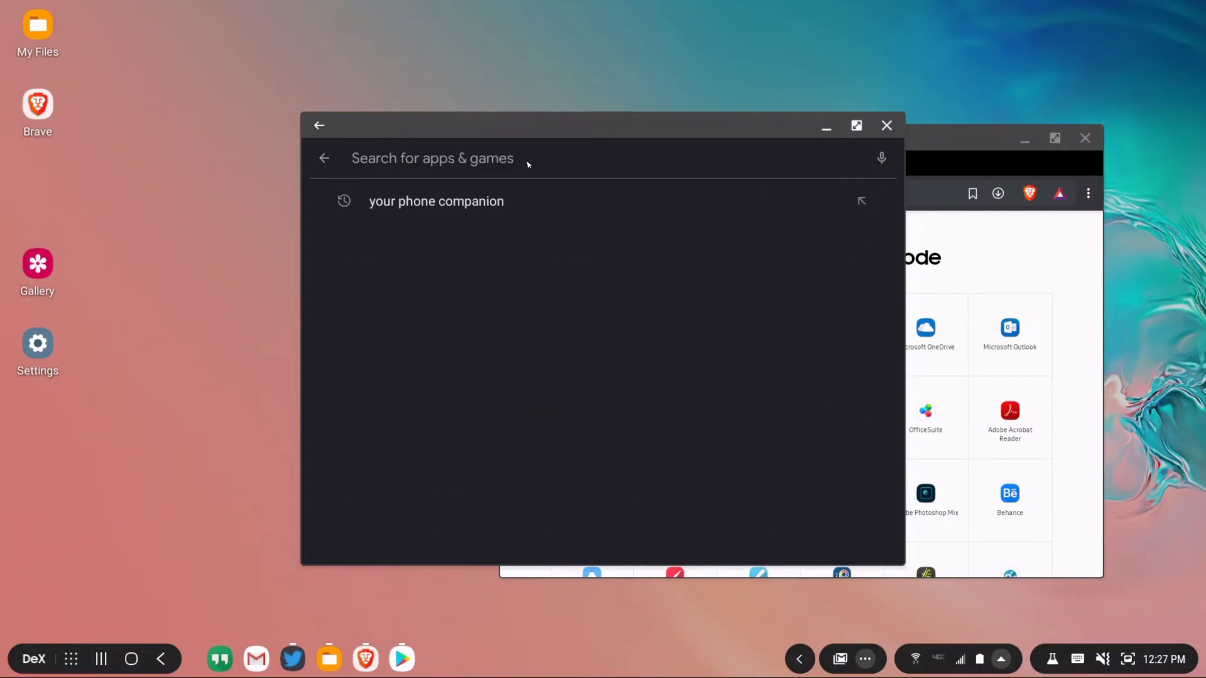
{"action": "type", "text": "microsoft word"}
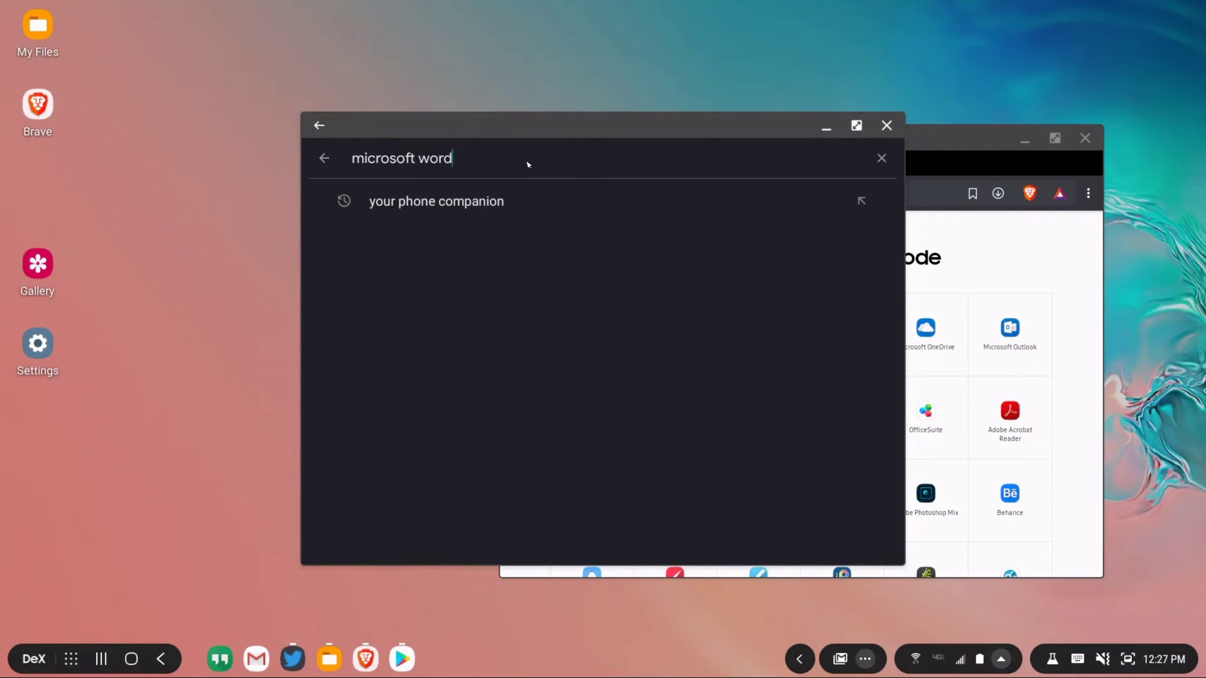
{"action": "key", "text": "Return"}
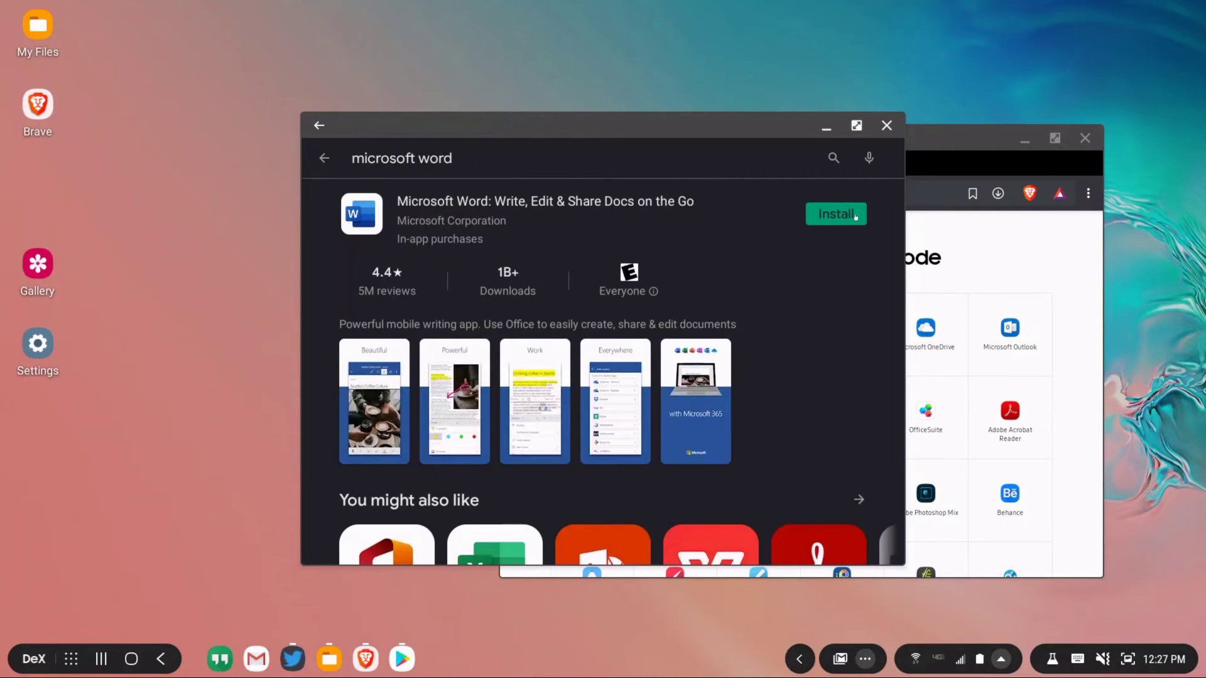
{"action": "left_click", "coordinate": [853, 215]}
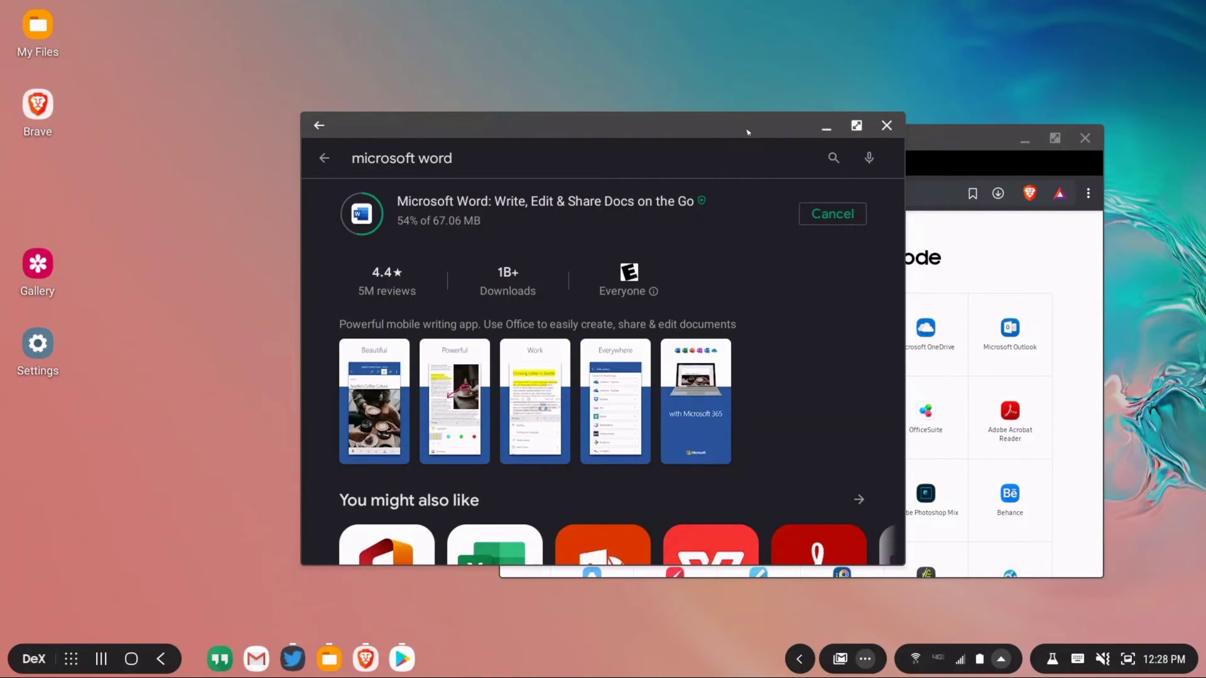
- Close the browser and My Files windows, then launch the newly installed Word
{"action": "left_click", "coordinate": [984, 148]}
{"action": "left_click", "coordinate": [1084, 137]}
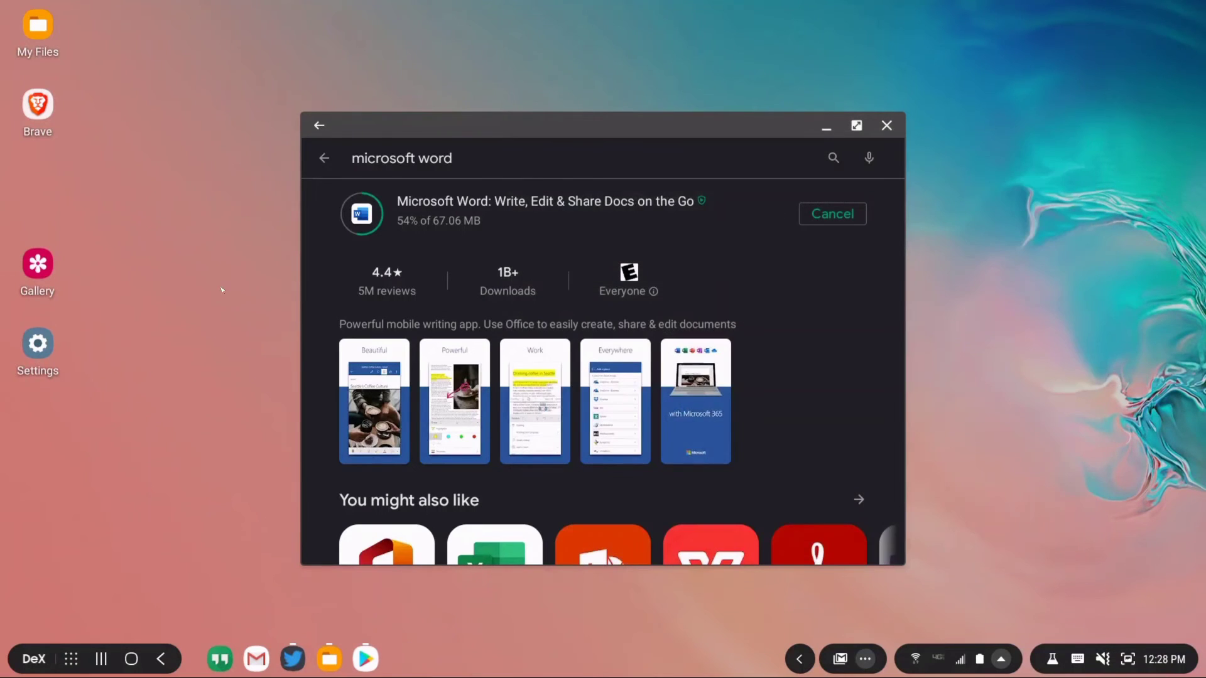
{"action": "left_click", "coordinate": [329, 658]}
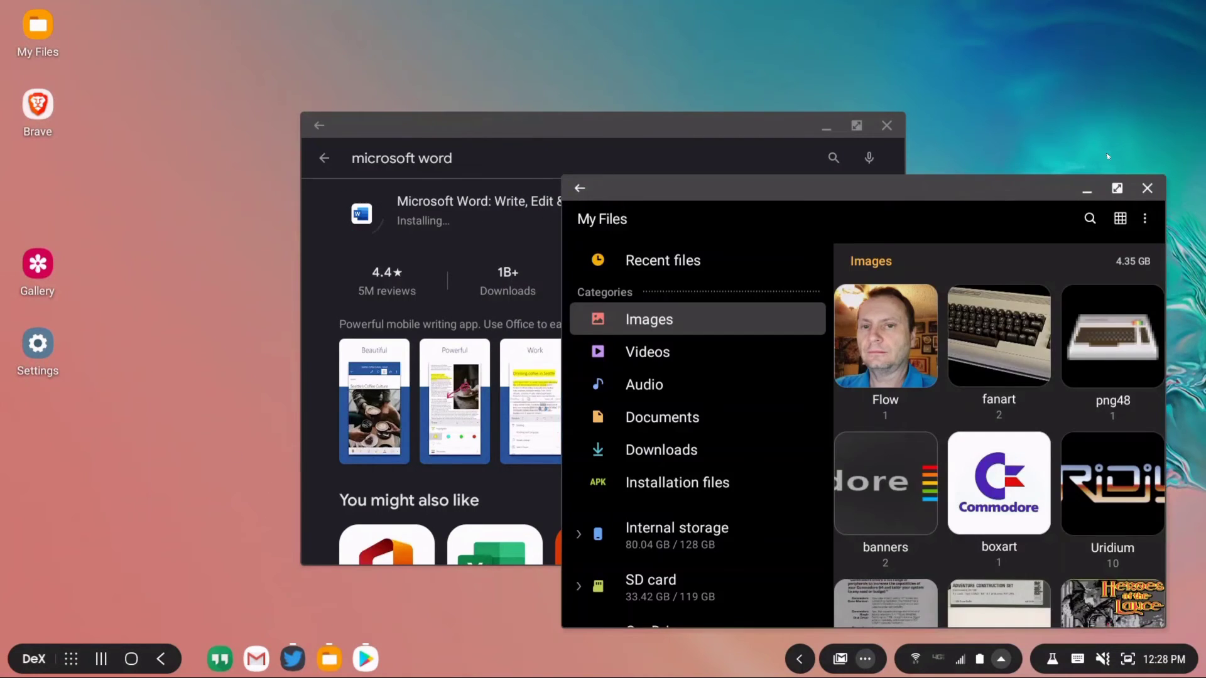
{"action": "left_click", "coordinate": [1148, 189]}
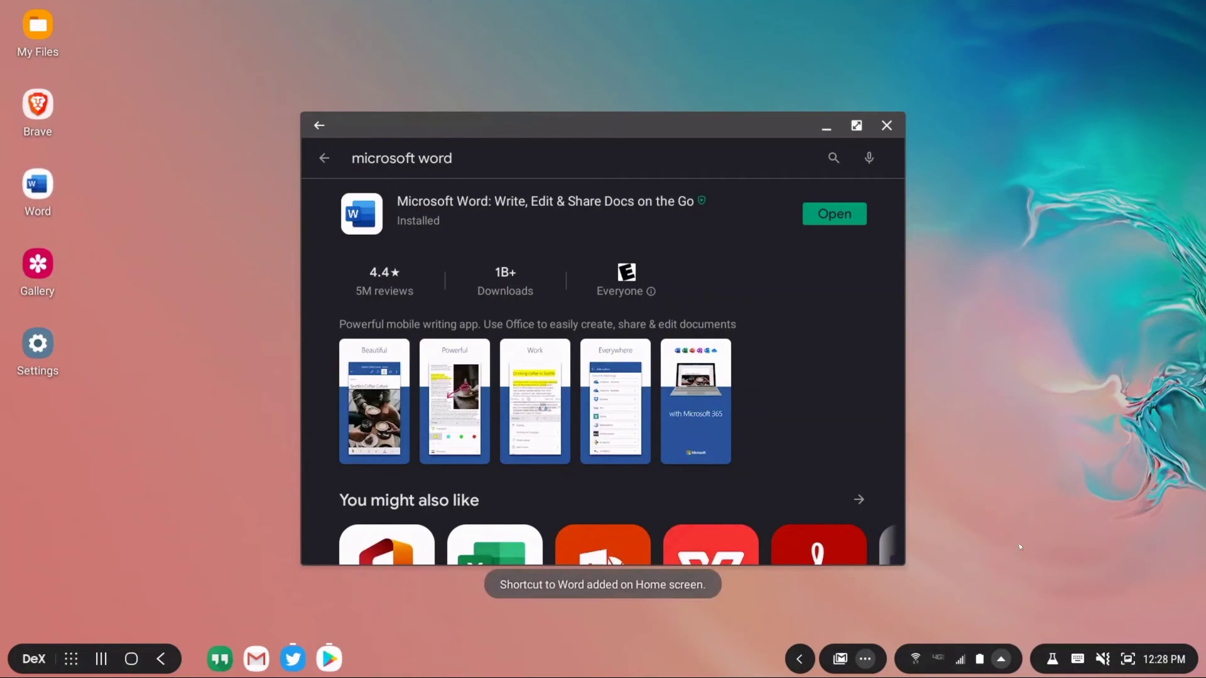
{"action": "left_click", "coordinate": [843, 215]}
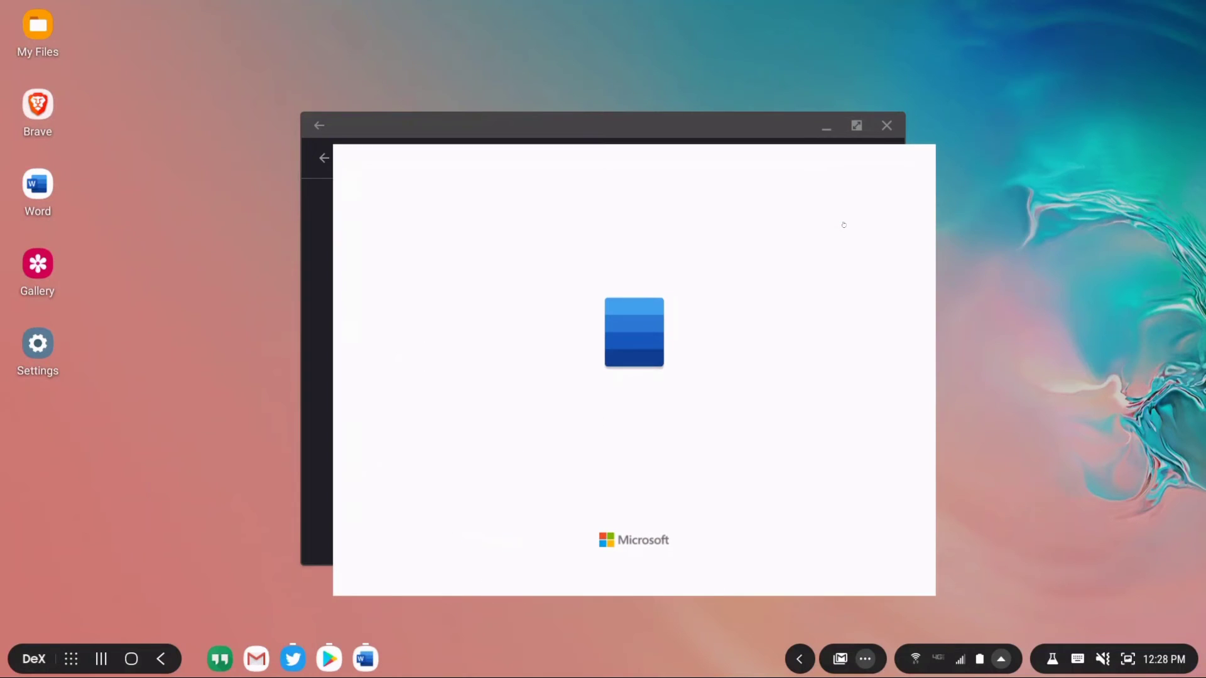
- Maximize Word, continue without premium, and dismiss the privacy and diagnostic-data notices
{"action": "left_click", "coordinate": [887, 157]}
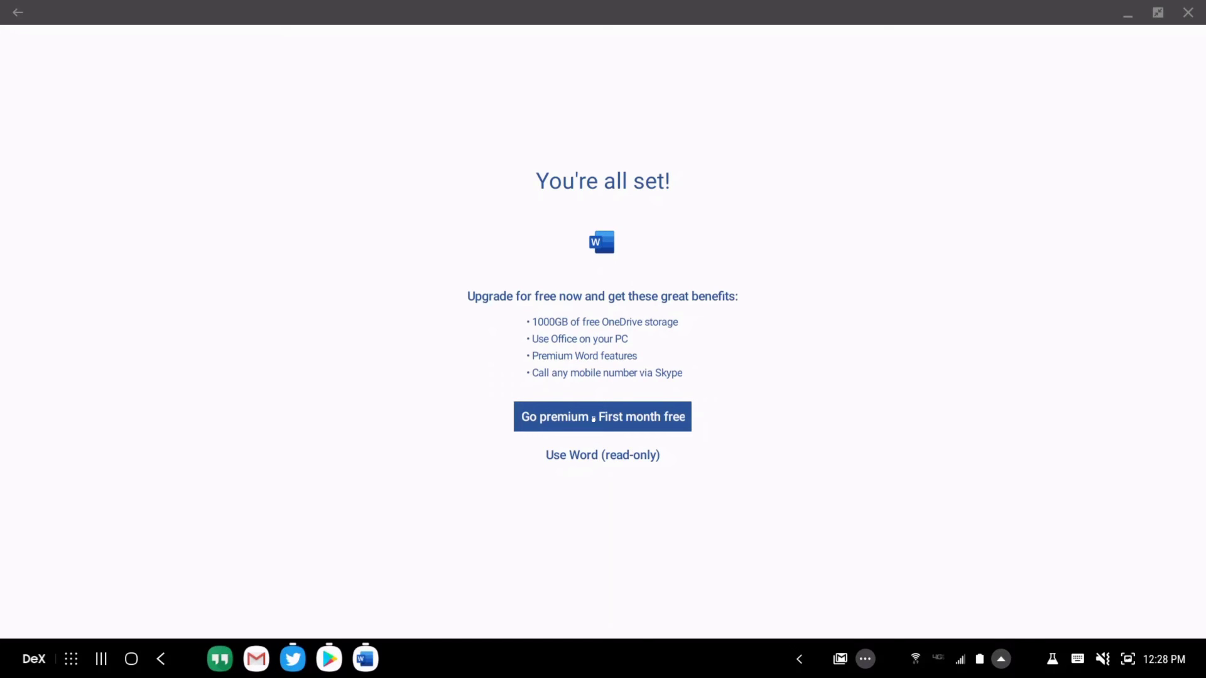
{"action": "left_click", "coordinate": [588, 462]}
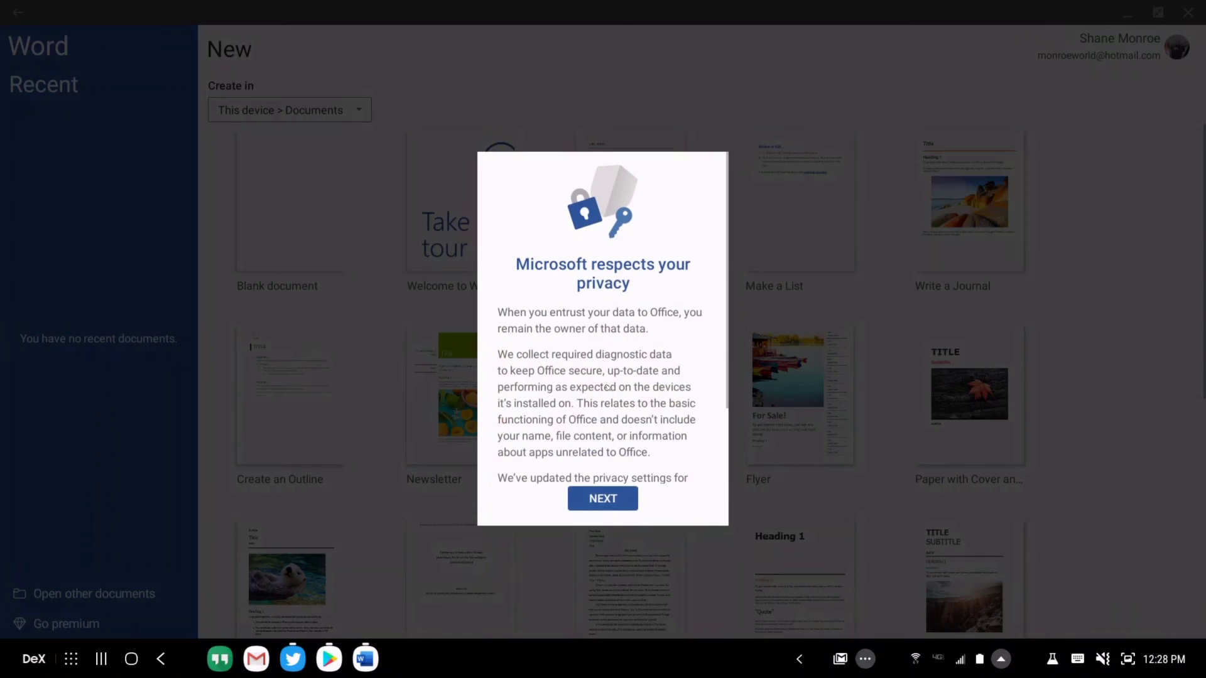
{"action": "left_click", "coordinate": [600, 498]}
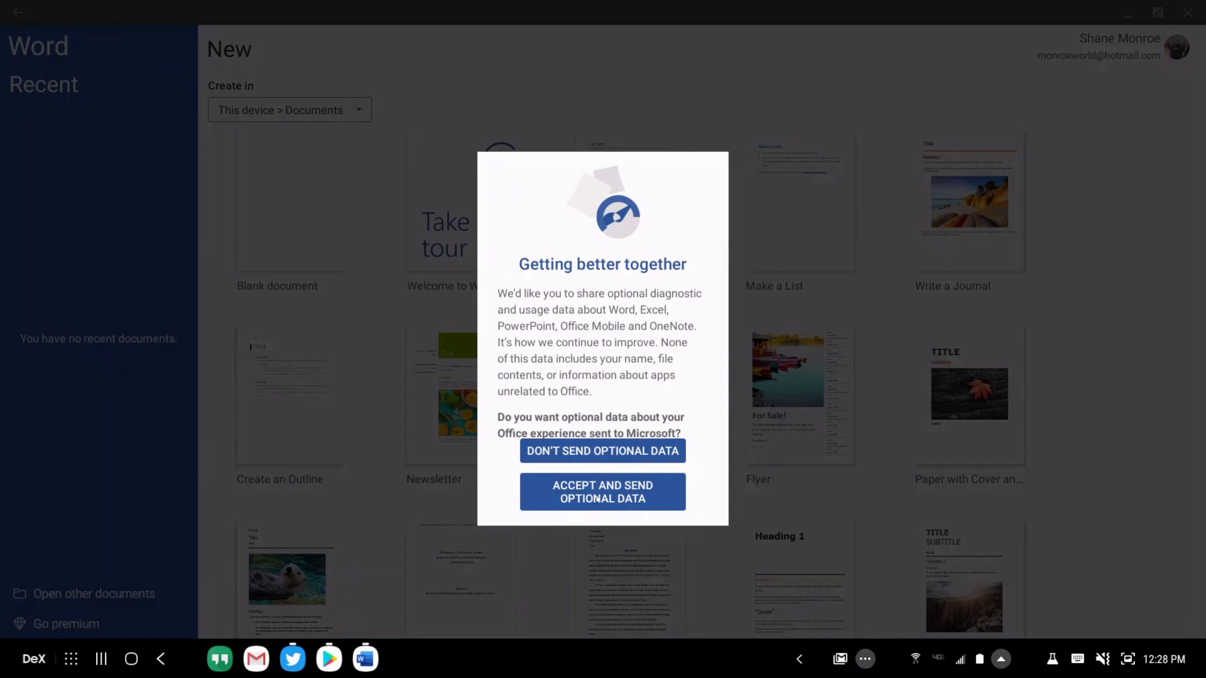
{"action": "left_click", "coordinate": [629, 451]}
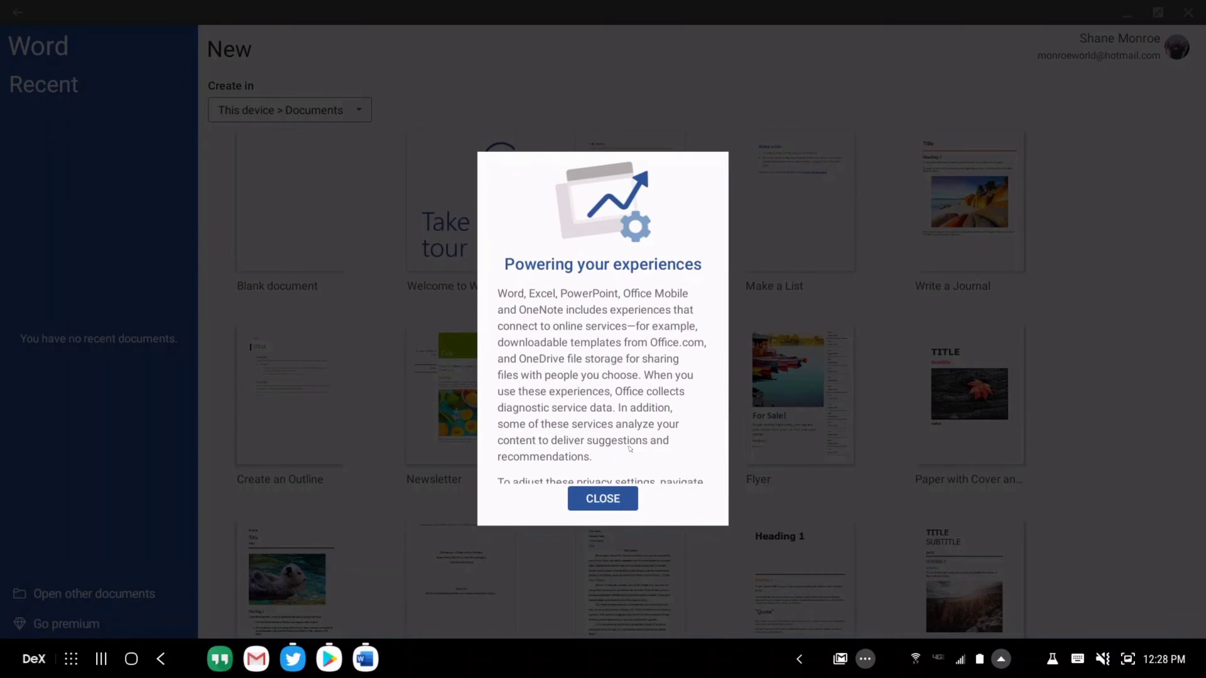
{"action": "left_click", "coordinate": [595, 498]}
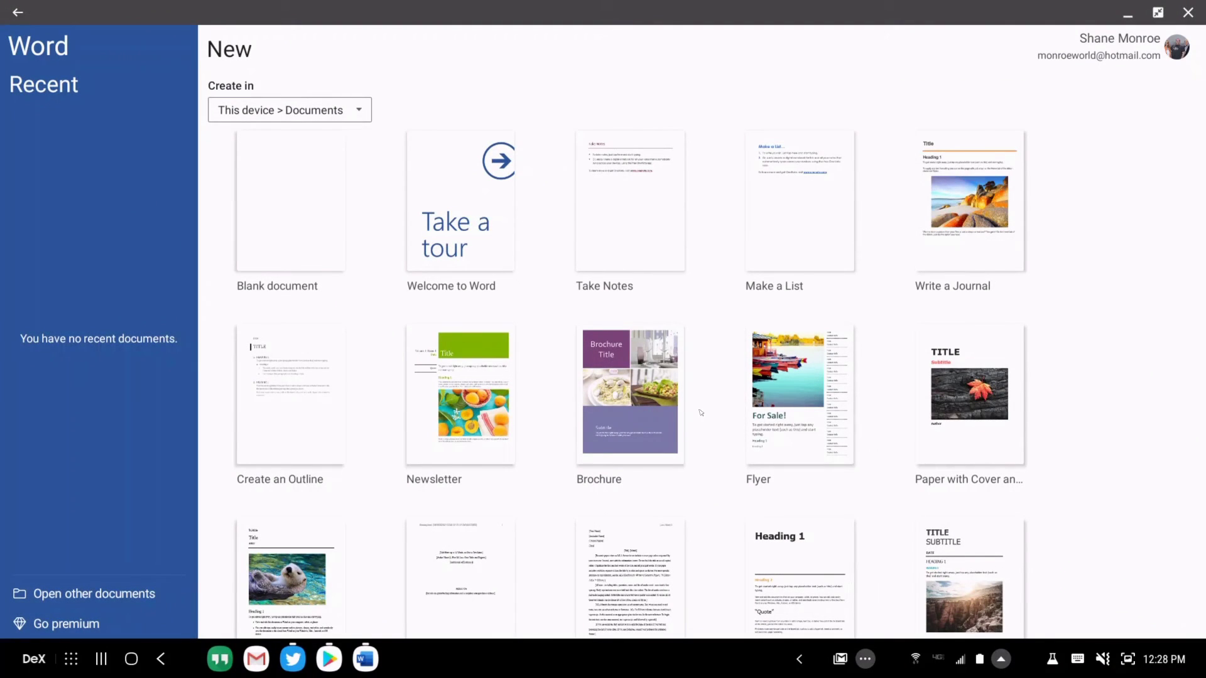
- Try the Newsletter, Take a tour, Blank and Take Notes templates, dismiss each subscription prompt, then go to Open
{"action": "left_click", "coordinate": [459, 405]}
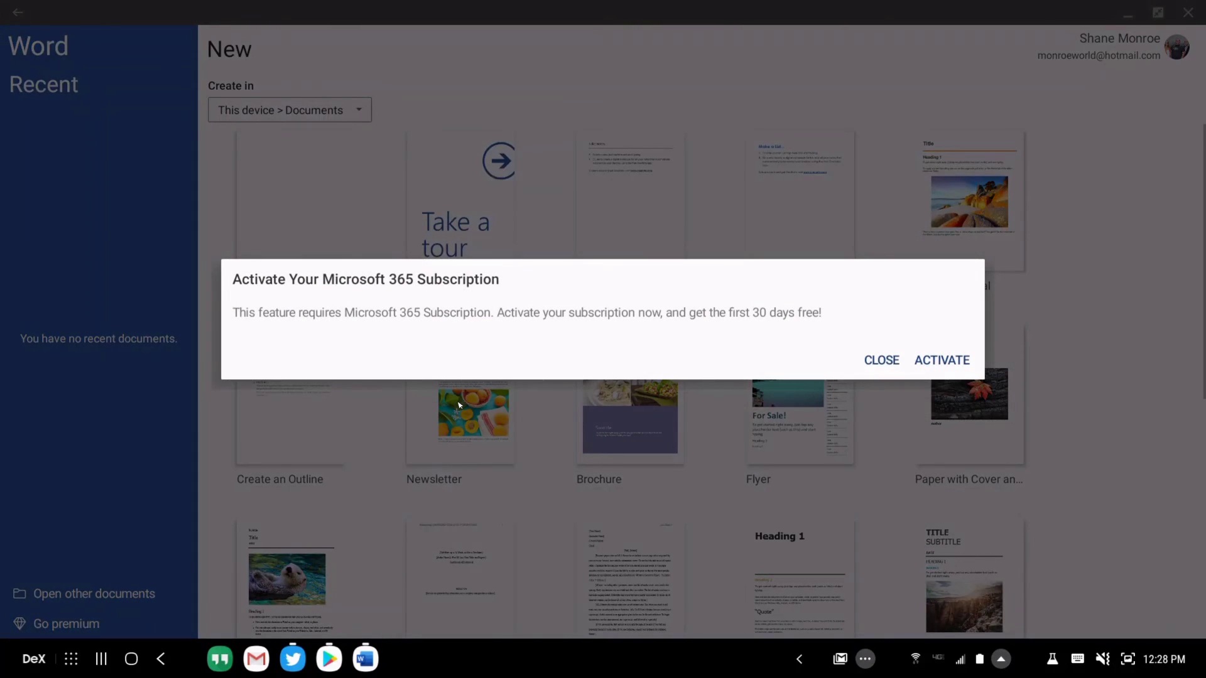
{"action": "left_click", "coordinate": [881, 361]}
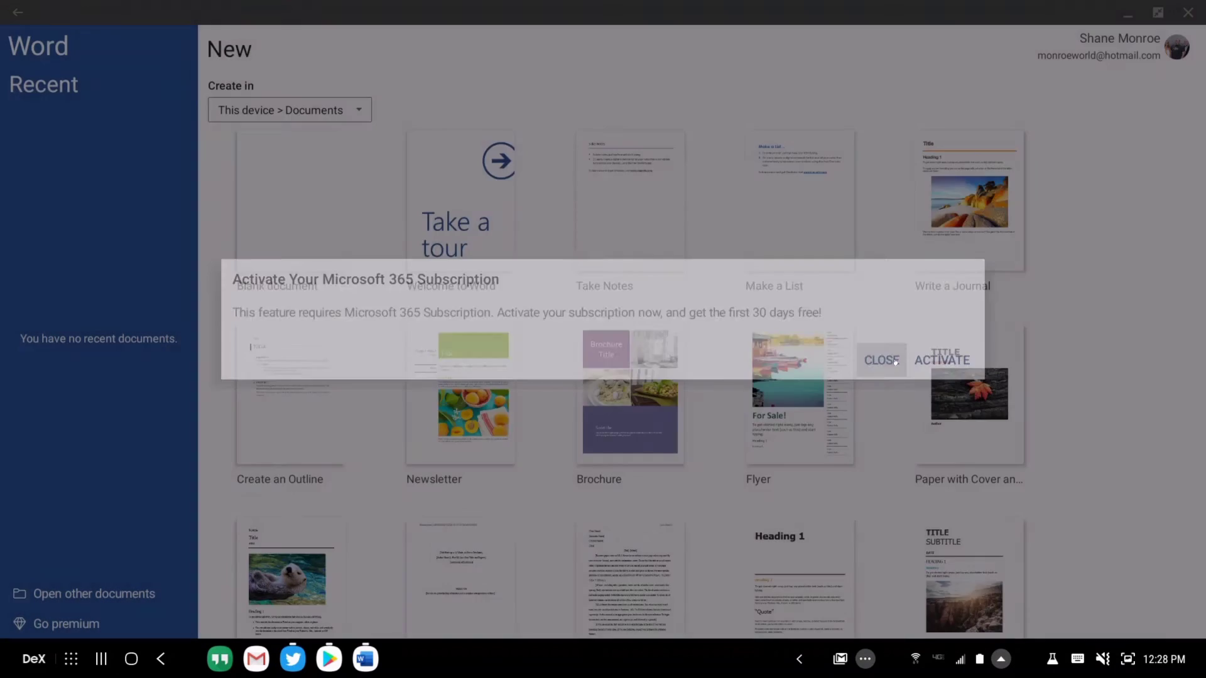
{"action": "left_click", "coordinate": [490, 277]}
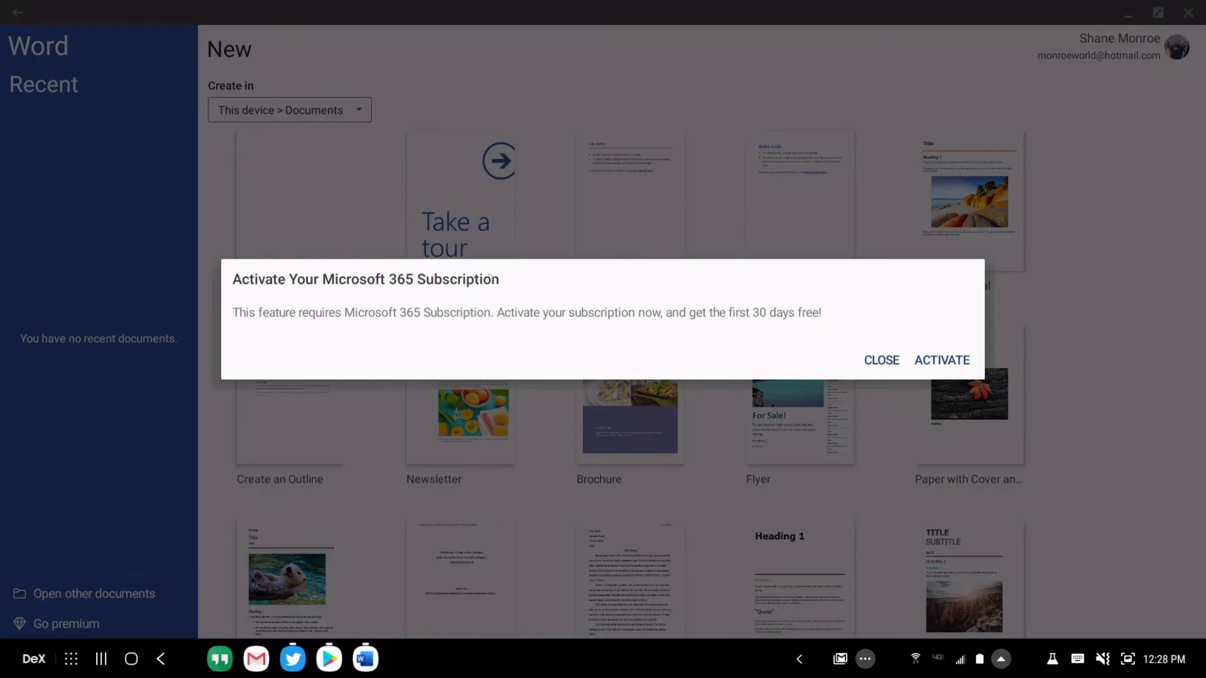
{"action": "left_click", "coordinate": [881, 360]}
{"action": "left_click", "coordinate": [345, 215]}
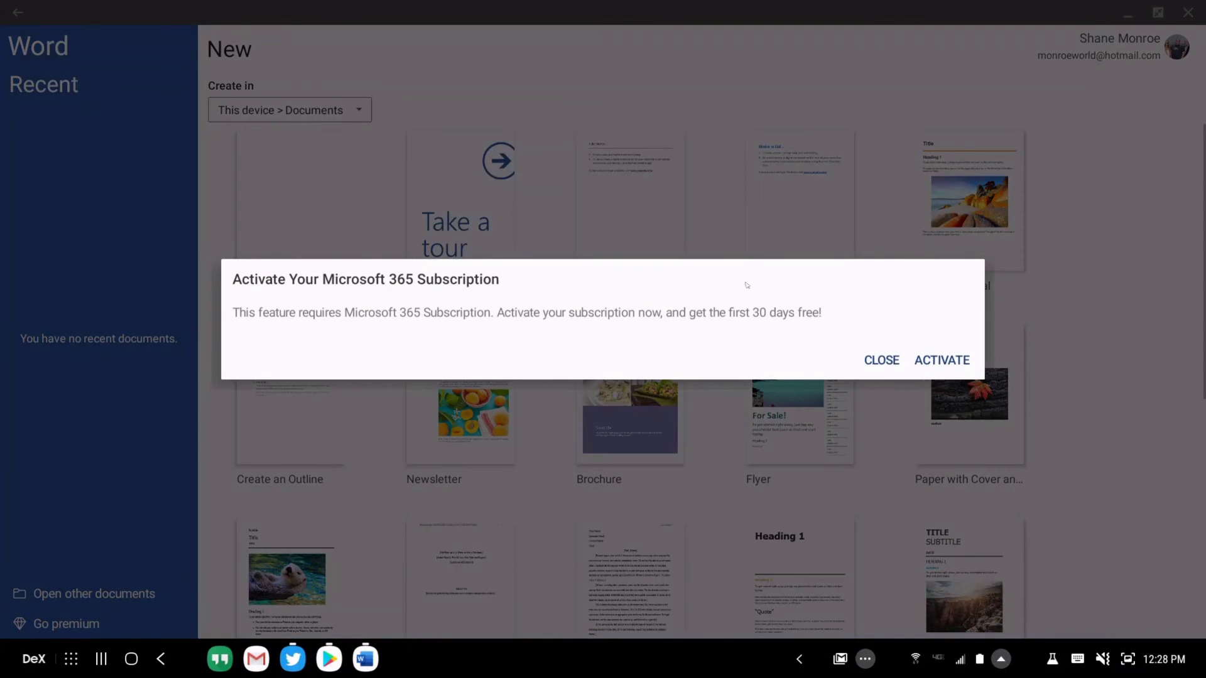
{"action": "left_click", "coordinate": [969, 91]}
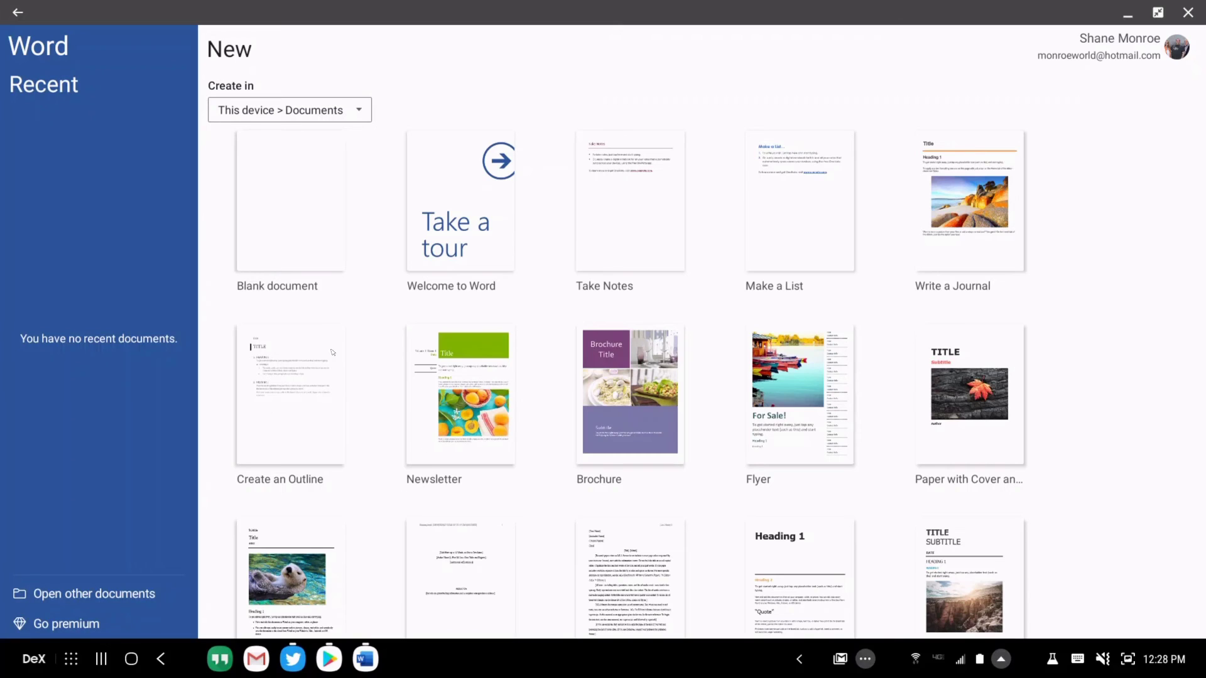
{"action": "left_click", "coordinate": [637, 208]}
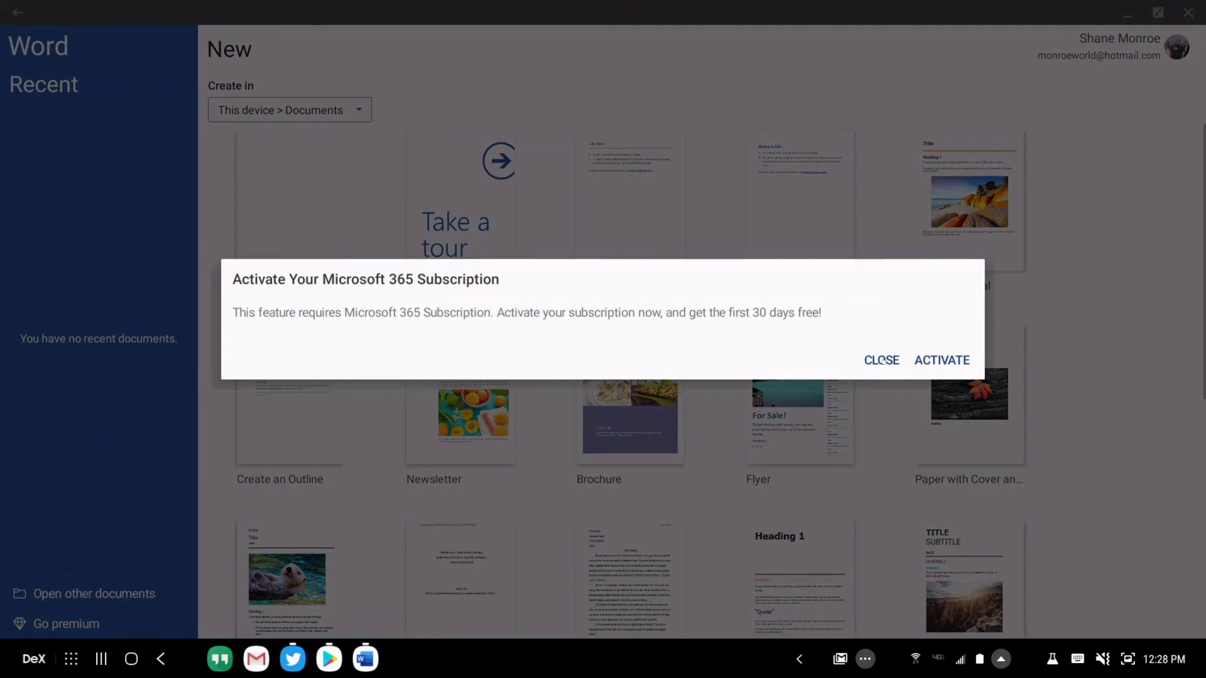
{"action": "left_click", "coordinate": [882, 360]}
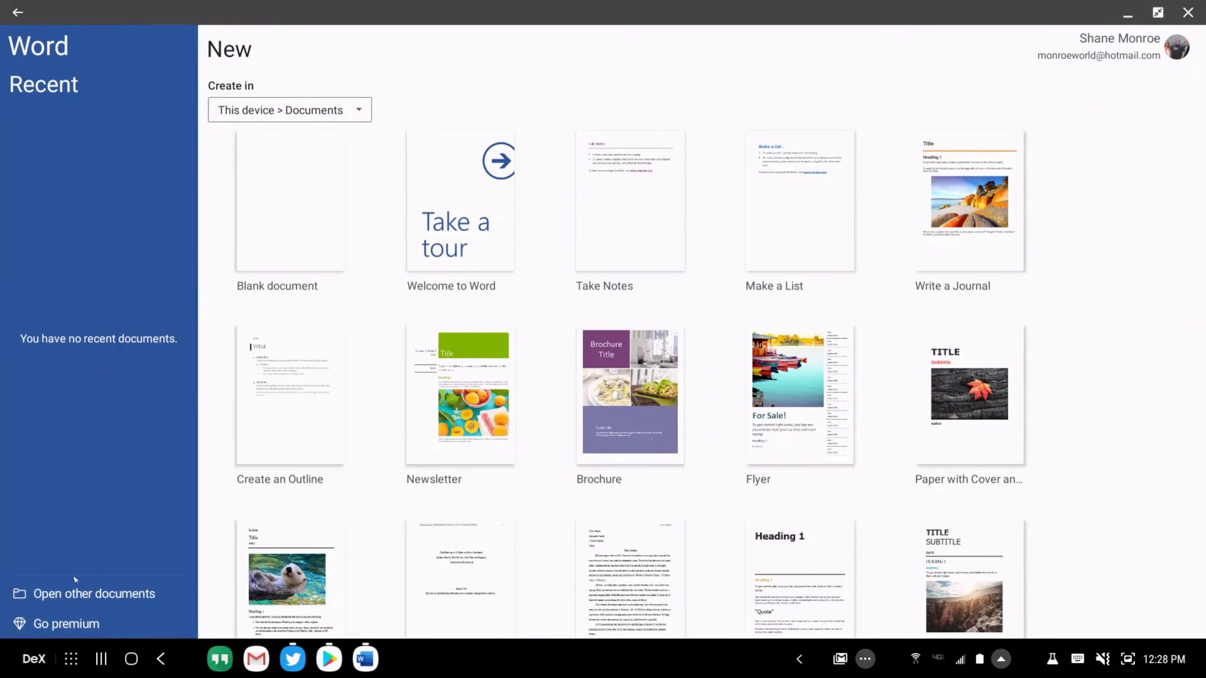
{"action": "left_click", "coordinate": [72, 601]}
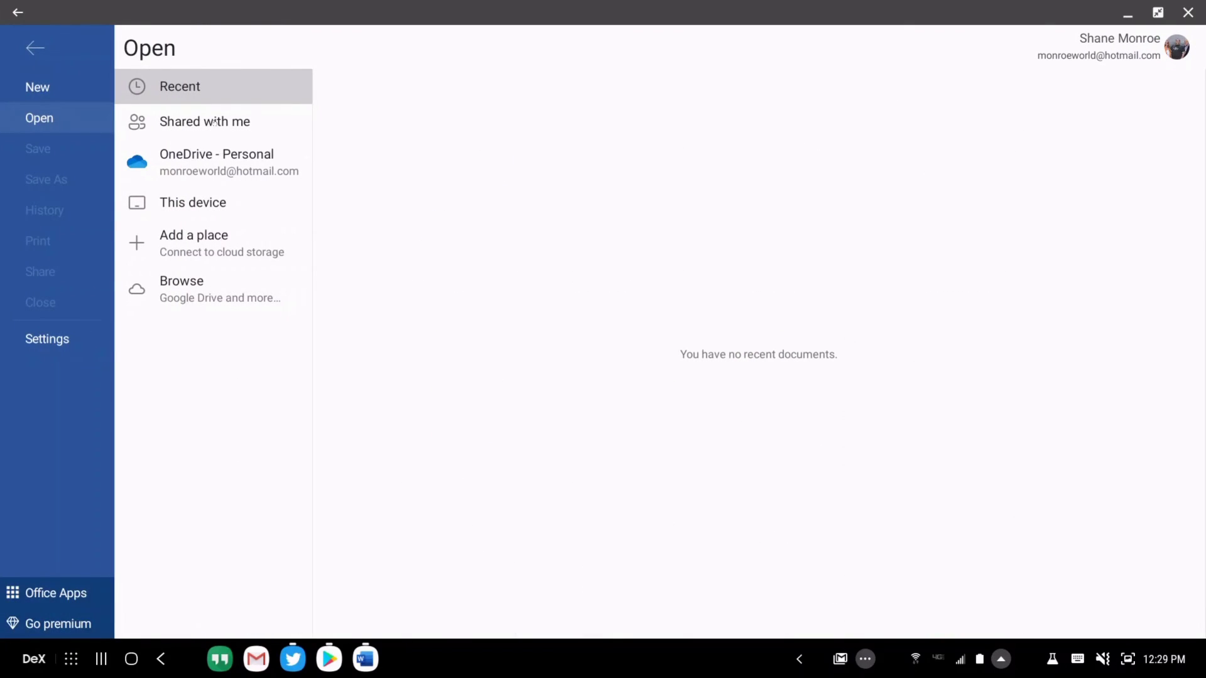
- Open Document.docx from OneDrive - Personal > Documents, click after 'This is a test', and restore the window
{"action": "left_click", "coordinate": [227, 158]}
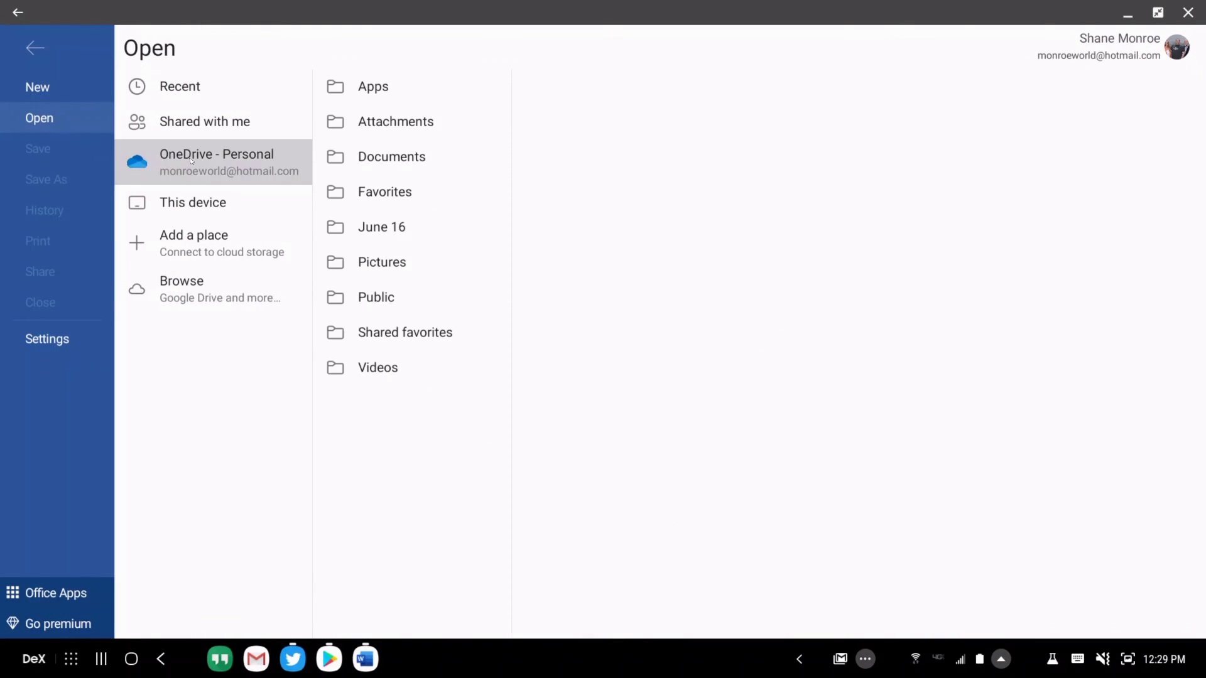
{"action": "left_click", "coordinate": [375, 157]}
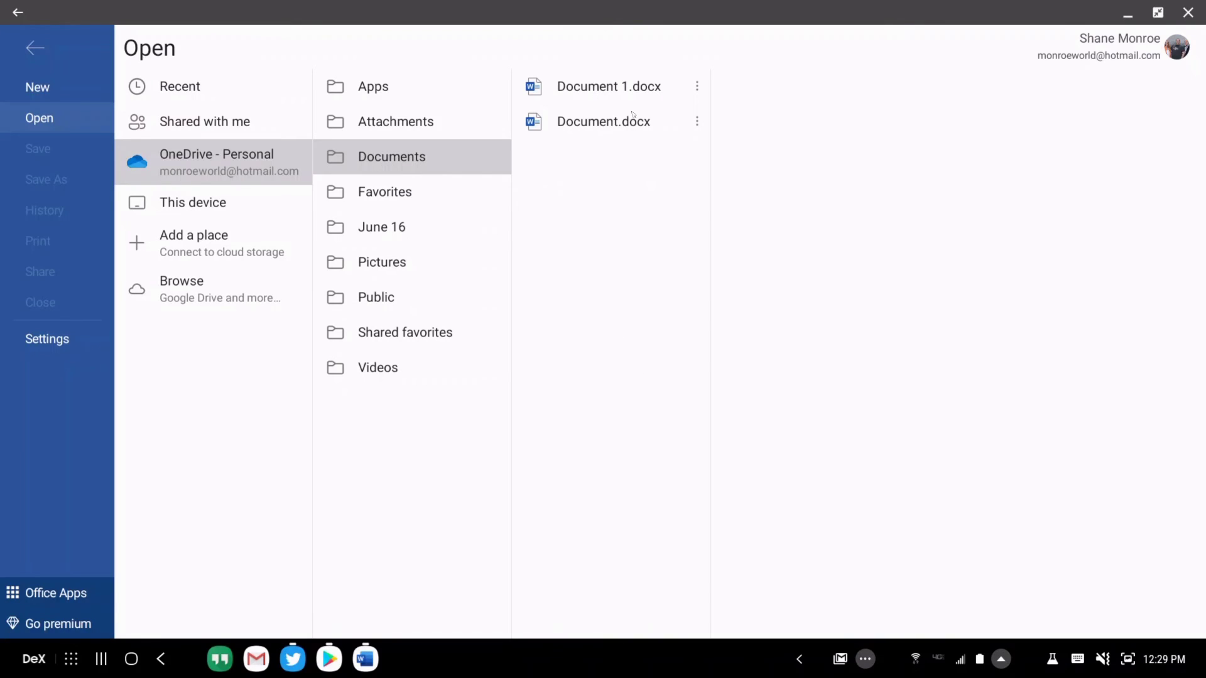
{"action": "left_click", "coordinate": [632, 116]}
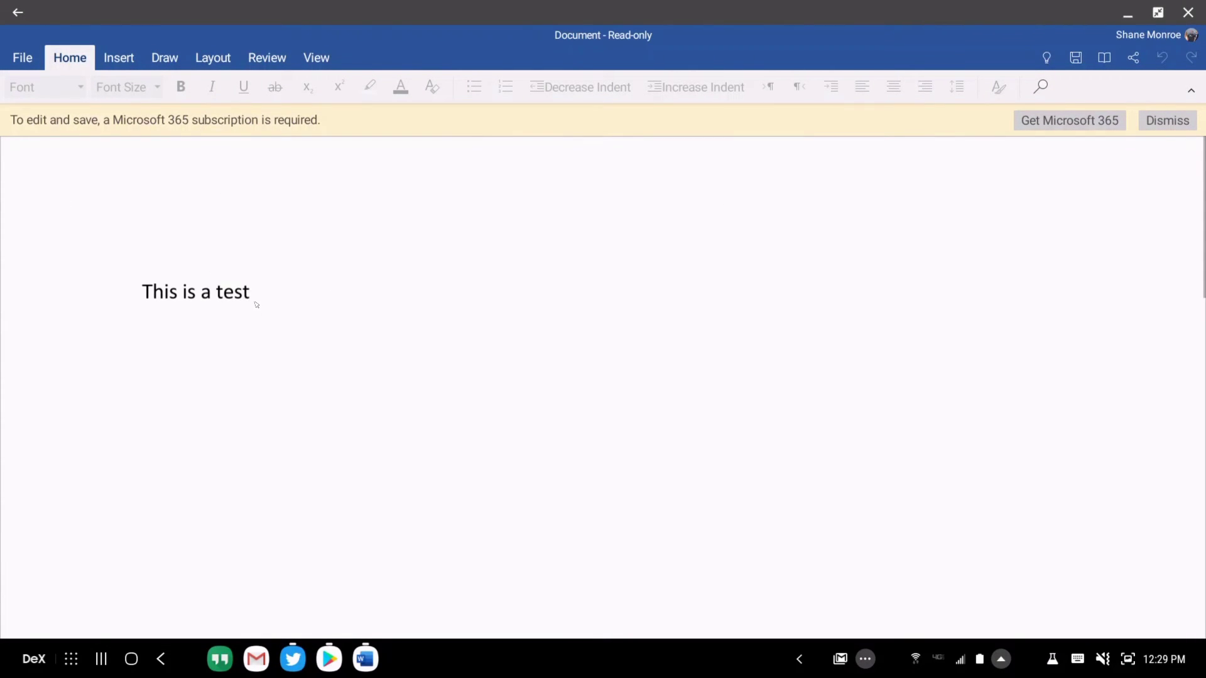
{"action": "left_click", "coordinate": [256, 304]}
{"action": "left_click", "coordinate": [1157, 12]}
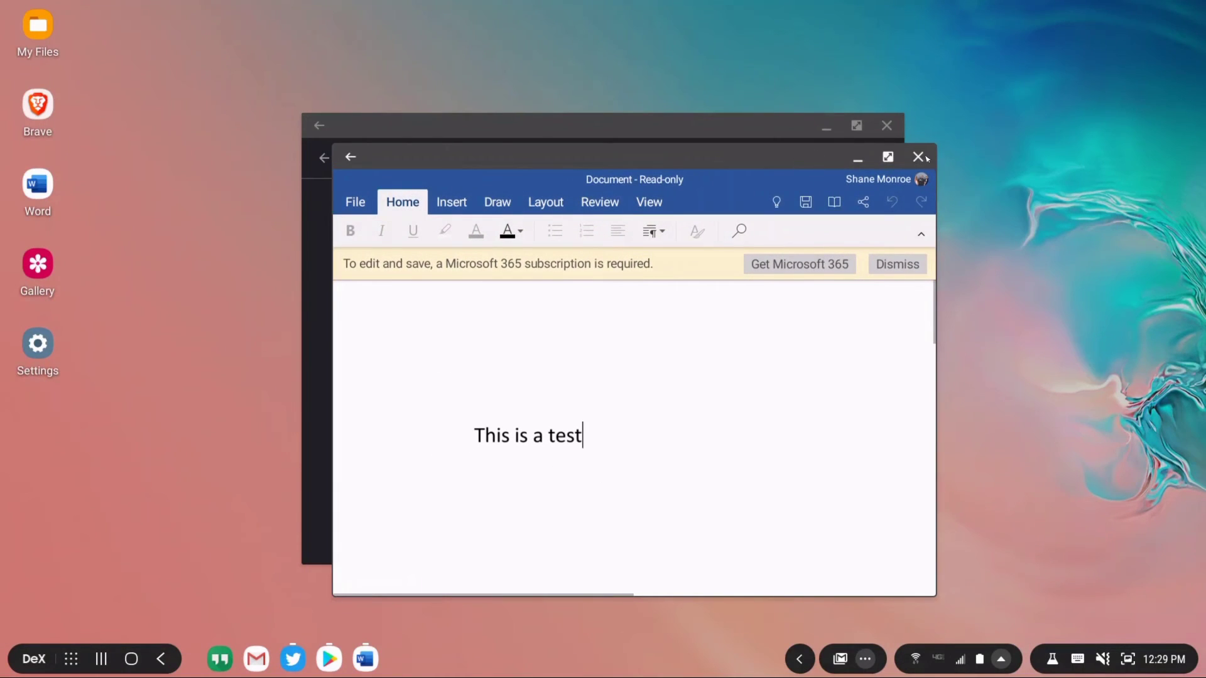
- Close Word and Play Store, then restore DeX to a window and drag it into position
{"action": "left_click", "coordinate": [918, 153]}
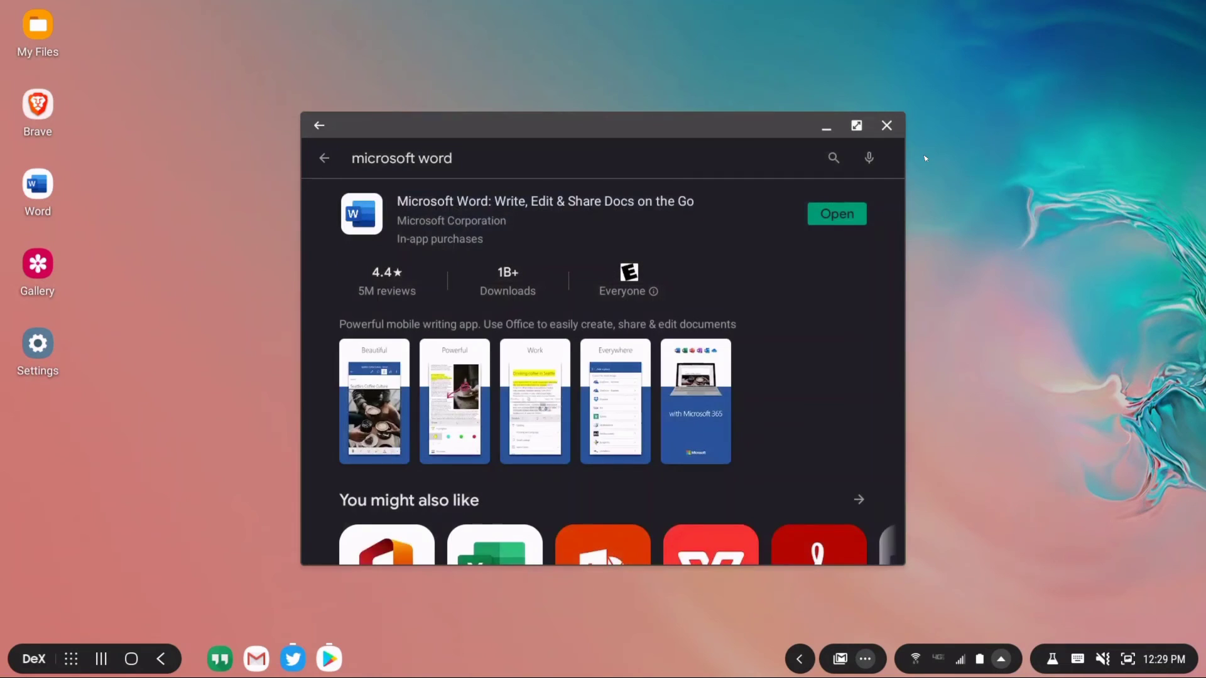
{"action": "left_click", "coordinate": [887, 126]}
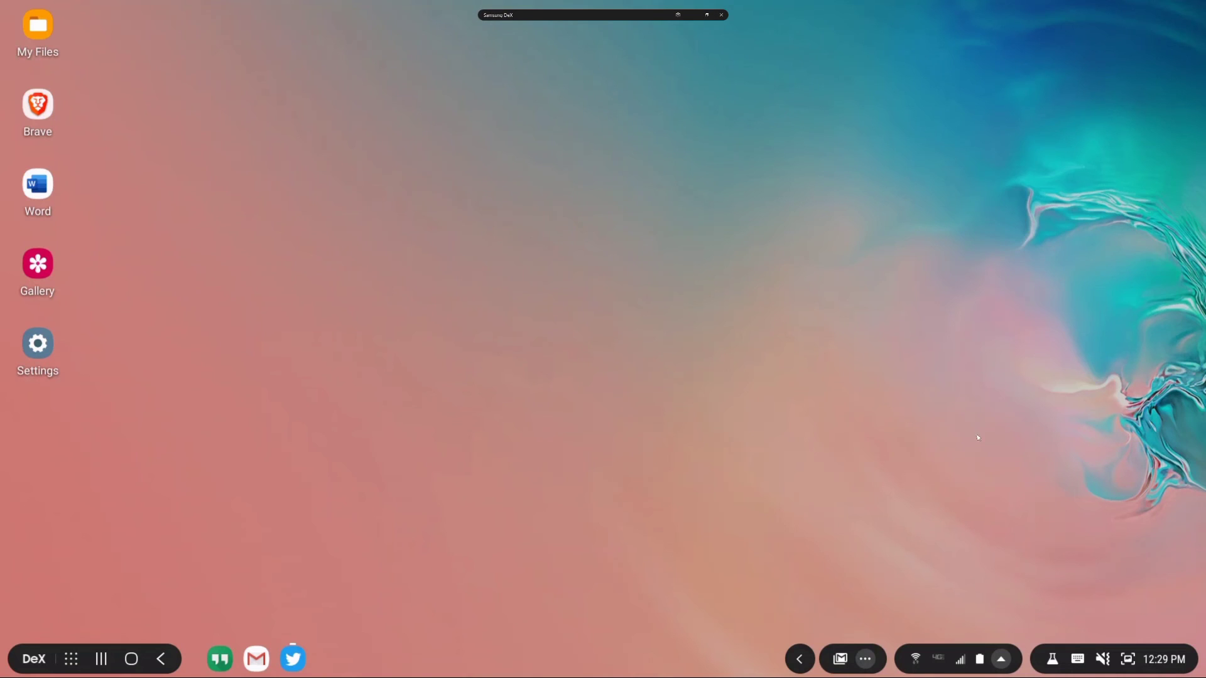
{"action": "left_click", "coordinate": [706, 16]}
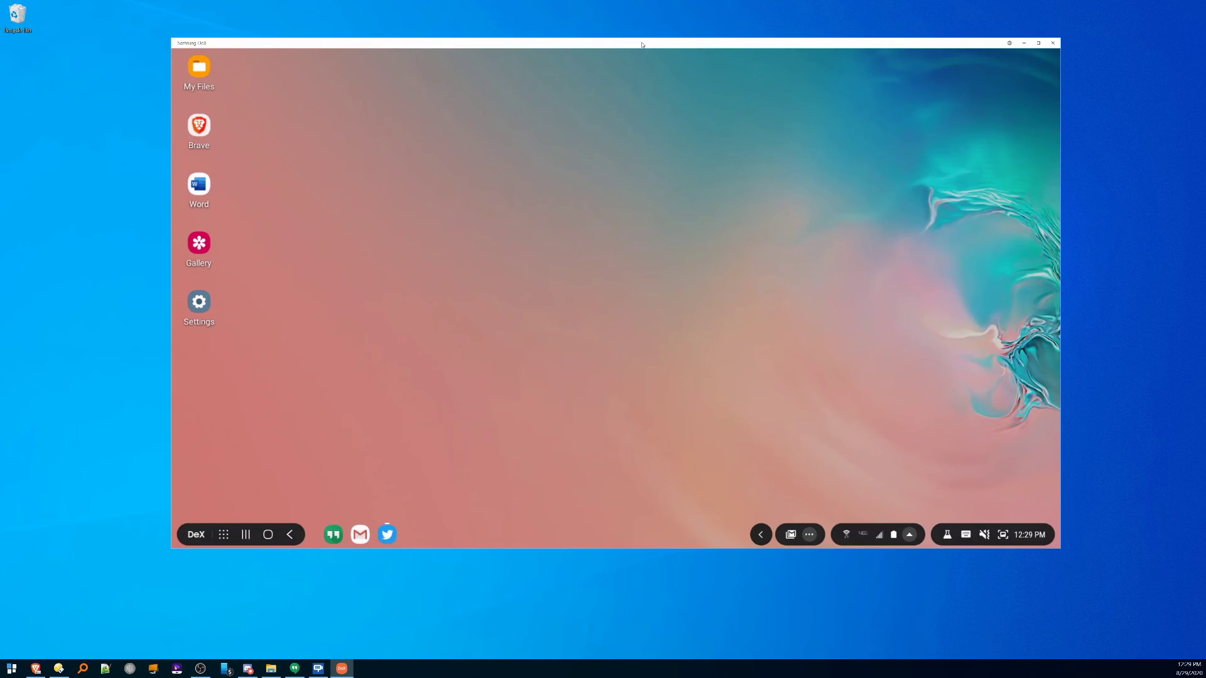
{"action": "left_click_drag", "start_coordinate": [640, 45], "coordinate": [653, 74]}
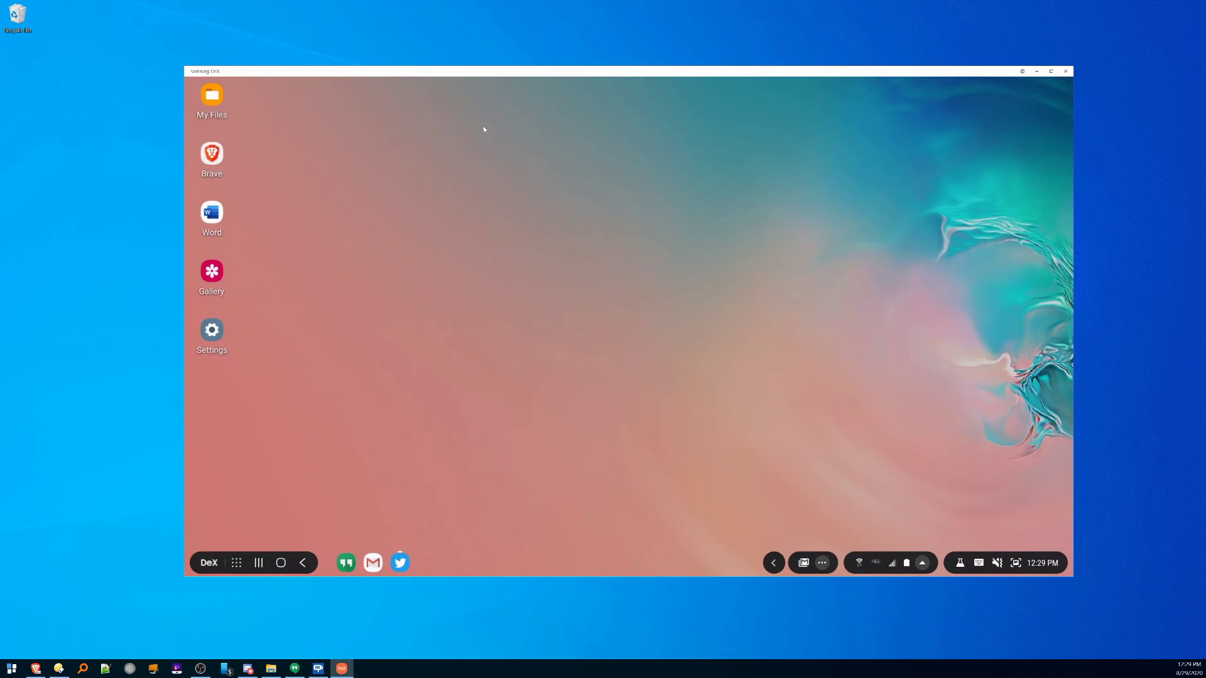
{"action": "left_click_drag", "start_coordinate": [370, 74], "coordinate": [399, 72]}
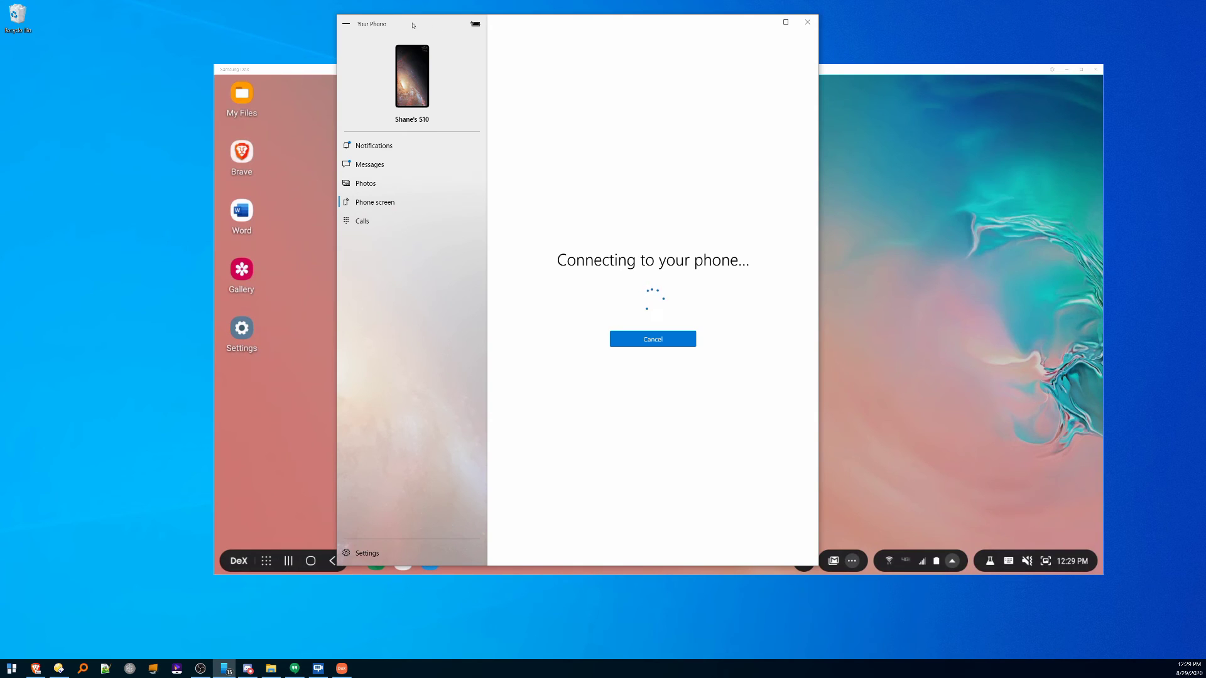
- Move Your Phone aside, go to the mirrored phone's home screen, and launch Dragon's Lair from the app drawer
{"action": "left_click_drag", "start_coordinate": [413, 25], "coordinate": [561, 45]}
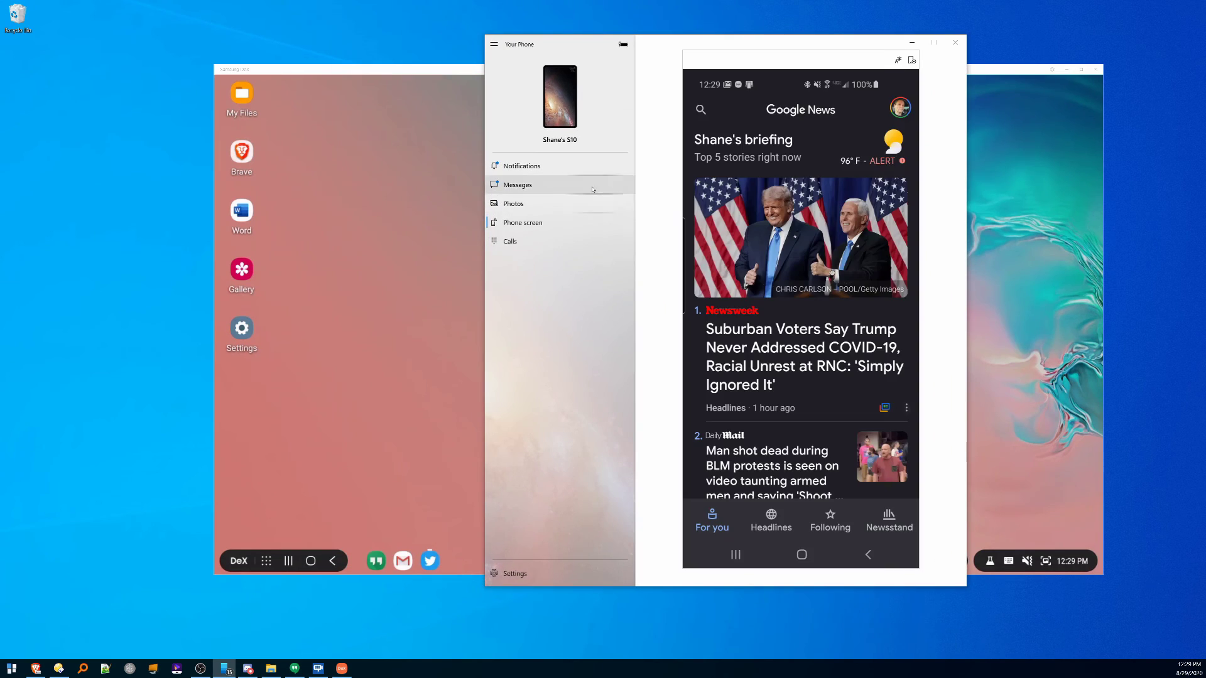
{"action": "left_click", "coordinate": [802, 555]}
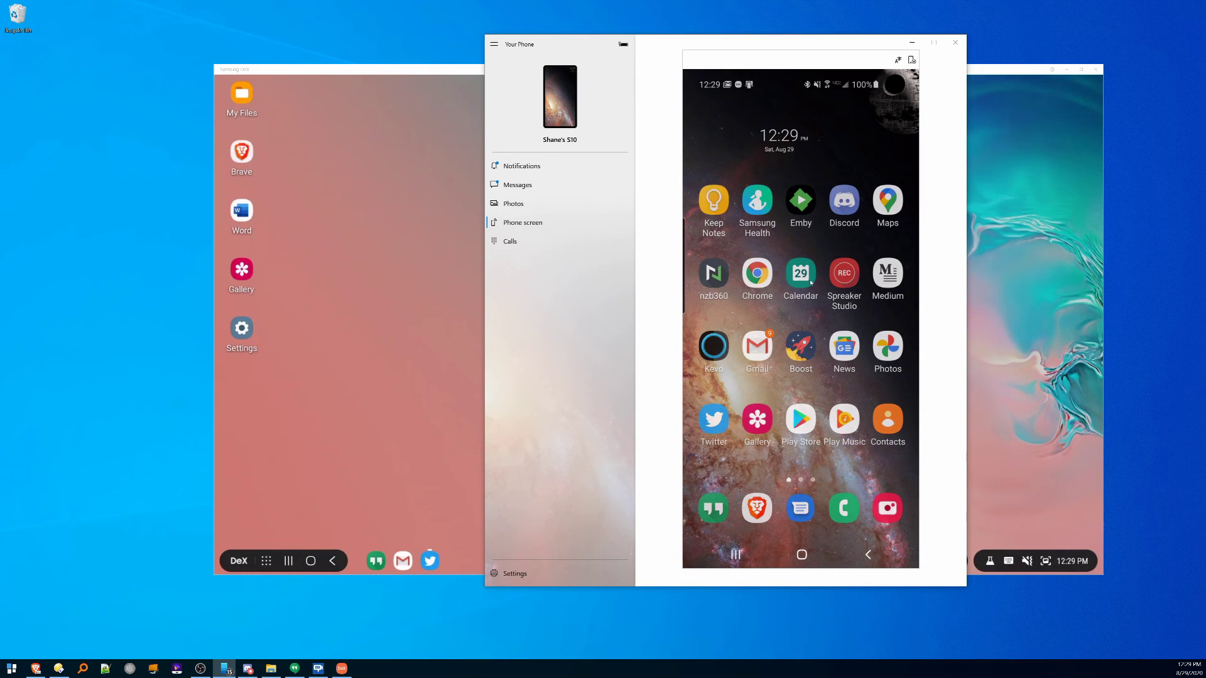
{"action": "scroll", "coordinate": [830, 312], "scroll_direction": "down", "scroll_amount": 6}
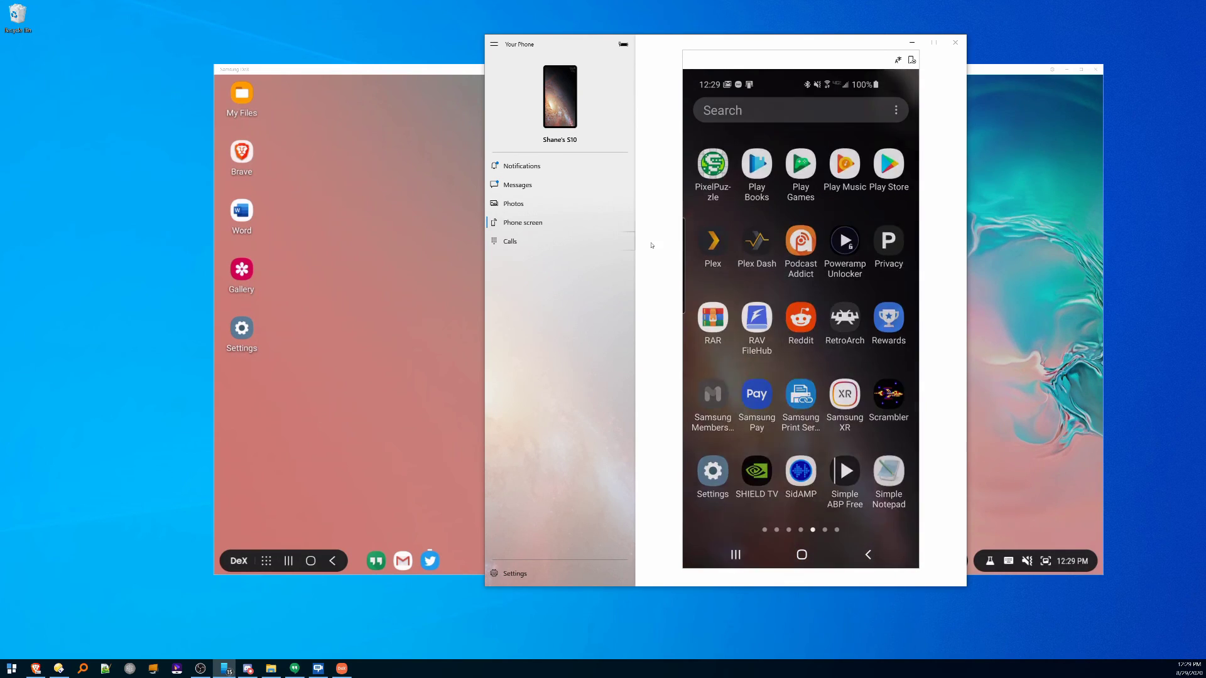
{"action": "scroll", "coordinate": [803, 306], "scroll_direction": "down", "scroll_amount": 1}
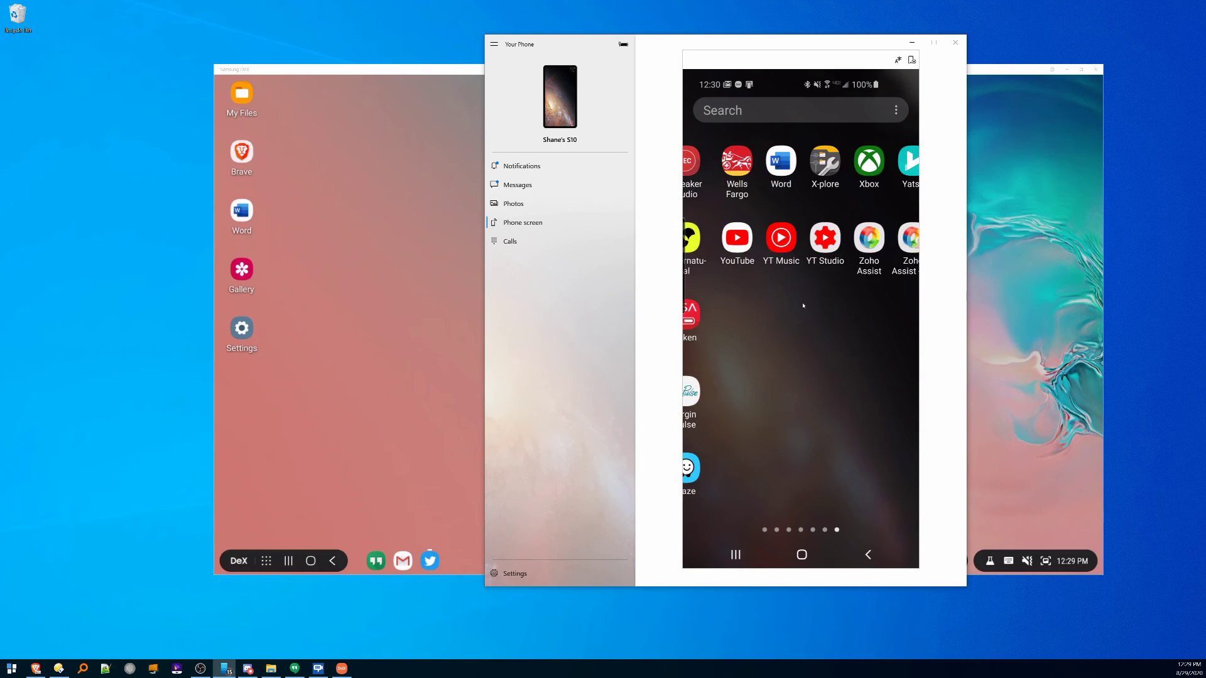
{"action": "scroll", "coordinate": [803, 306], "scroll_direction": "up", "scroll_amount": 6}
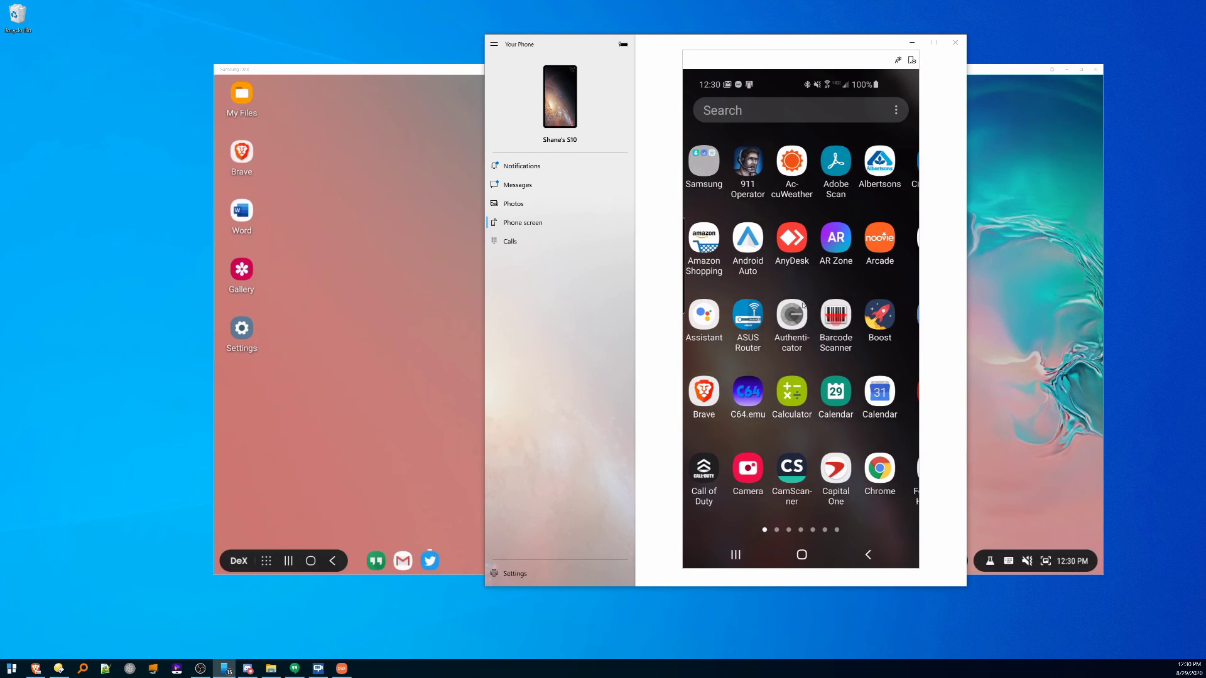
{"action": "scroll", "coordinate": [861, 314], "scroll_direction": "down", "scroll_amount": 2}
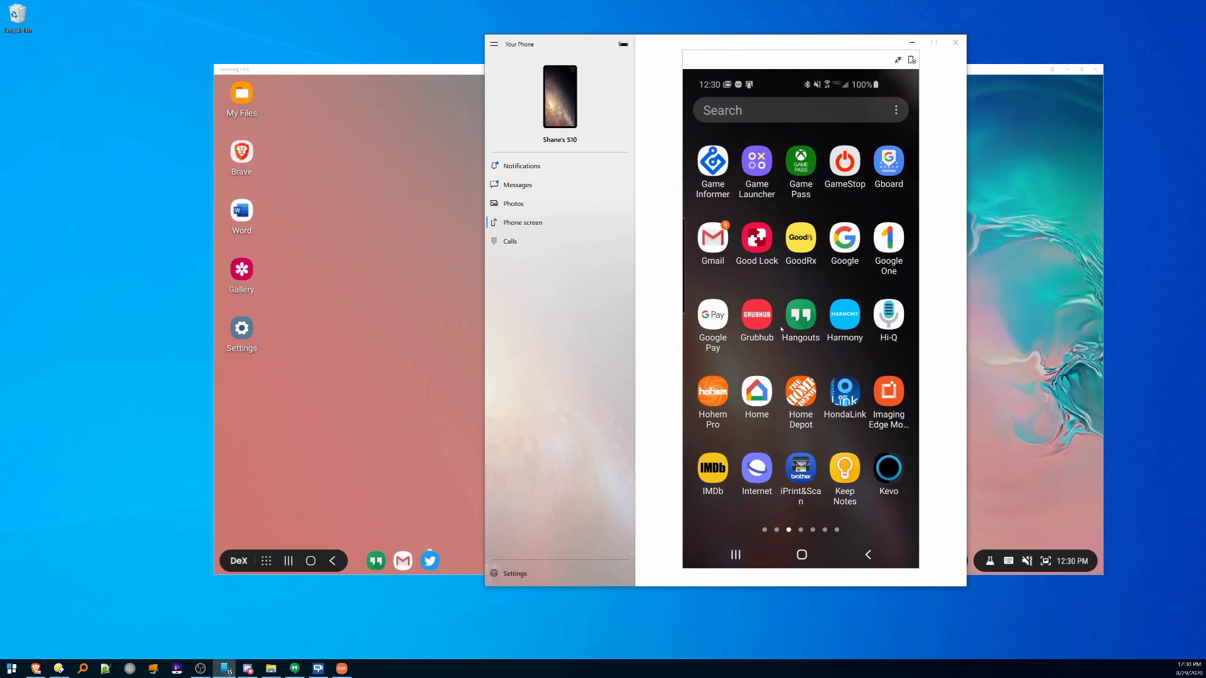
{"action": "scroll", "coordinate": [876, 319], "scroll_direction": "down", "scroll_amount": 1}
{"action": "scroll", "coordinate": [703, 325], "scroll_direction": "up", "scroll_amount": 2}
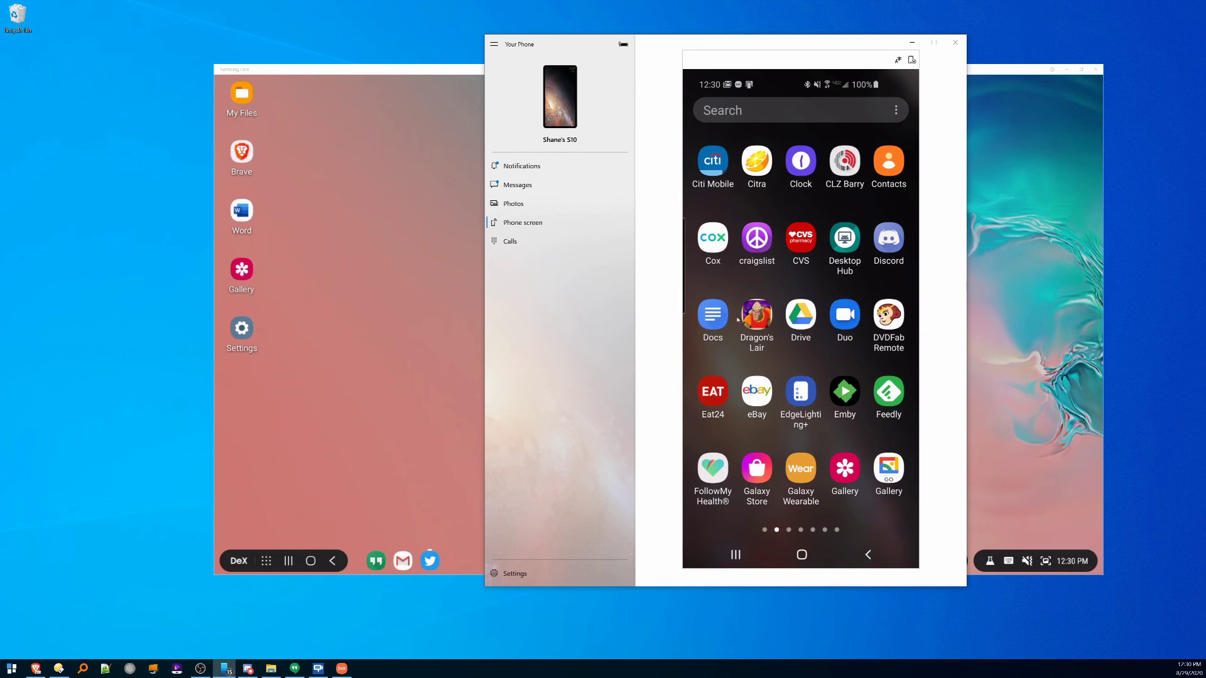
{"action": "left_click", "coordinate": [741, 319]}
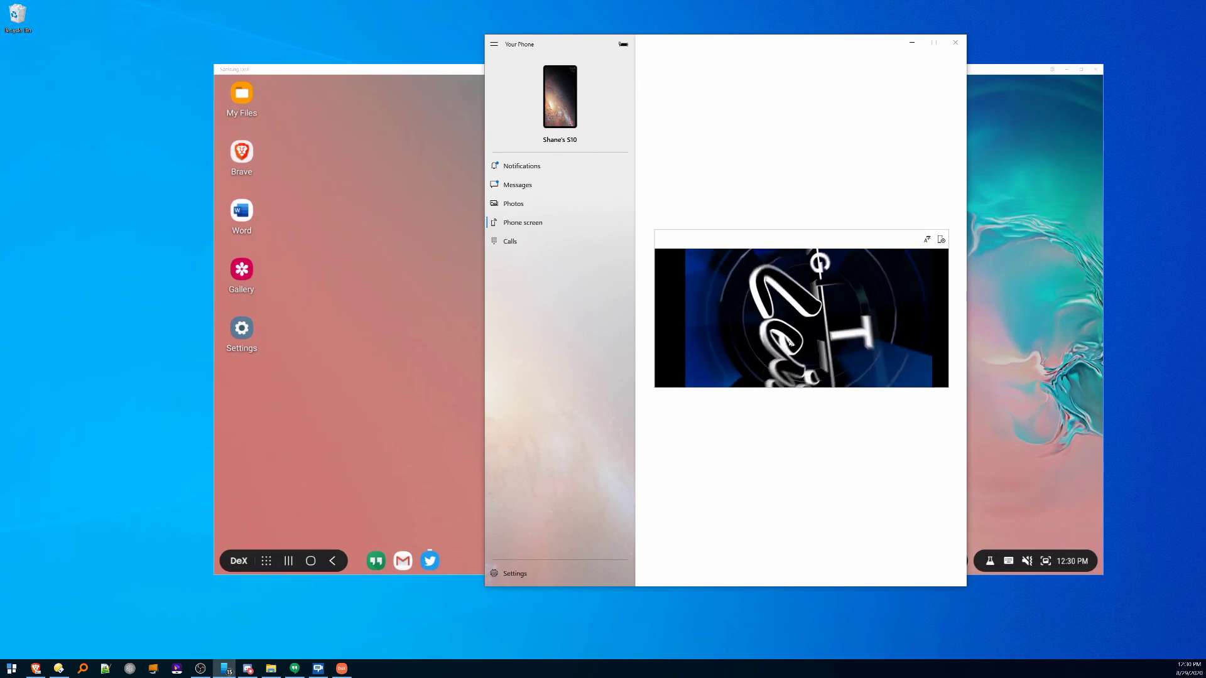
- Maximize Your Phone, start Dragon's Lair, exit it from its menu, then restore the window
{"action": "left_click", "coordinate": [935, 43]}
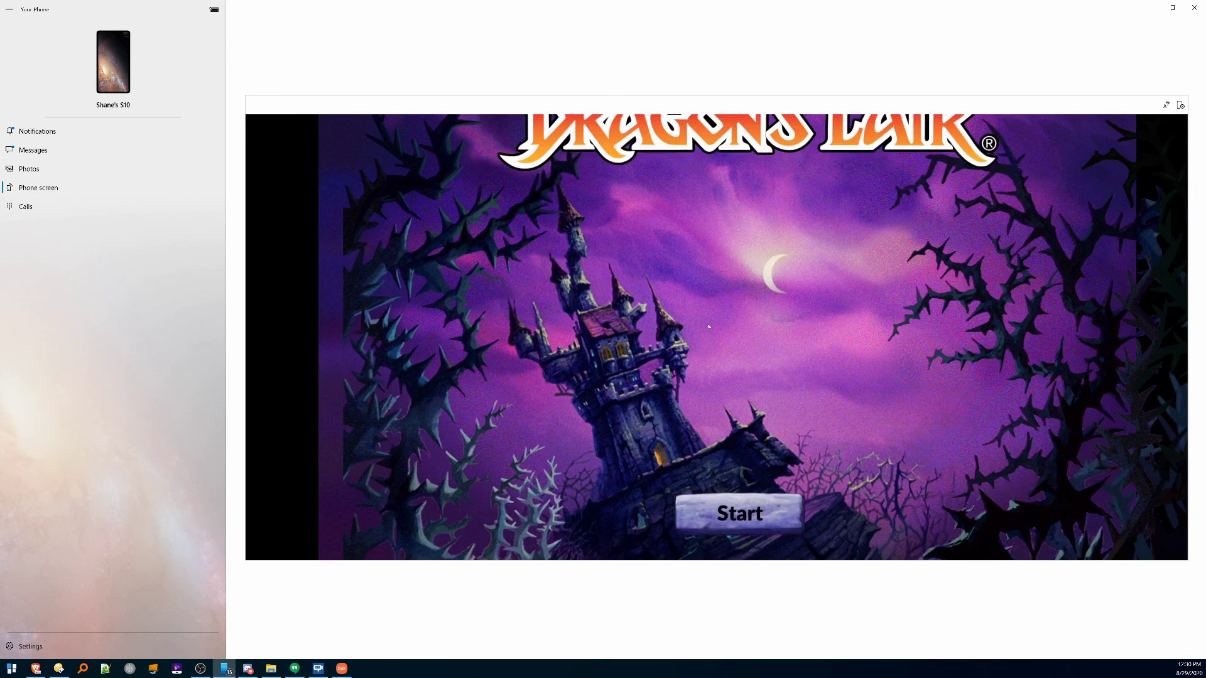
{"action": "left_click", "coordinate": [732, 514]}
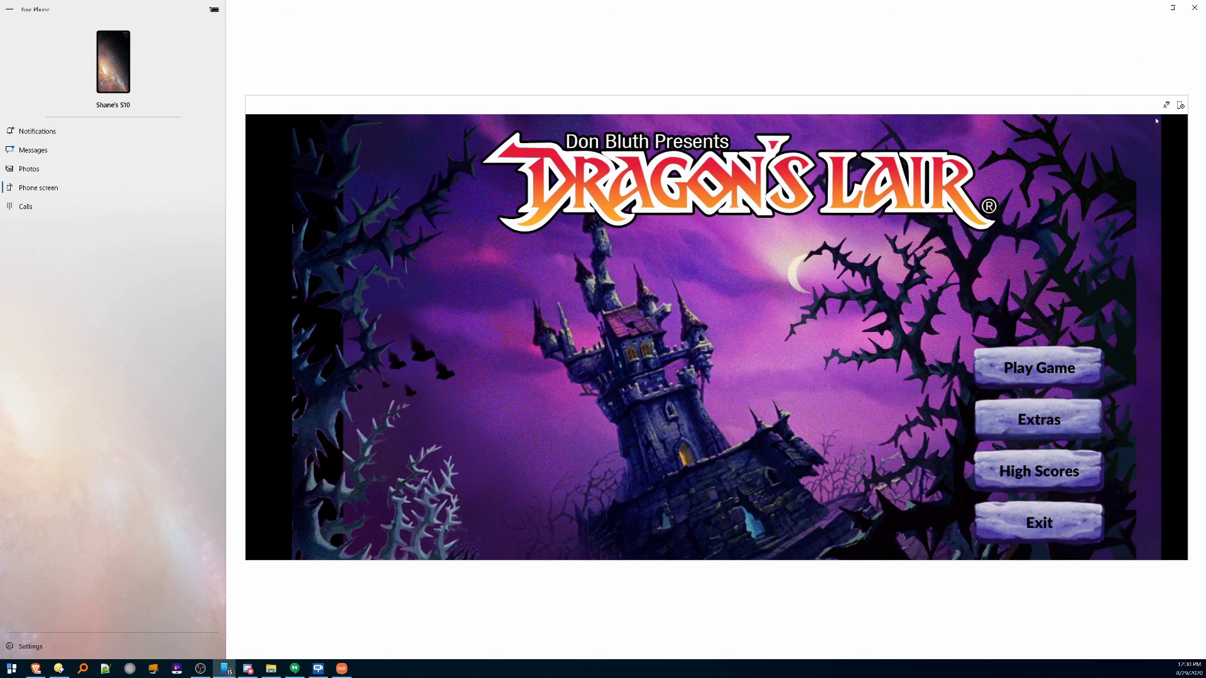
{"action": "left_click", "coordinate": [1039, 522]}
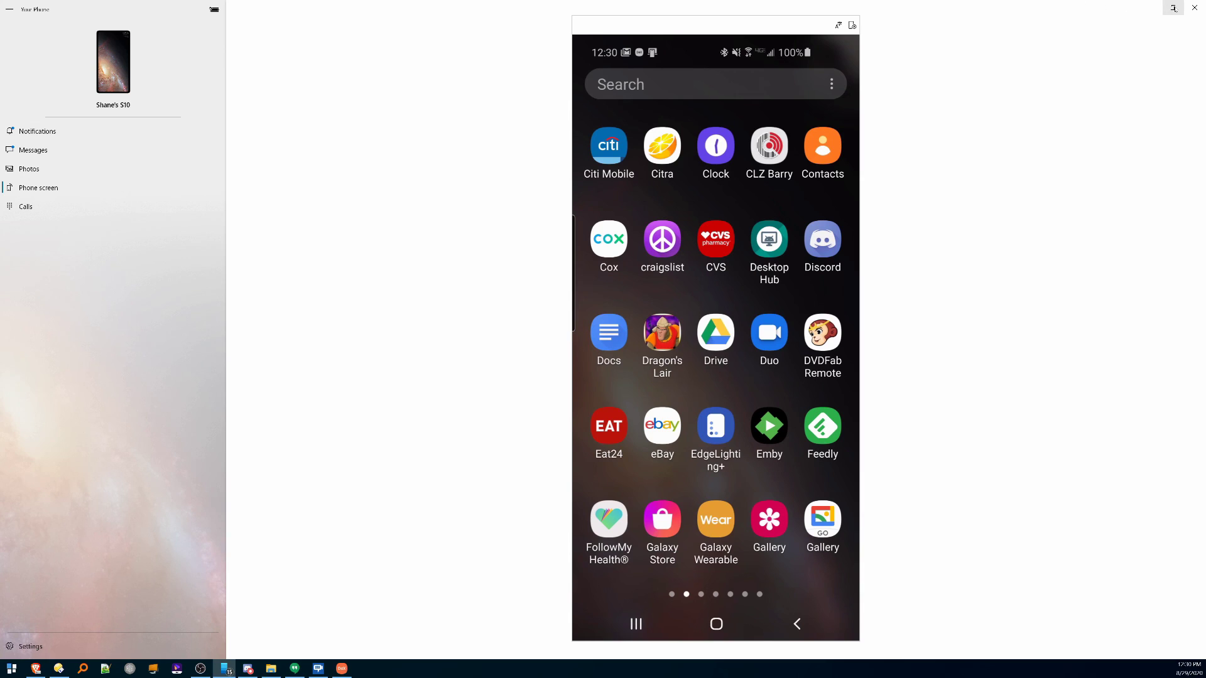
{"action": "left_click", "coordinate": [1172, 7]}
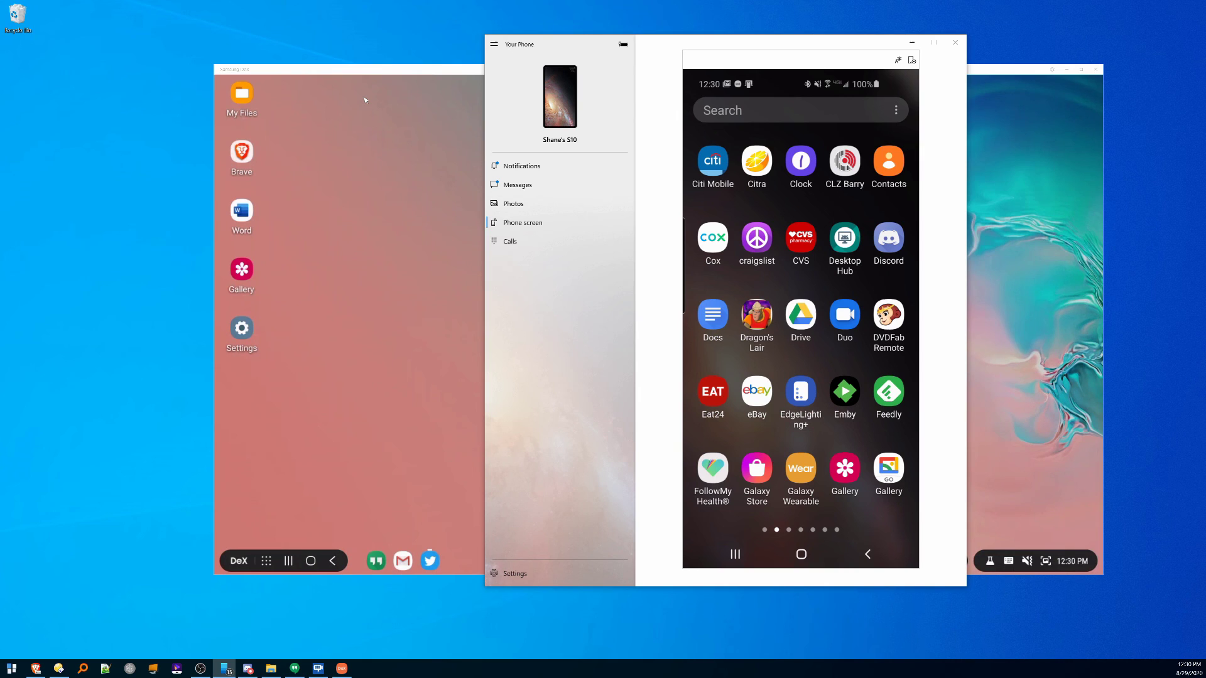
- Move the restored Your Phone window toward the middle of the desktop
{"action": "left_click_drag", "start_coordinate": [699, 43], "coordinate": [683, 66]}
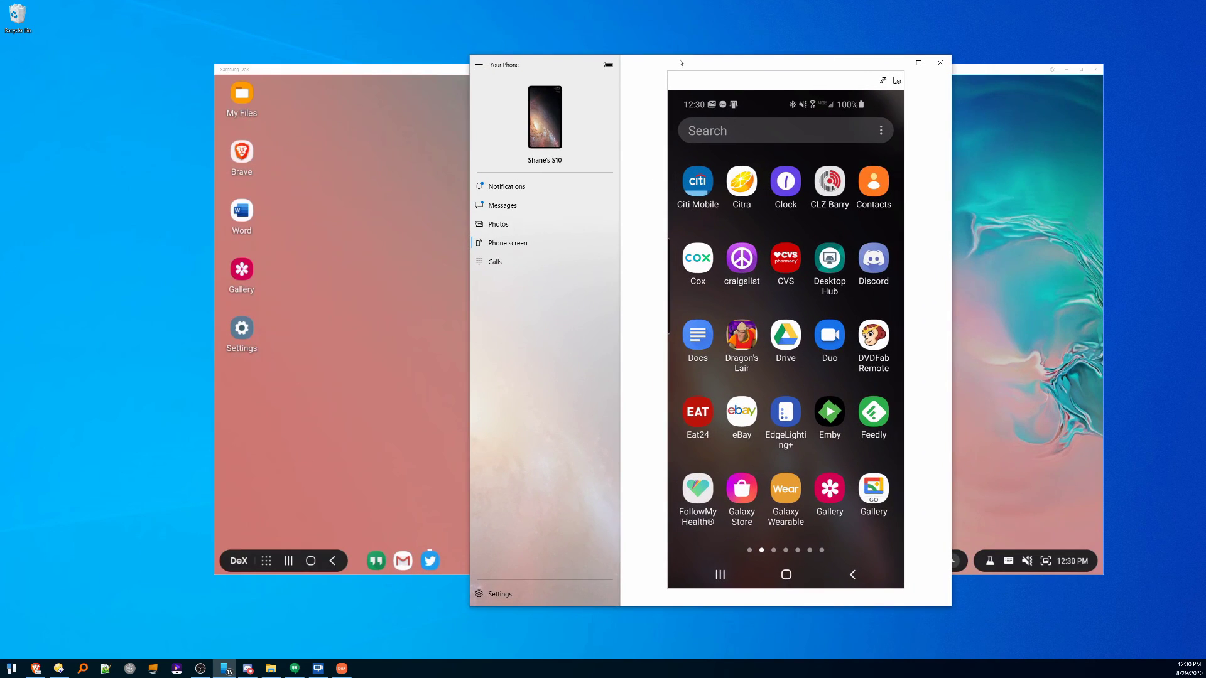